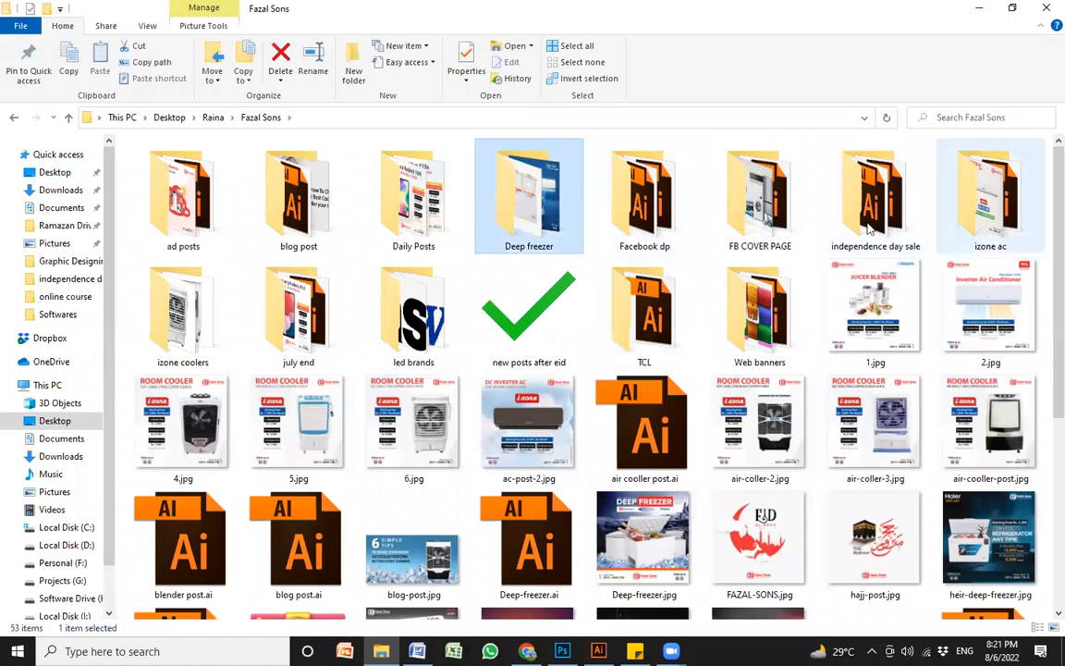
View new-cover-page.jpg from the FB COVER PAGE folder, and close both the image and the folder window
left_click(400, 333)
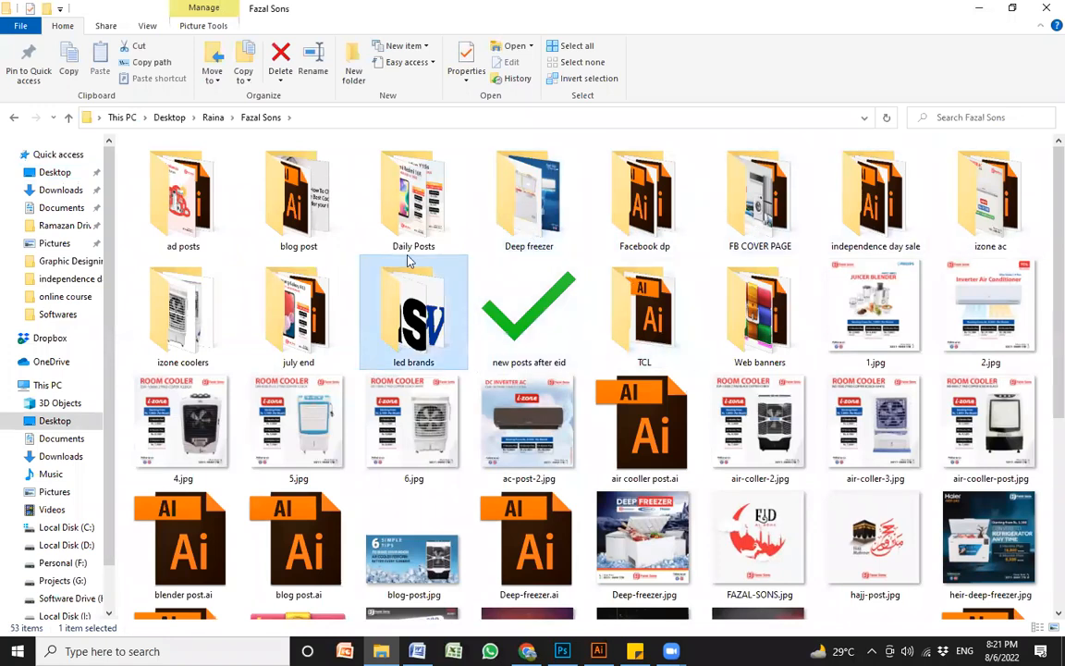
left_click(644, 269)
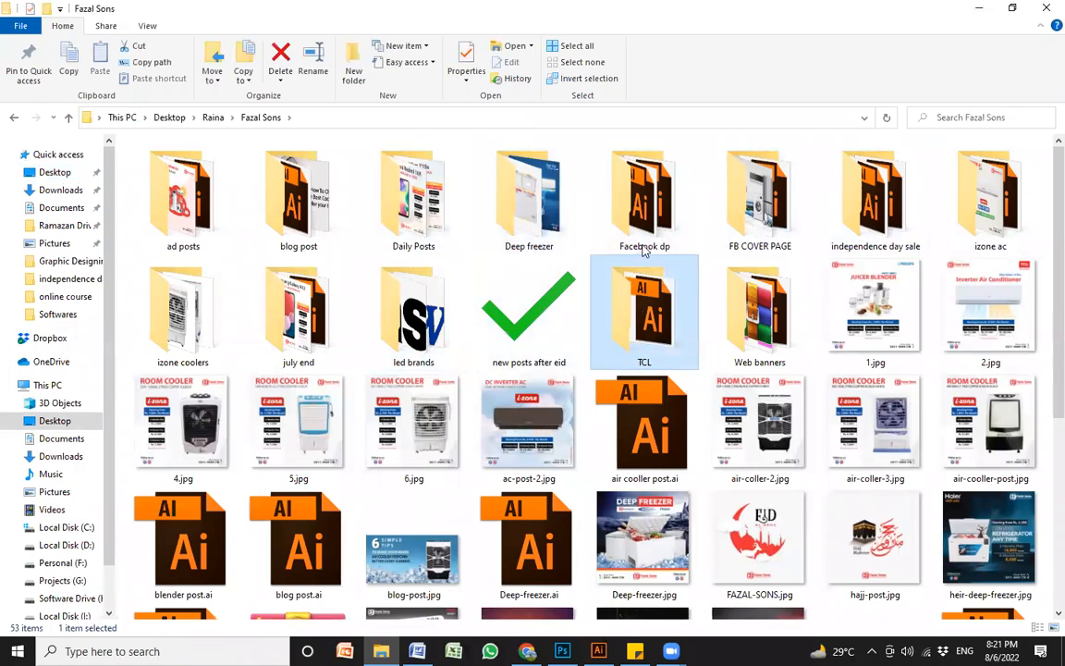
left_click(783, 320)
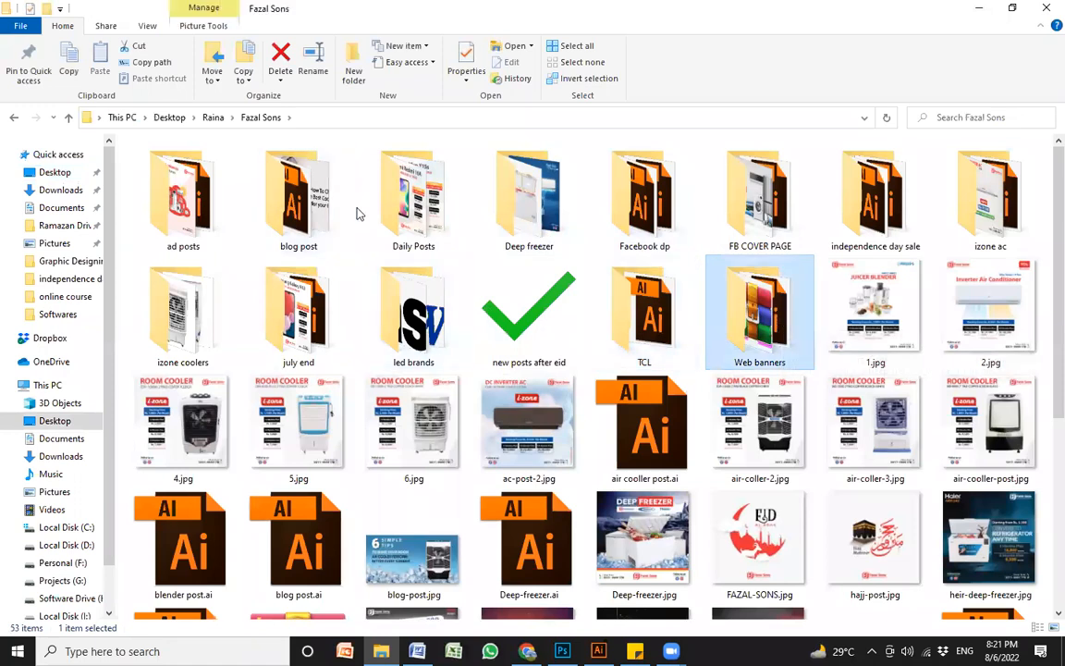
double_click(758, 204)
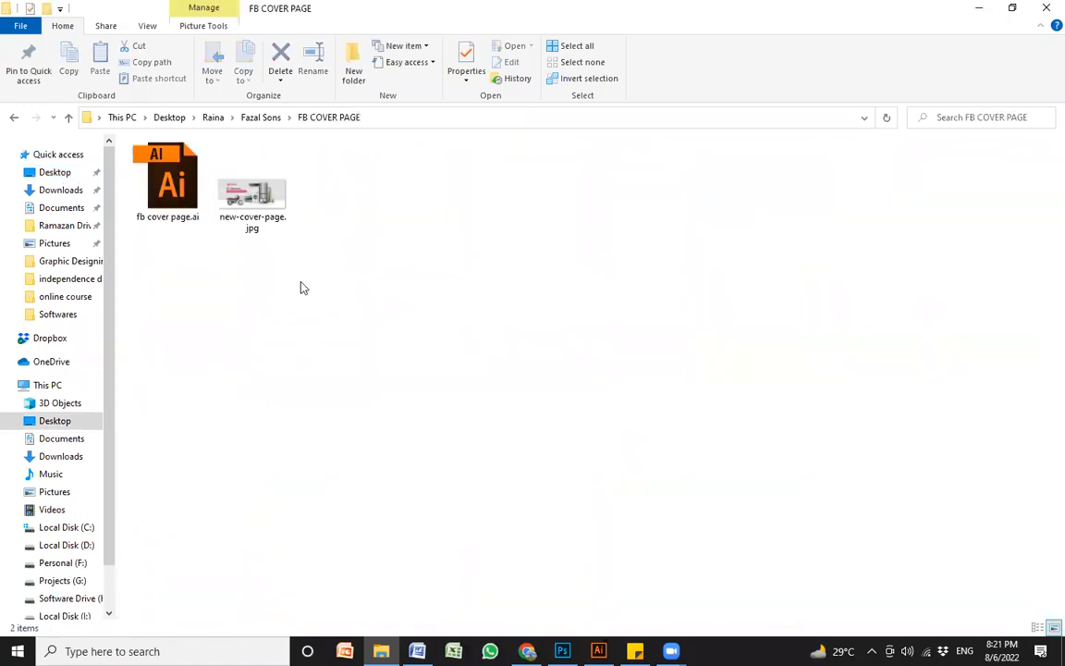
double_click(264, 199)
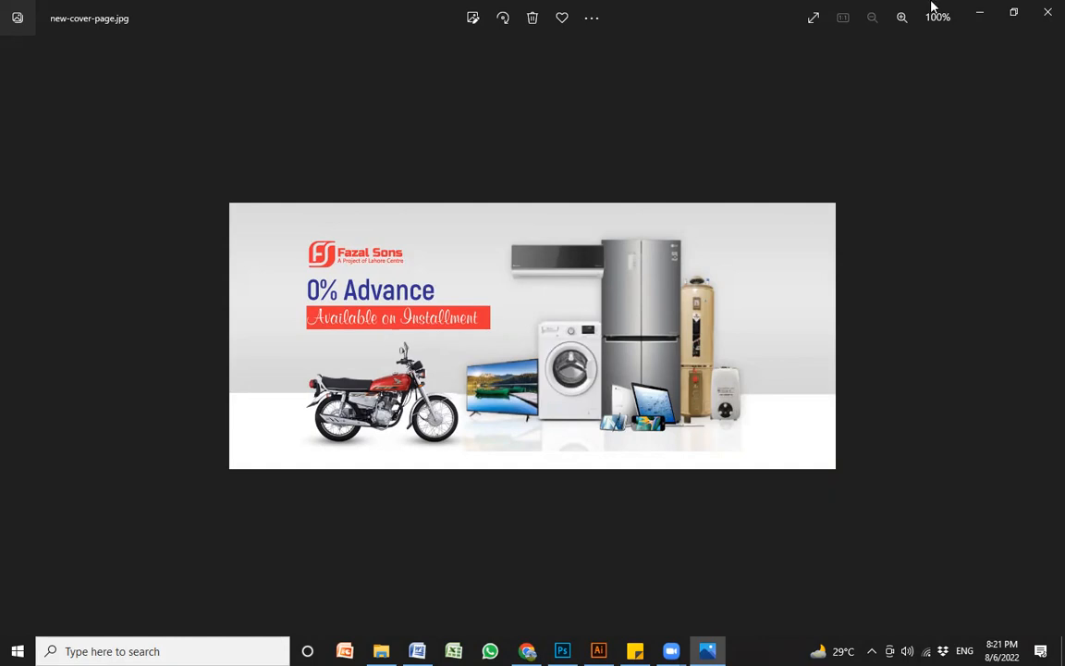
left_click(1048, 11)
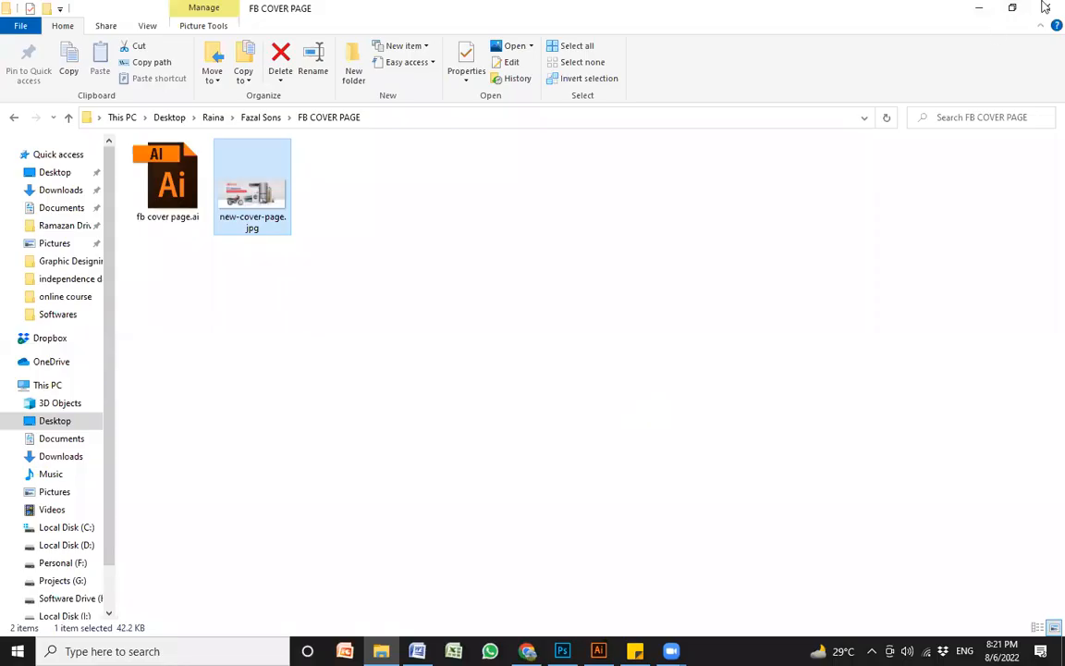
left_click(639, 331)
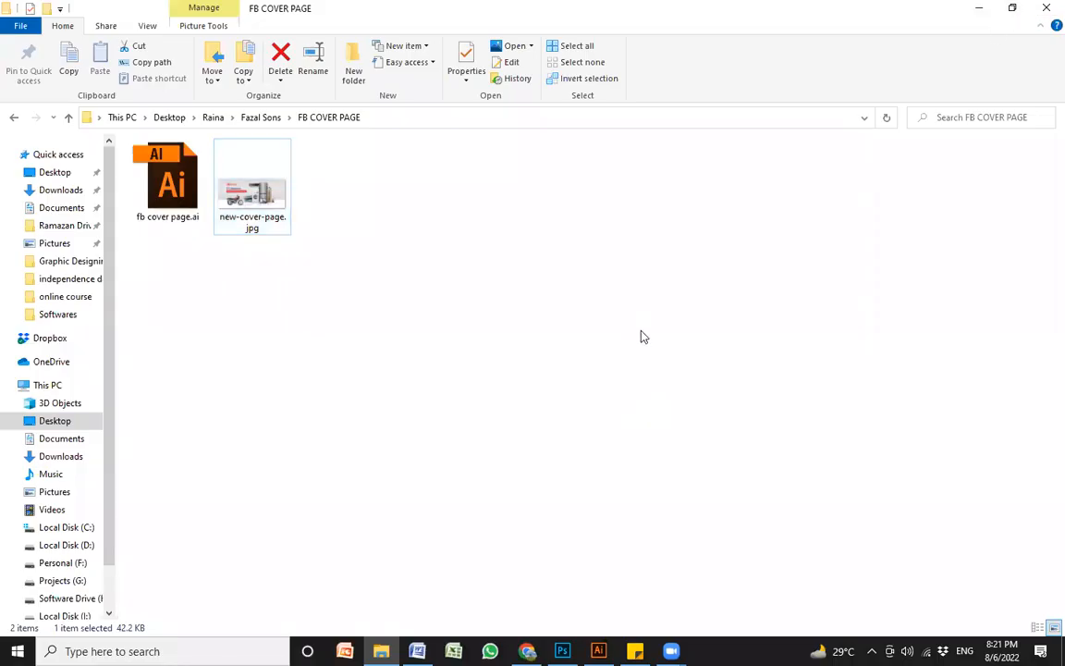
left_click(1044, 7)
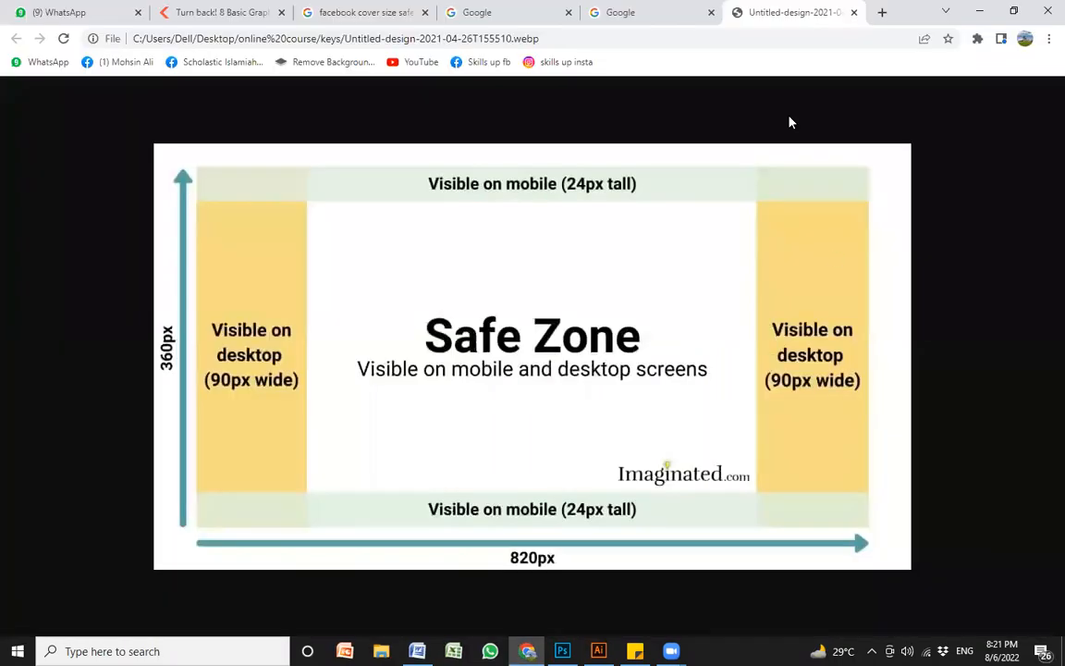
Search Google for "linkedin cover photo size in pixels" in the open Google tab
left_click(497, 11)
type("l")
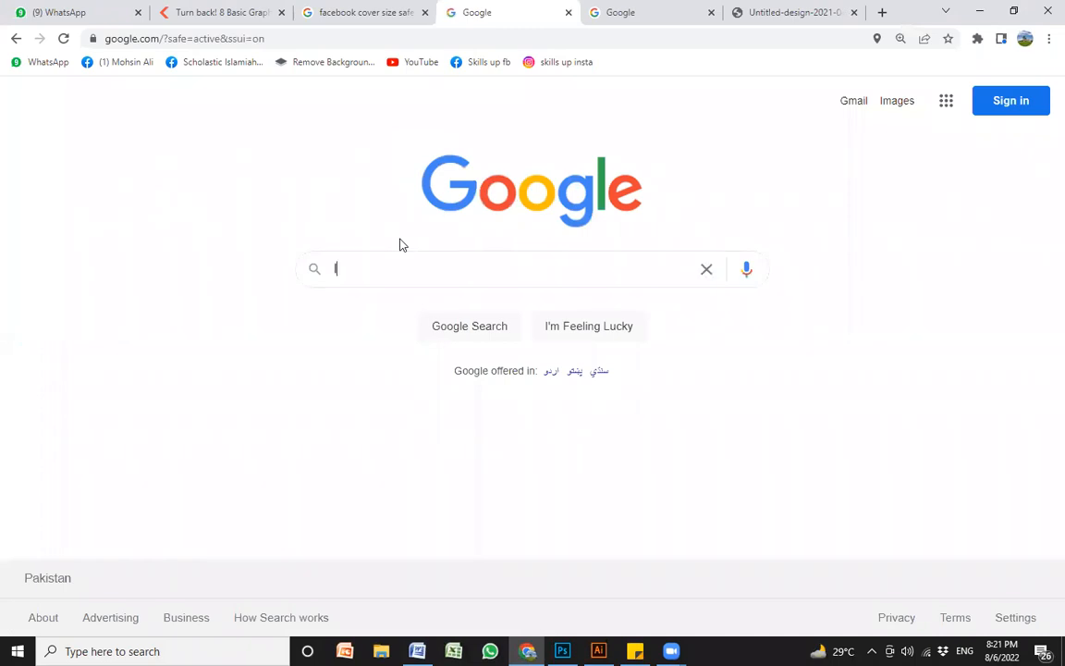
type("inked in cover")
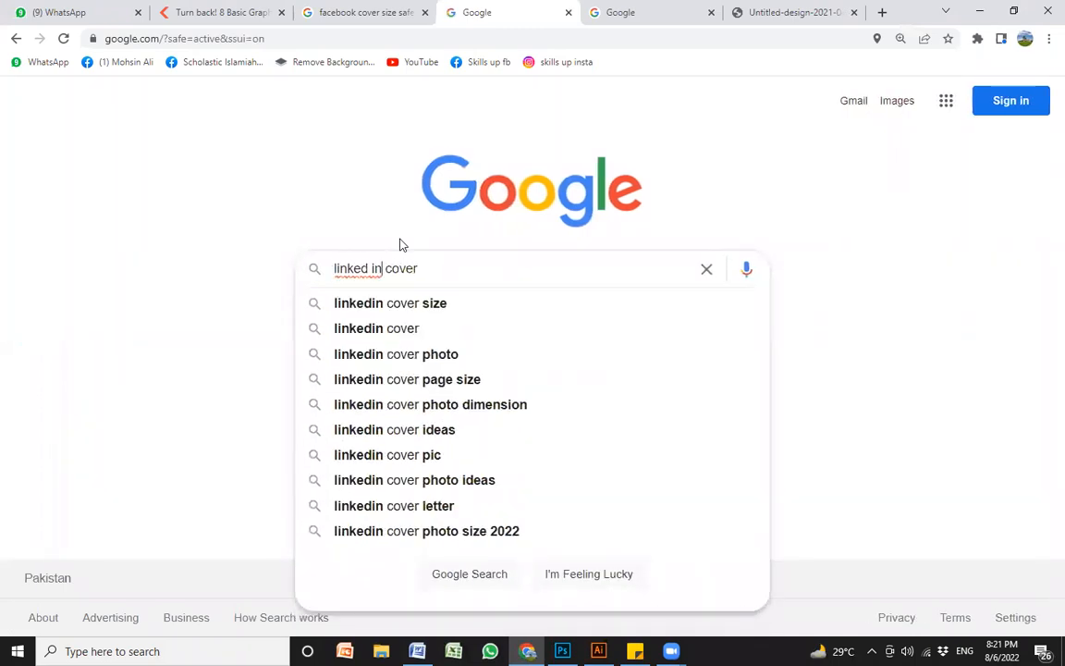
key("BackSpace")
key("Down")
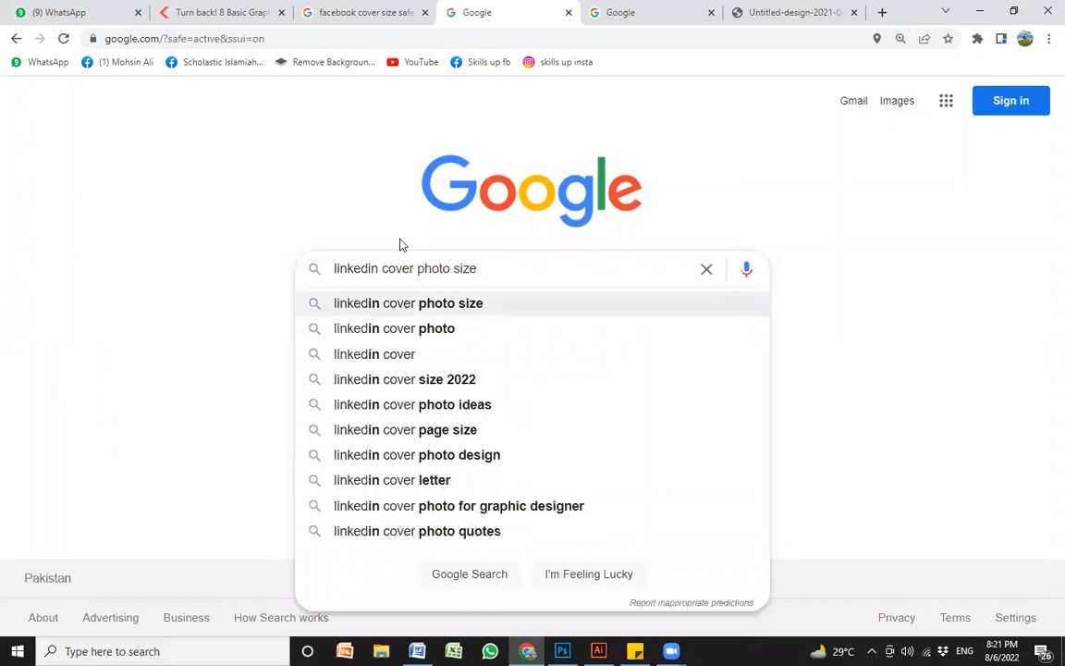
type("in pixels")
key("Return")
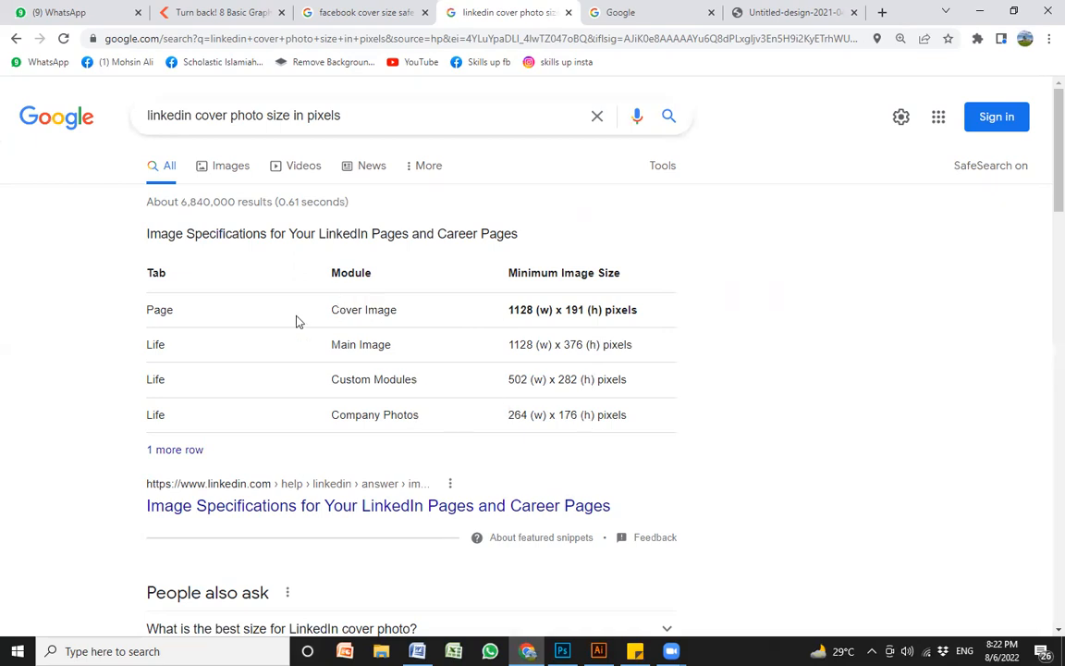
Examine the Cover Image row and its minimum size in the LinkedIn image specifications table
left_click_drag(333, 309, 396, 310)
left_click_drag(510, 311, 578, 310)
left_click(730, 312)
right_click(733, 110)
left_click(1044, 344)
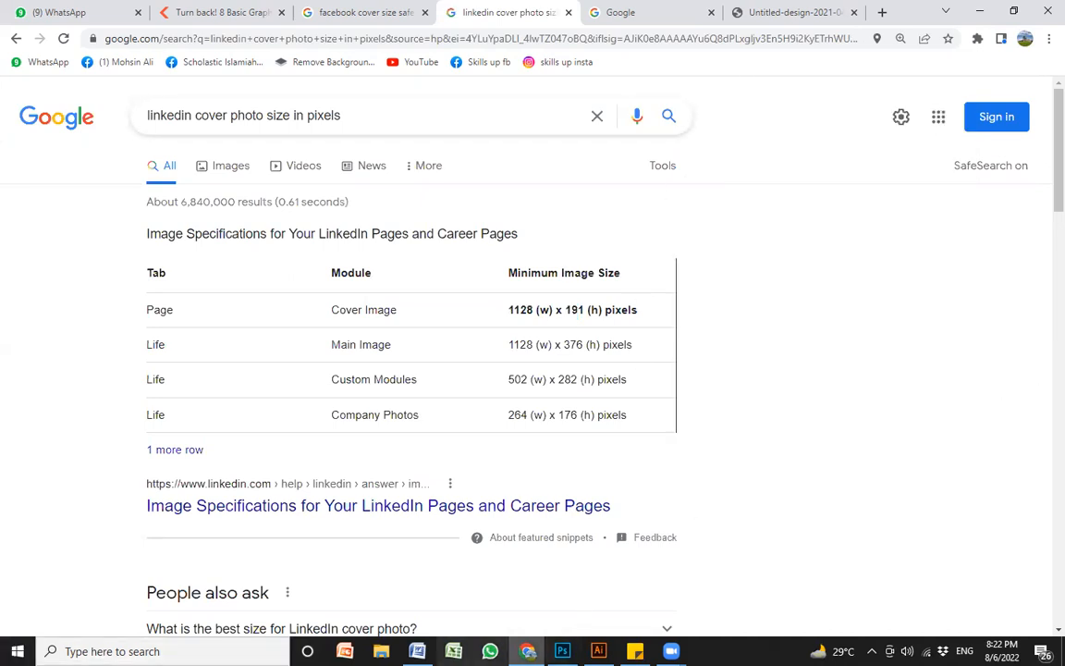
Switch to Word and review the Facebook, LinkedIn and YouTube lines of the design item list
left_click(417, 650)
left_click(561, 359)
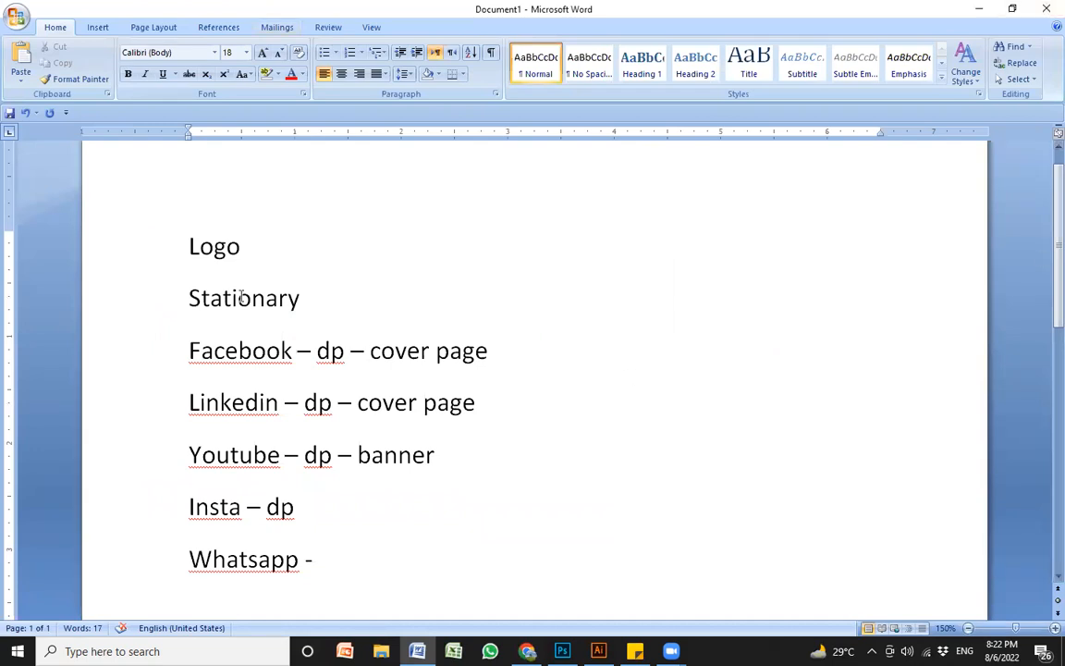
left_click(256, 344)
left_click(490, 351)
left_click(195, 409)
left_click(438, 415)
left_click(206, 457)
left_click(398, 456)
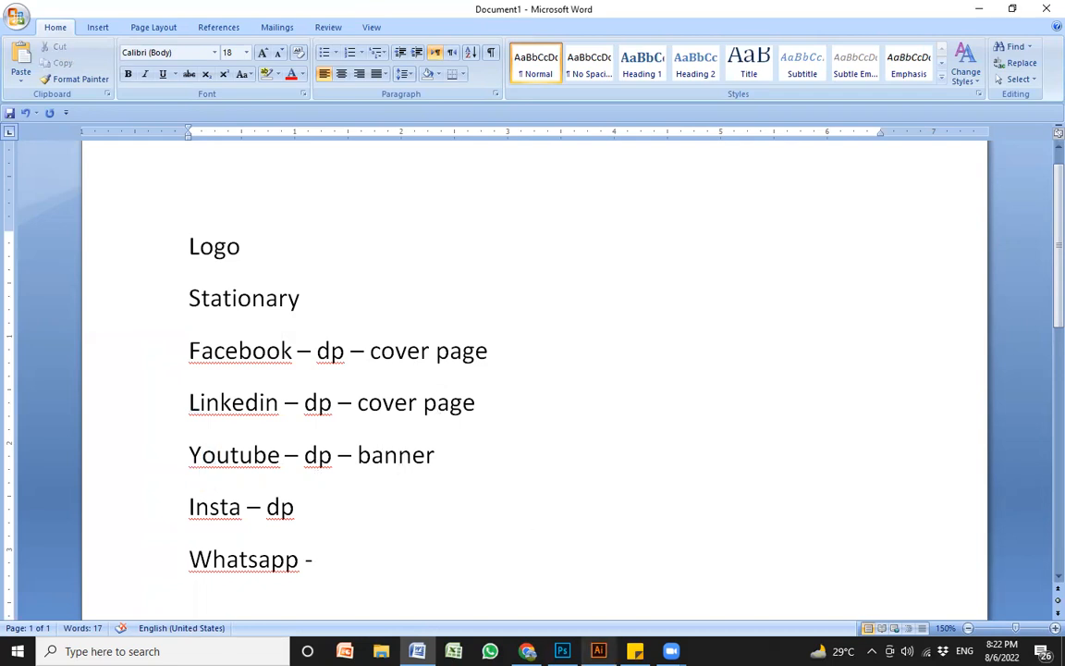
Return to Chrome, search Google for "youtube cover photo size" and highlight the recommended dimensions in the featured result
left_click(526, 650)
left_click(380, 113)
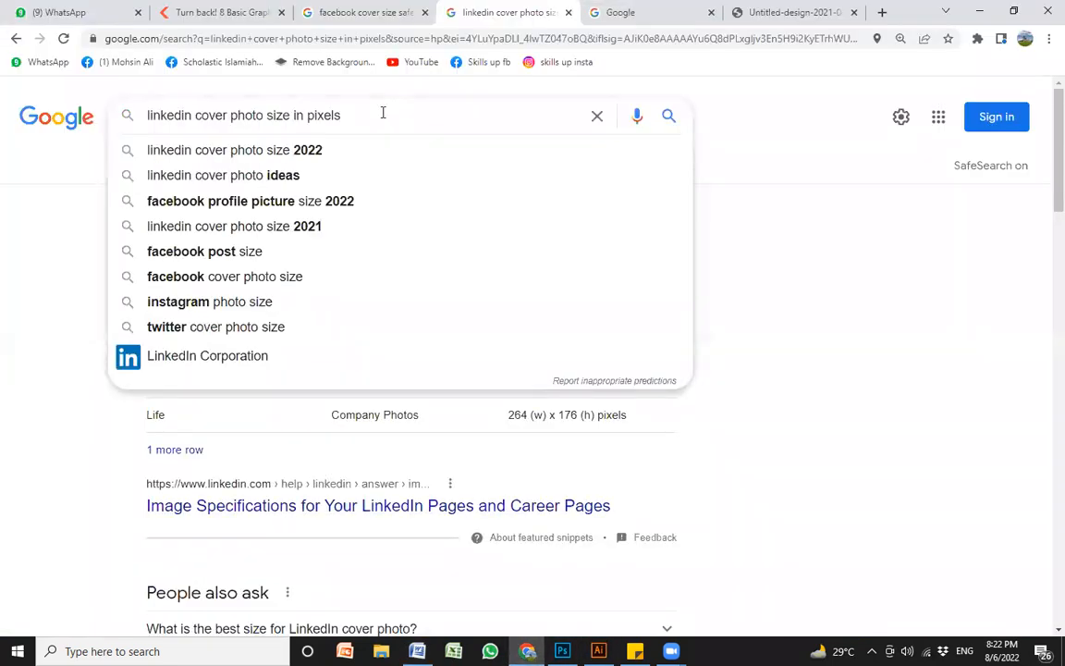
key("ctrl+a")
type("youtb")
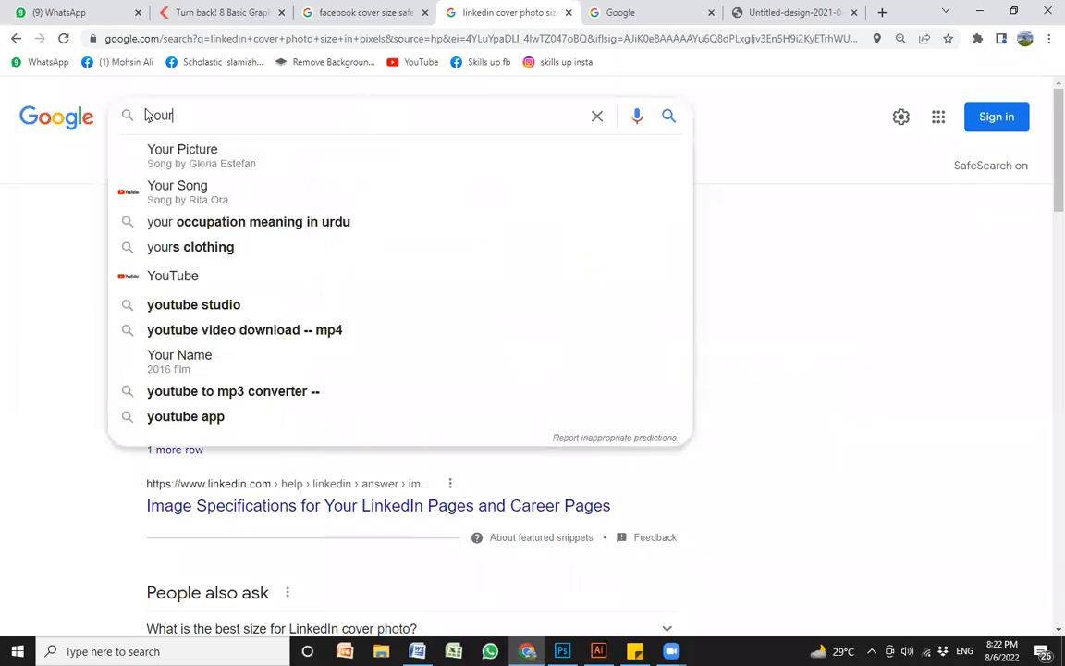
key("BackSpace")
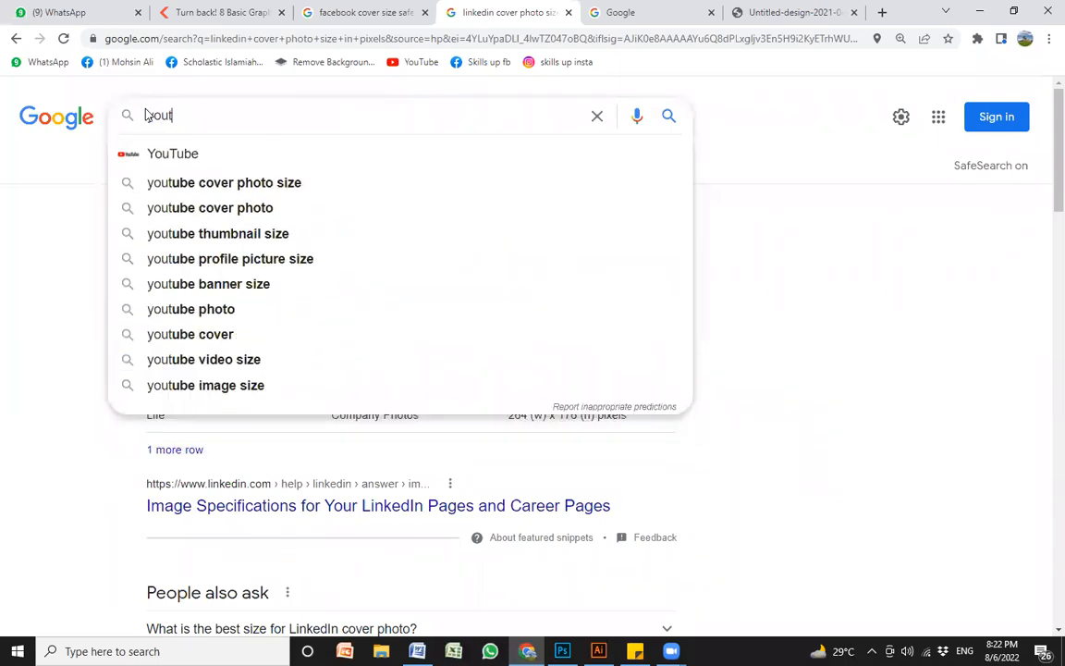
key("Down")
key("Down")
key("Return")
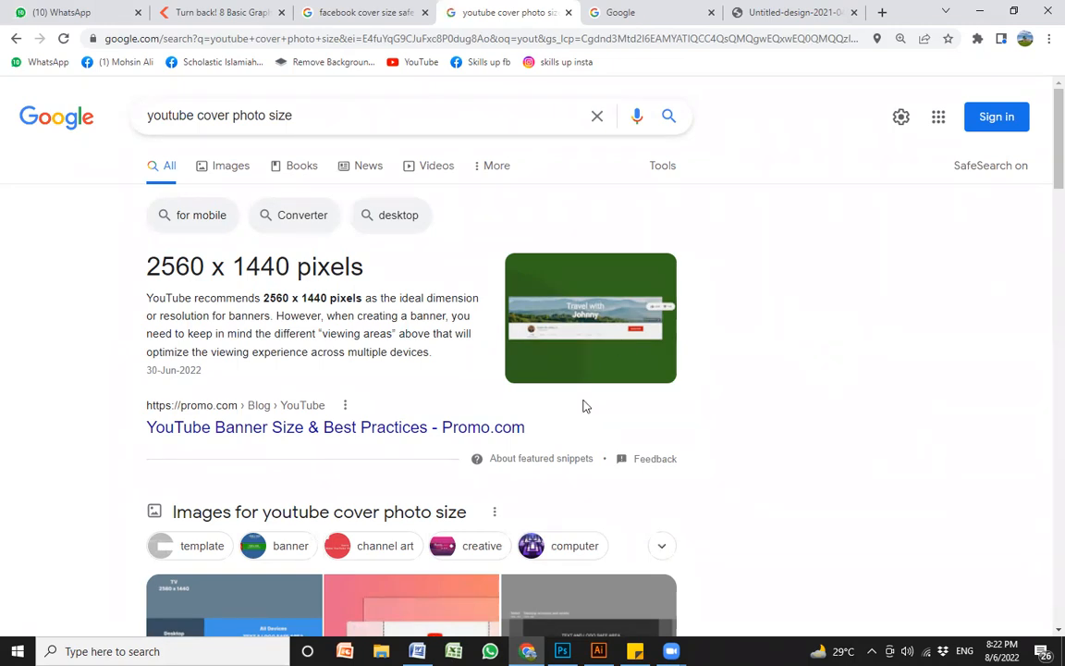
left_click_drag(147, 266, 291, 268)
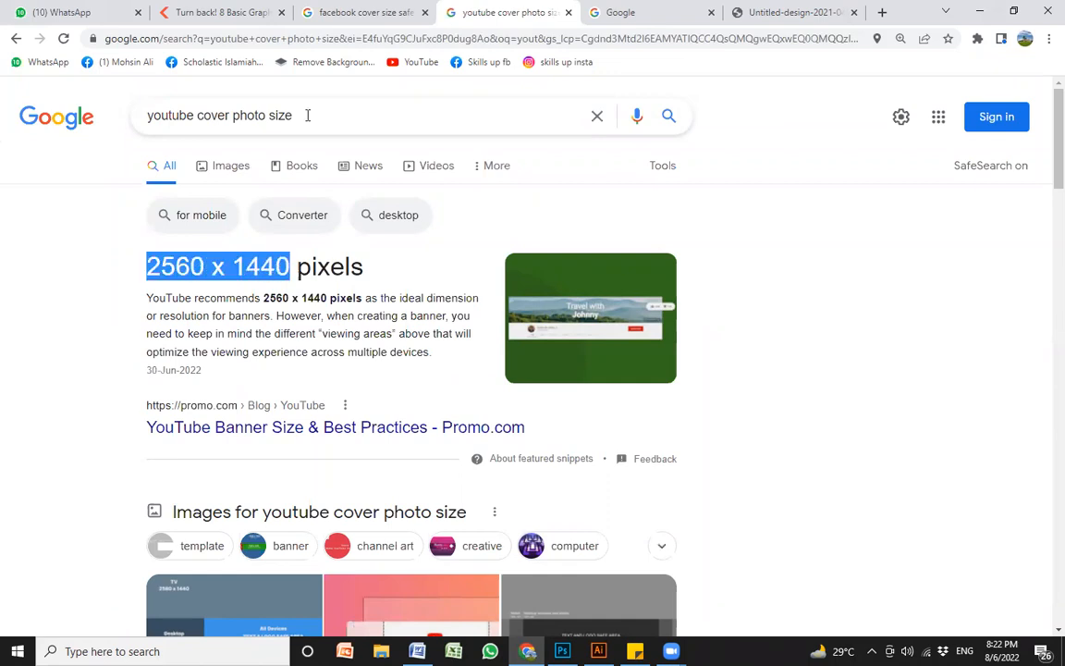
Replace the Google query with "whatsapp dp size" and run the search
left_click_drag(327, 99, 126, 96)
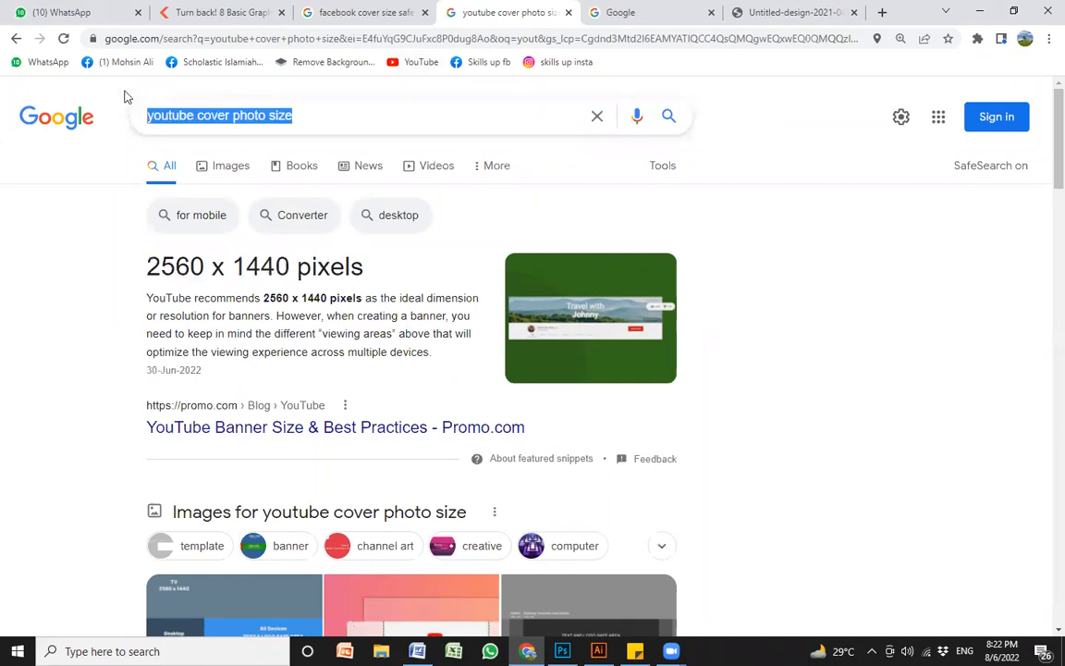
type("whatsx")
key("BackSpace")
key("BackSpace")
type("sapp dp ")
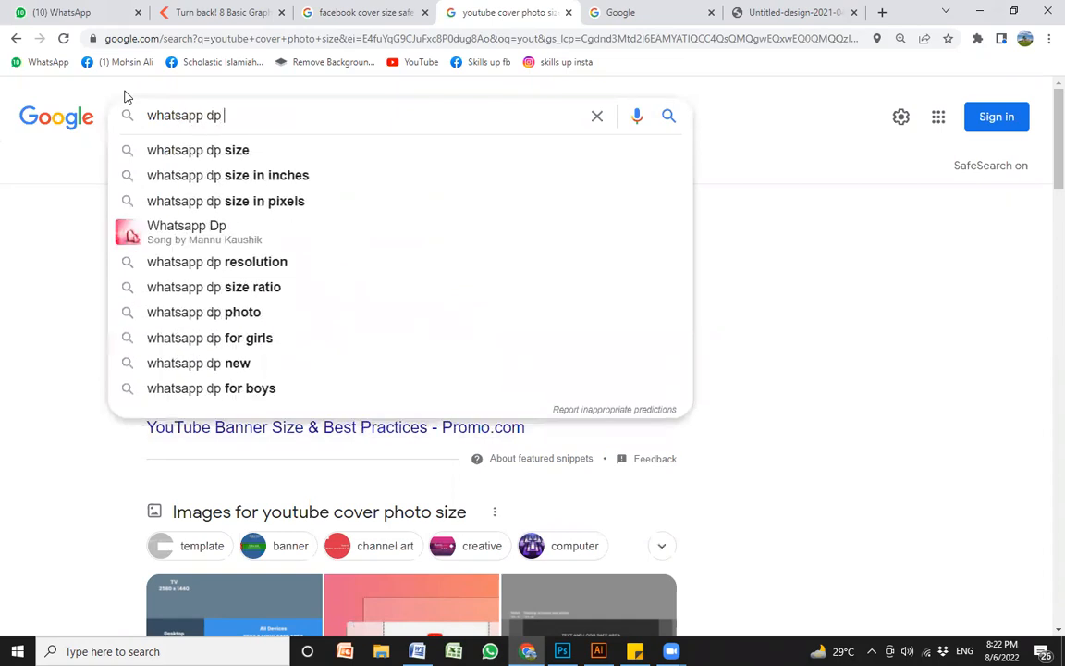
type("size")
key("Return")
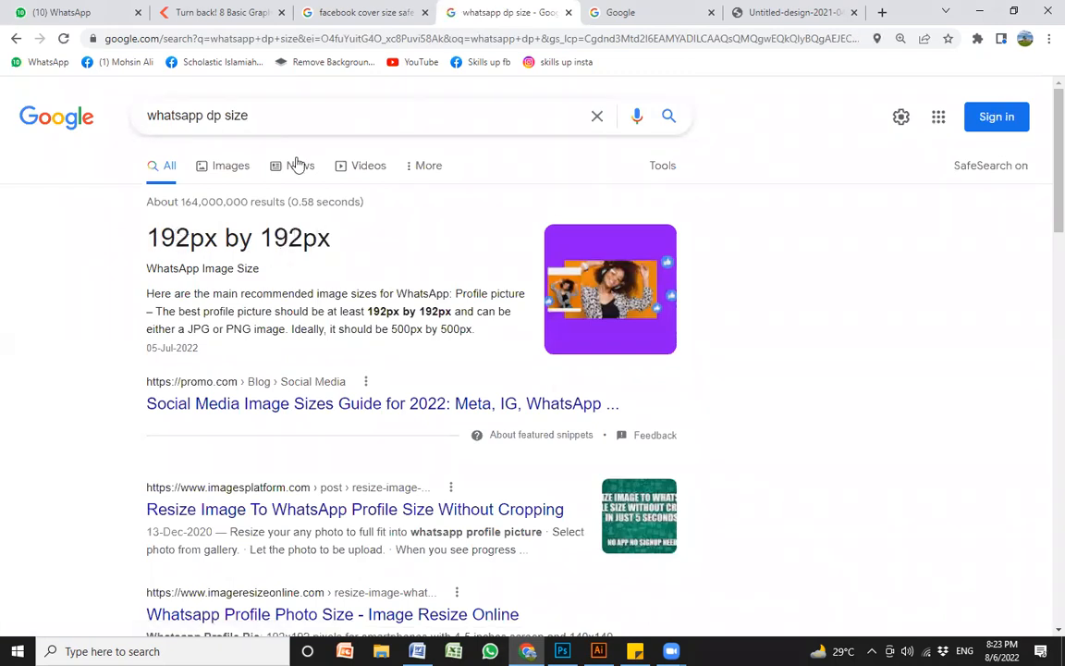
Search Google for "facebook dp size" in place of the WhatsApp query
left_click_drag(242, 113, 134, 114)
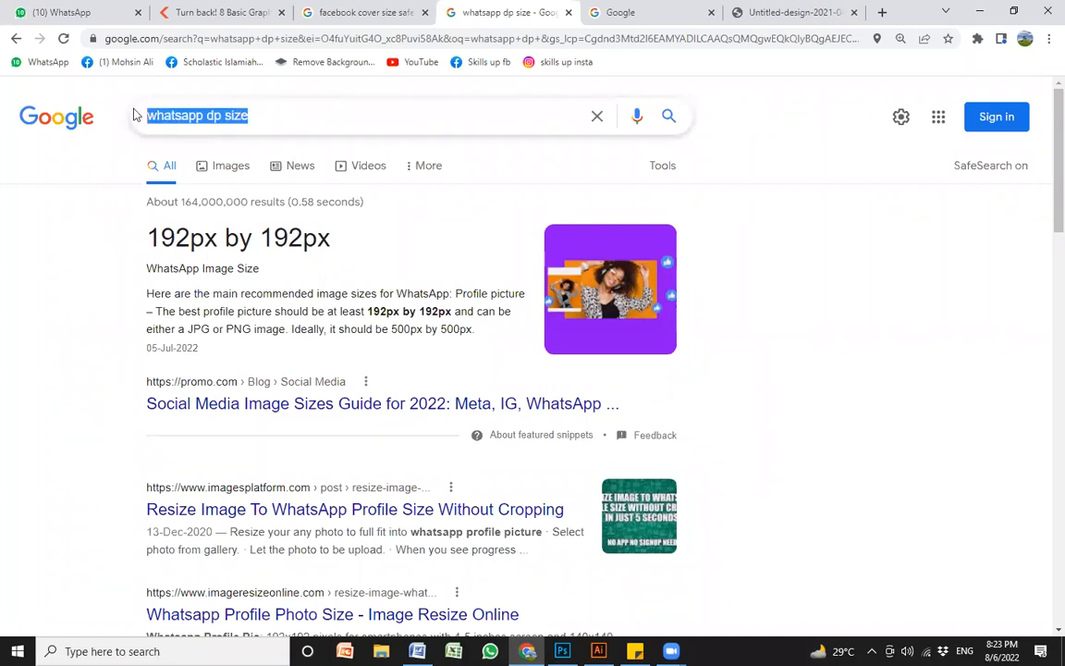
type("fa")
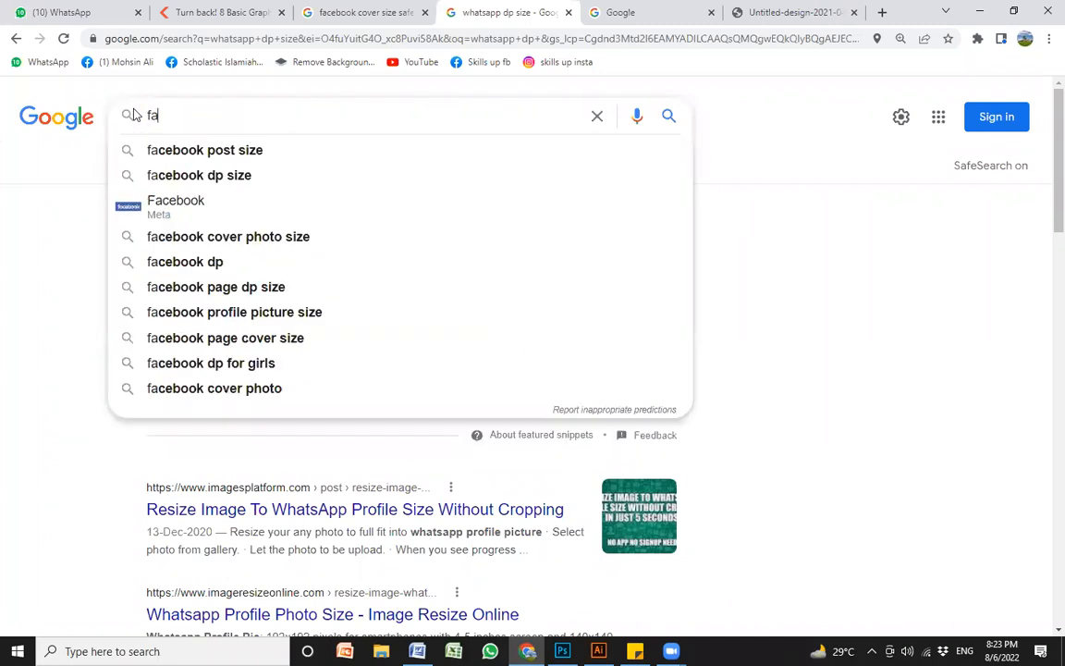
key("Down")
key("Down")
key("Return")
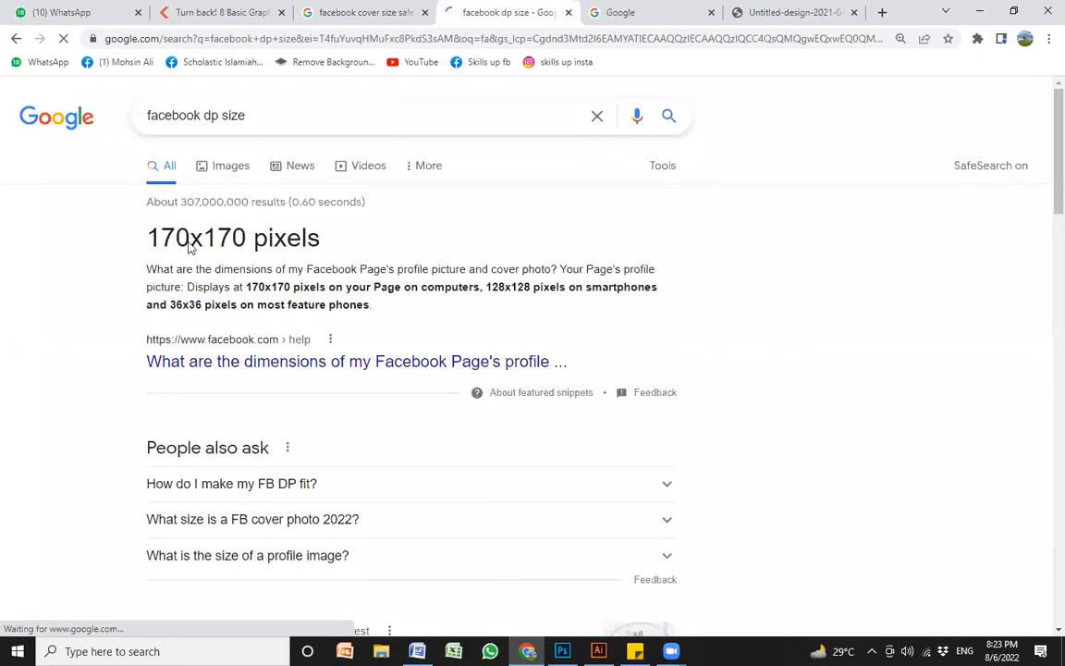
Search Google for "youtube dp size" in place of the Facebook query
left_click_drag(257, 104, 114, 105)
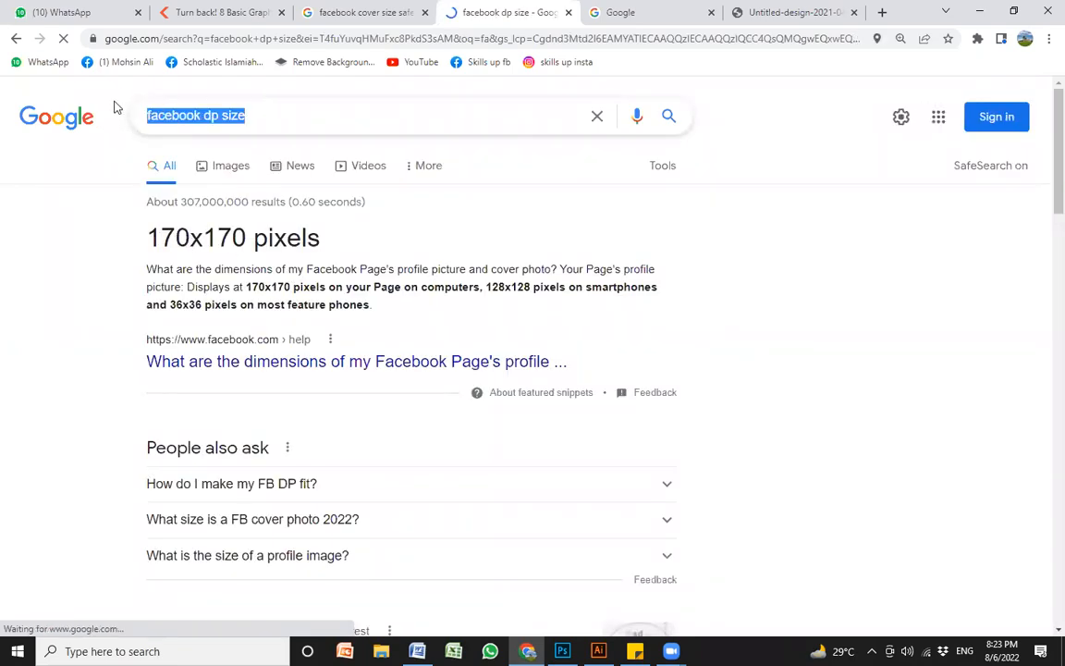
type("youth")
key("BackSpace")
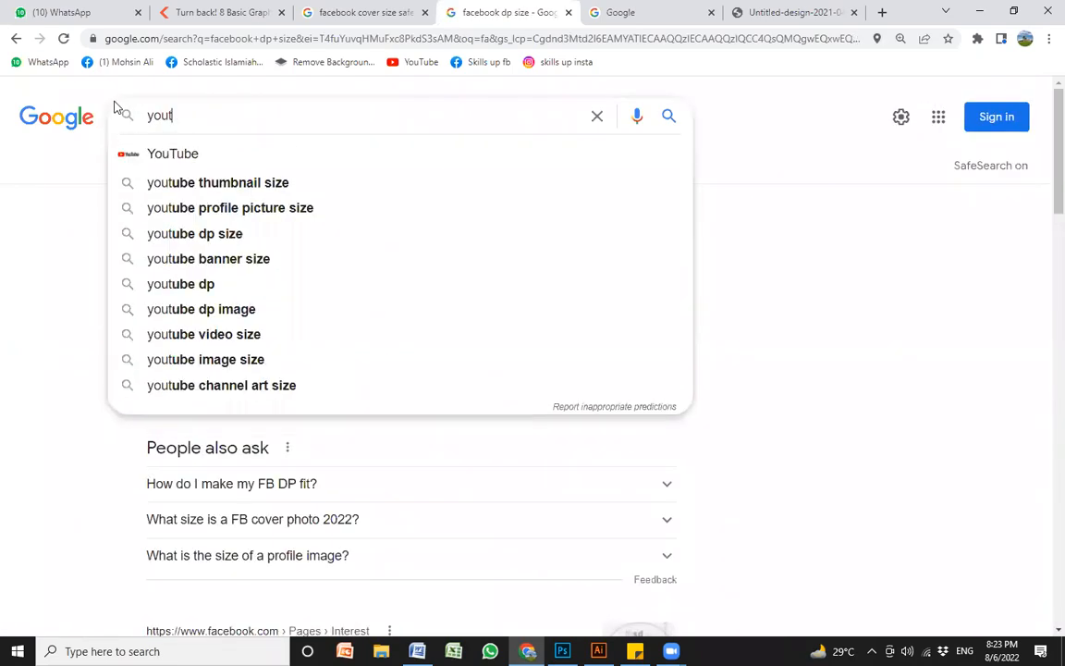
type("ube ")
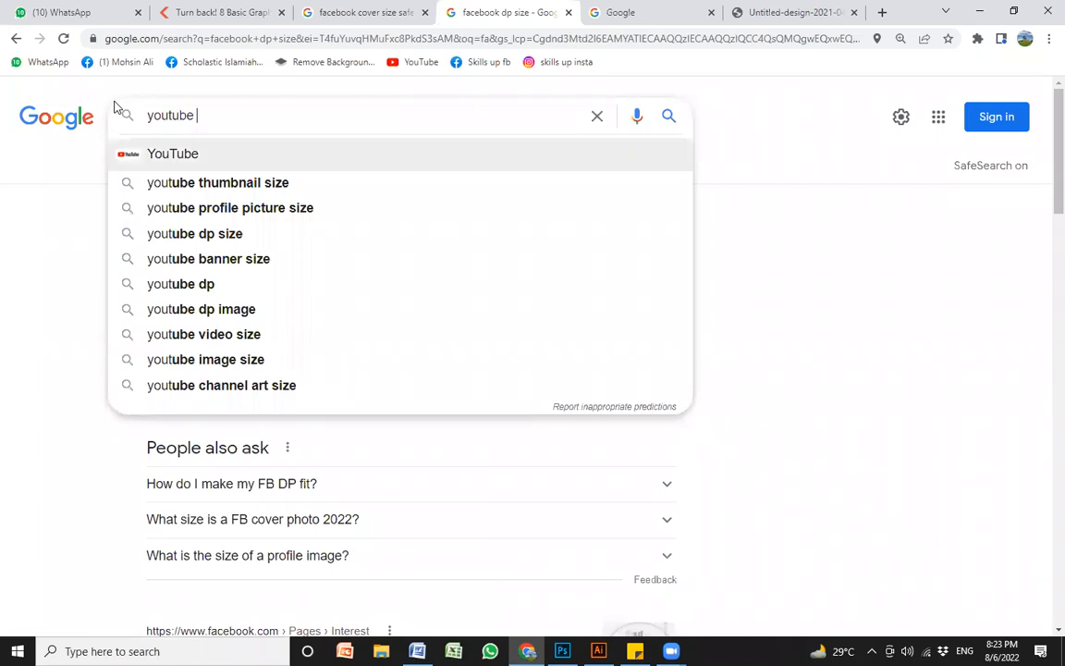
type("dp size")
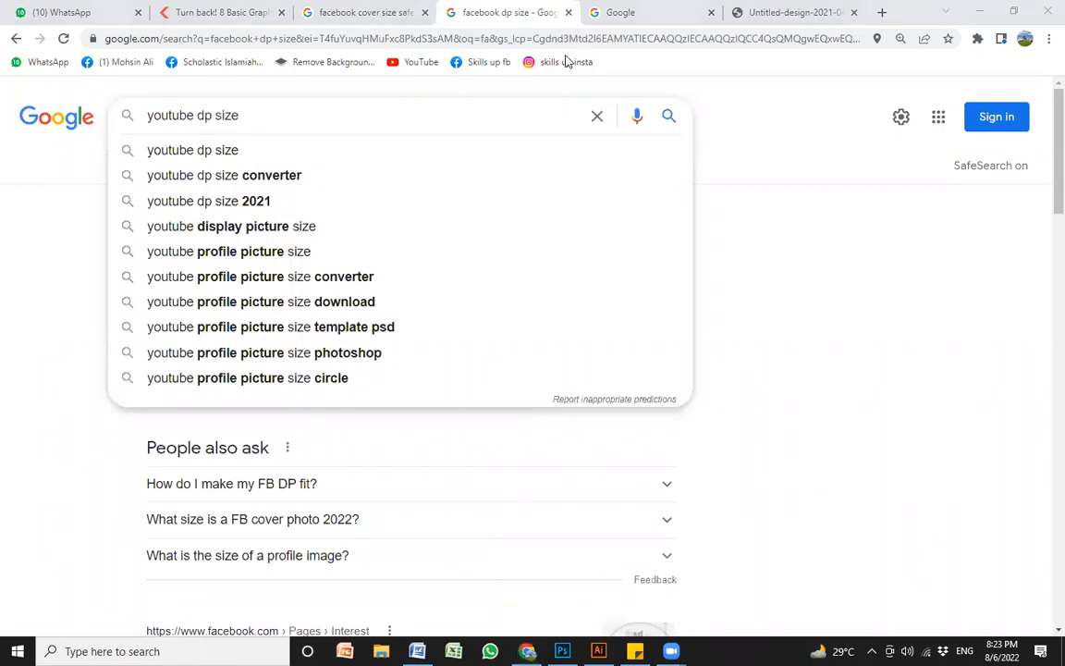
left_click(255, 156)
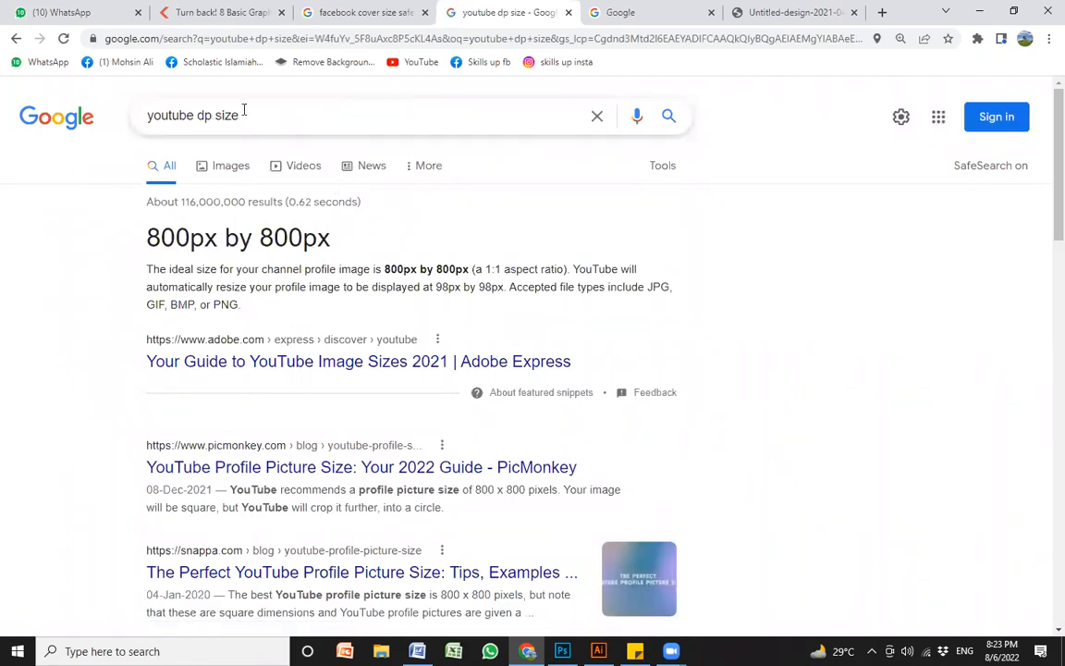
Search Google for "instagram dp size" in place of the YouTube query
left_click_drag(243, 110, 100, 109)
type("ins")
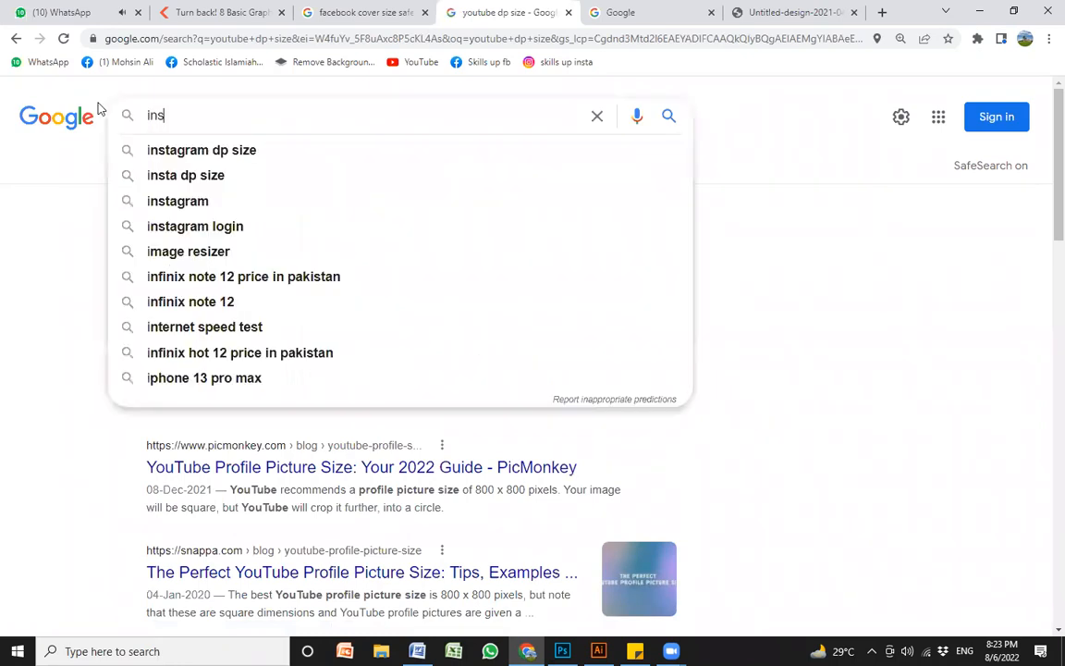
key("Down")
key("Return")
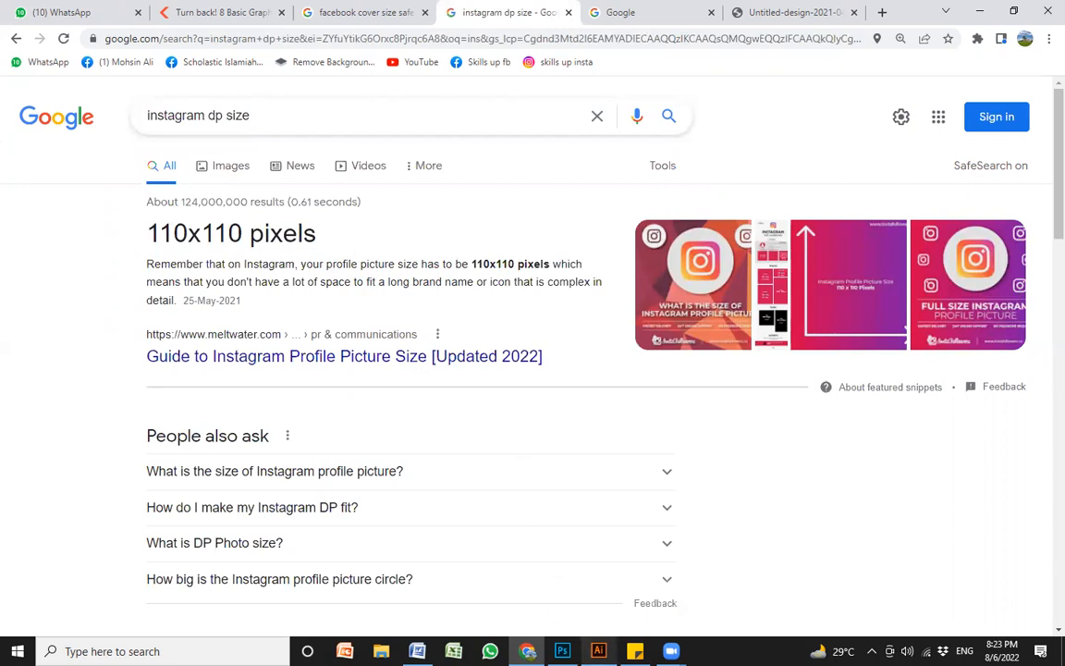
Switch to Illustrator and close the Untitled-2 document without saving its changes
left_click(598, 651)
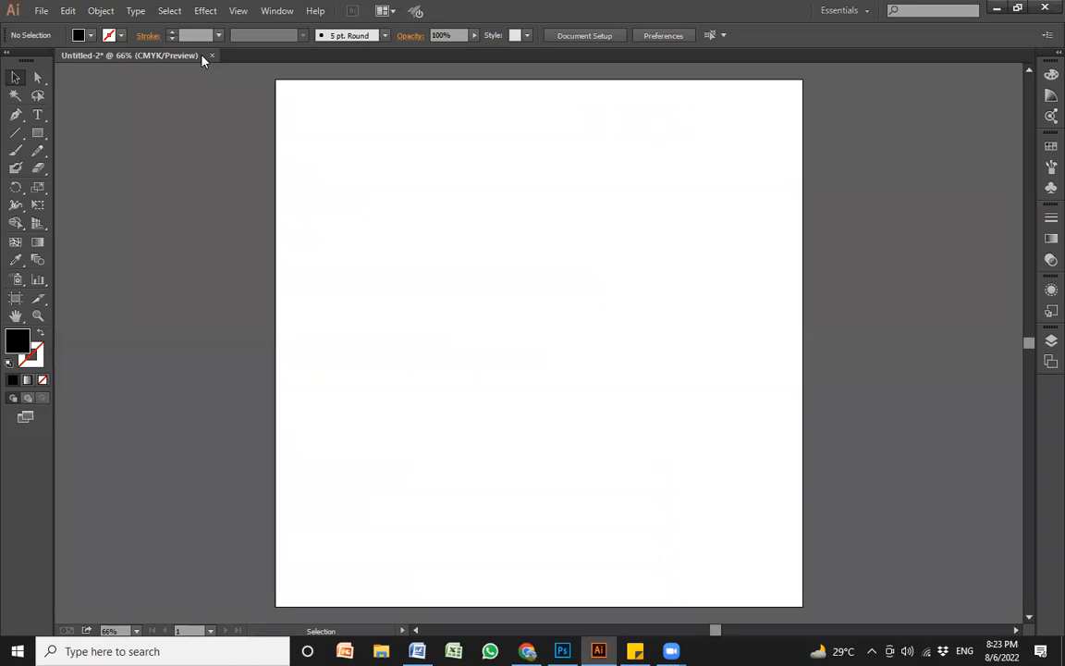
left_click(212, 56)
left_click(609, 344)
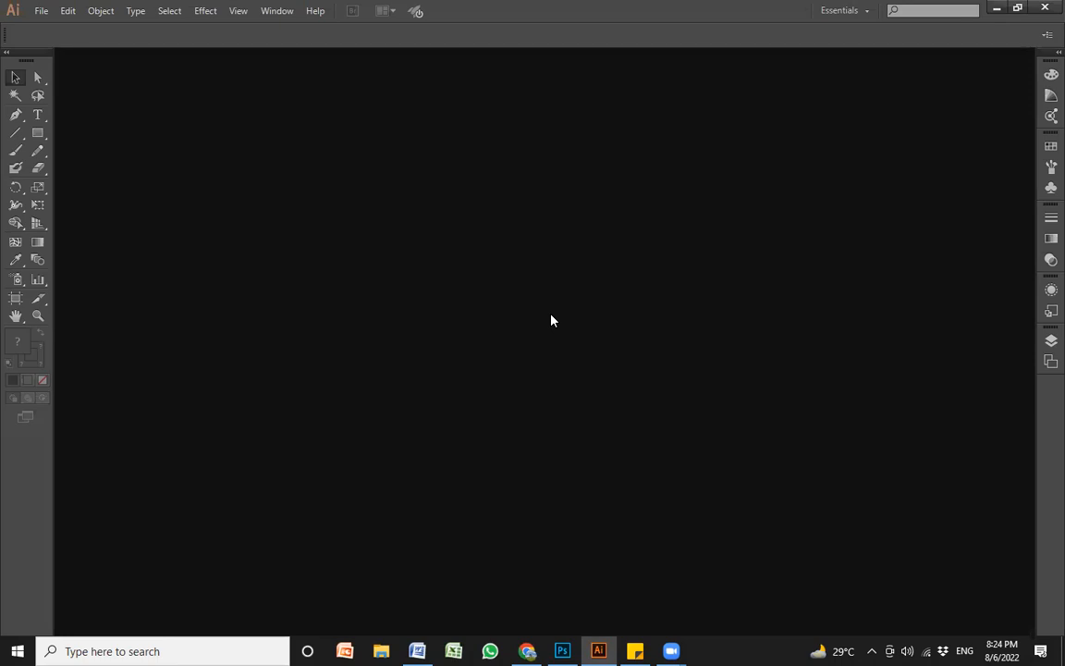
key("ctrl+n")
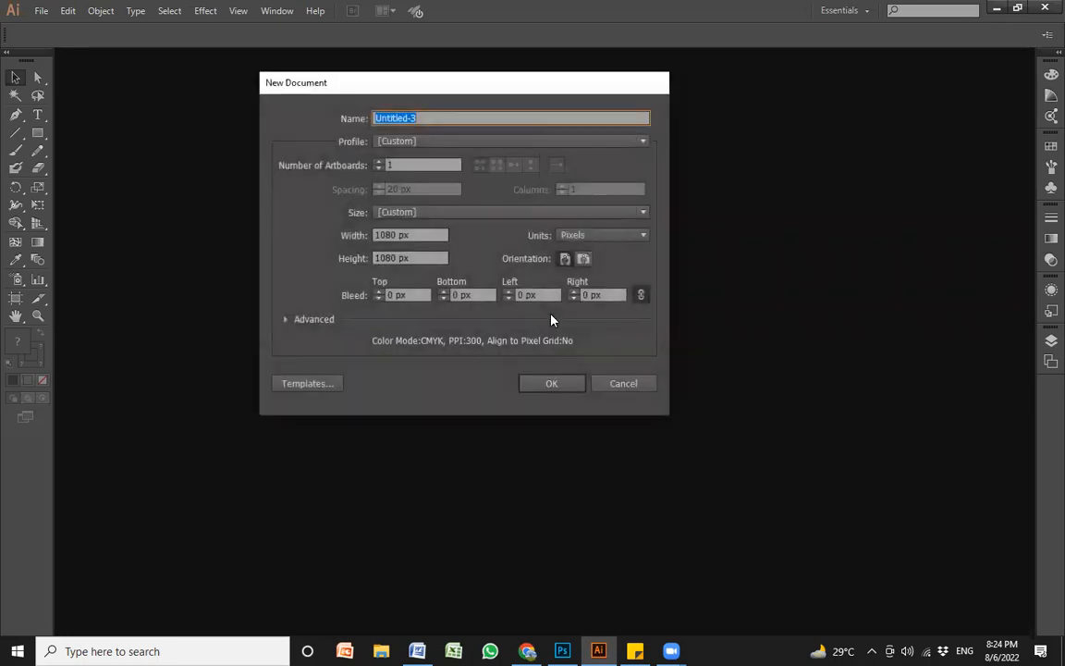
left_click_drag(490, 93, 528, 128)
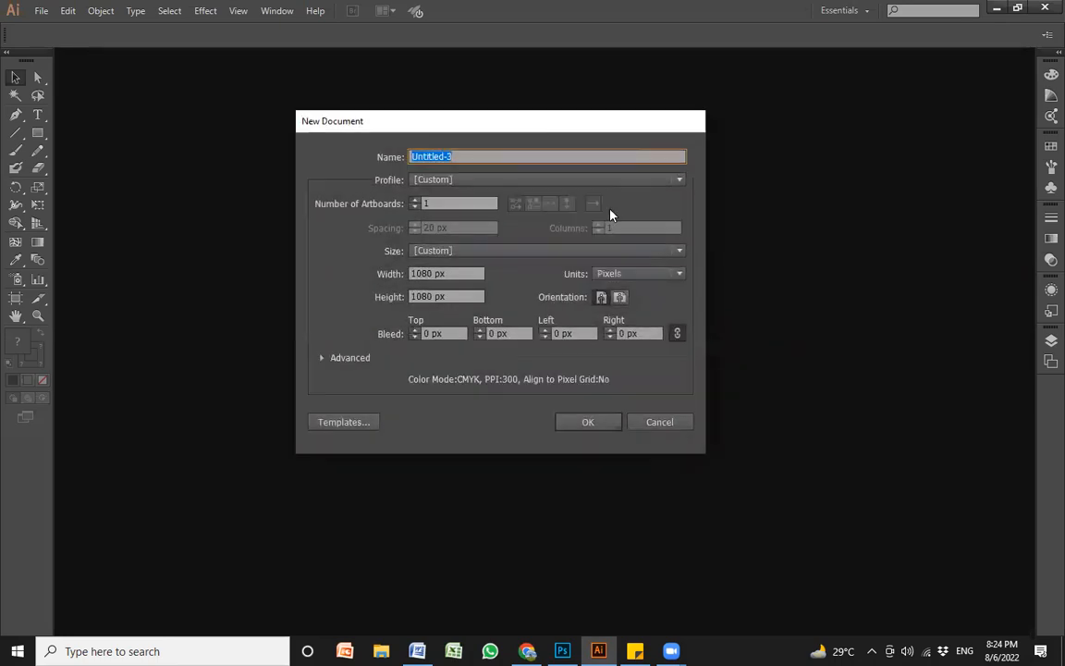
left_click(663, 423)
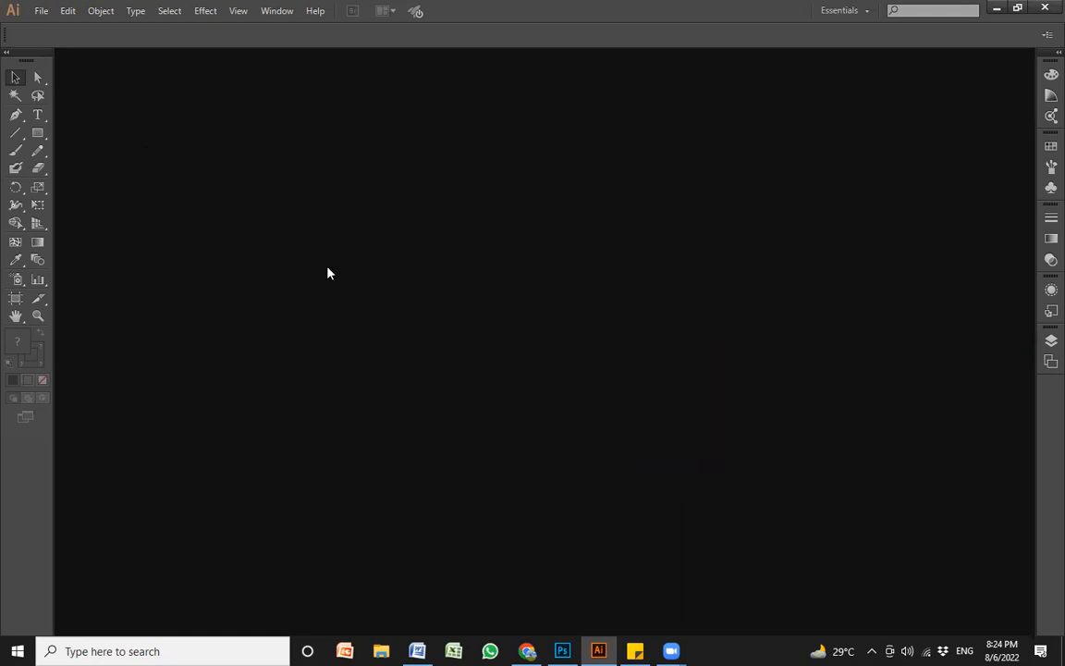
Begin setting up a new document and reposition its settings dialog
left_click(37, 12)
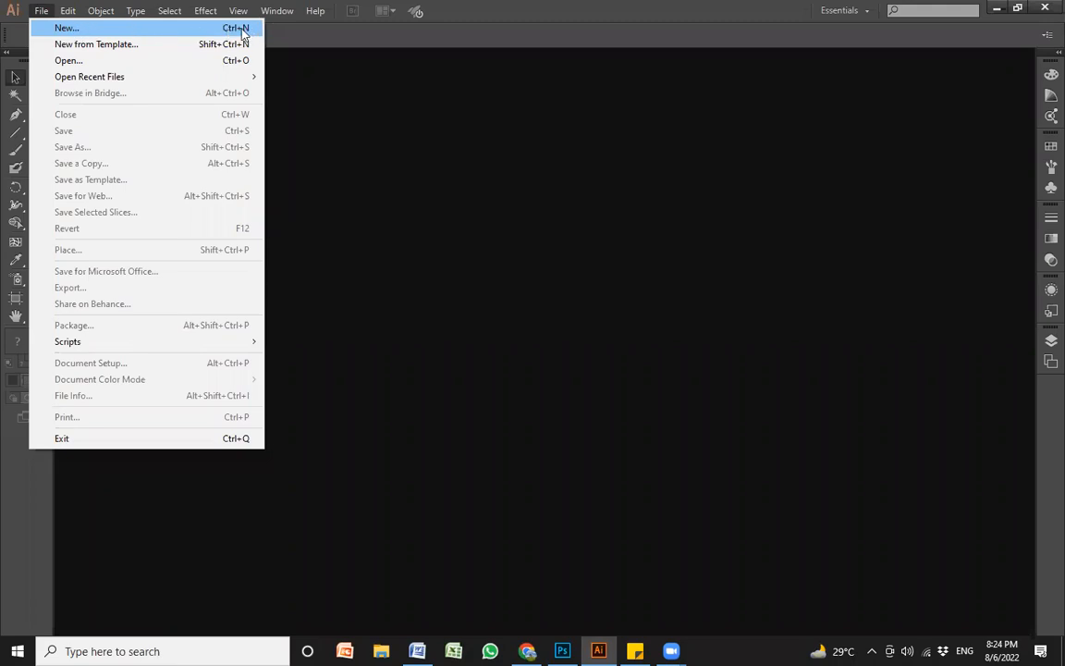
left_click(171, 34)
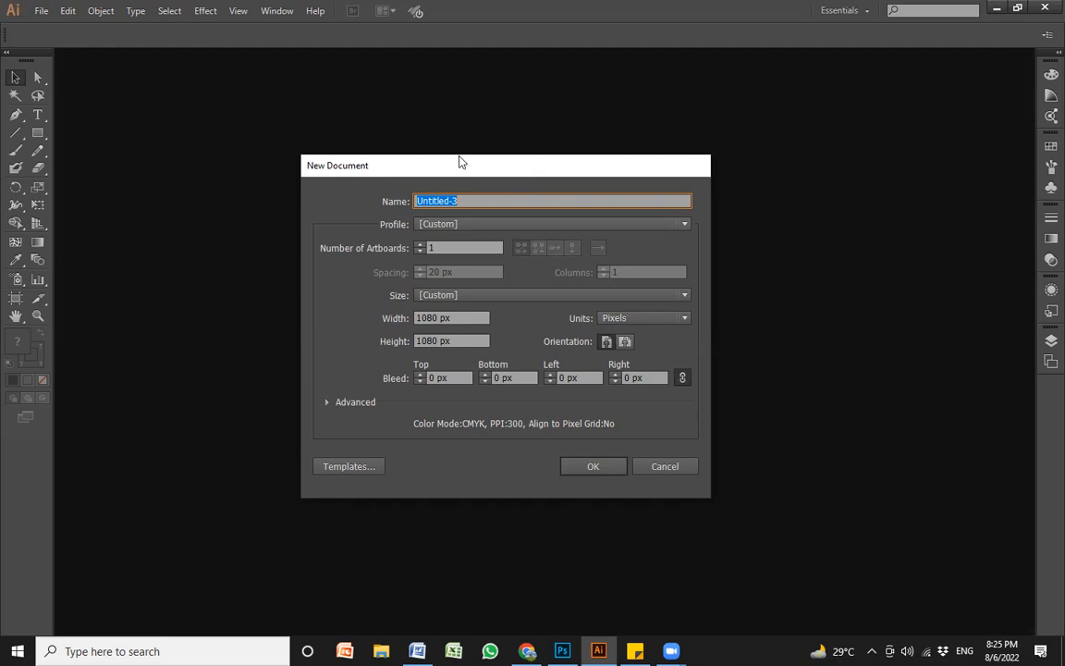
left_click_drag(479, 169, 466, 147)
Launch the Windows Magnifier over the new document settings with its zoom reduced to 200%
key("super")
type("ma")
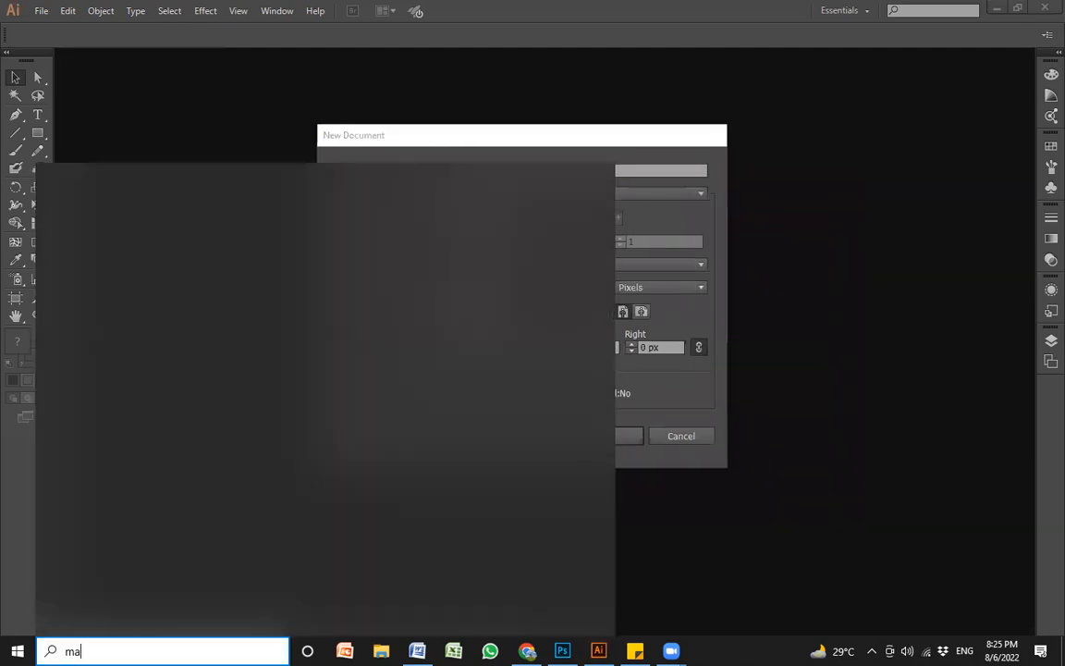
type("gni")
left_click(107, 229)
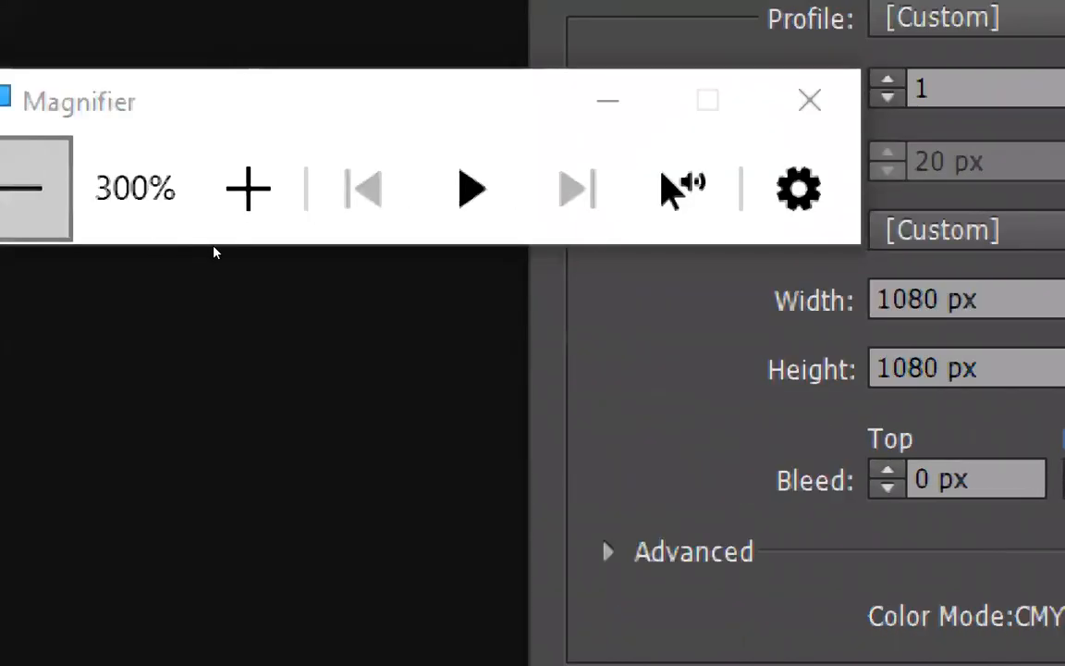
left_click(56, 189)
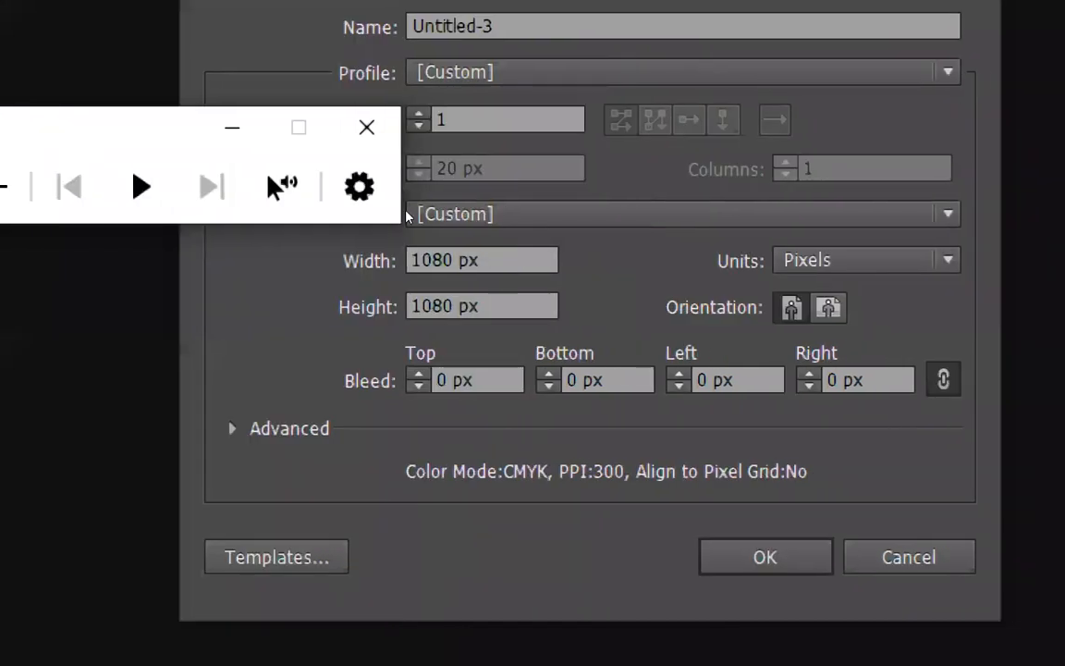
left_click(367, 126)
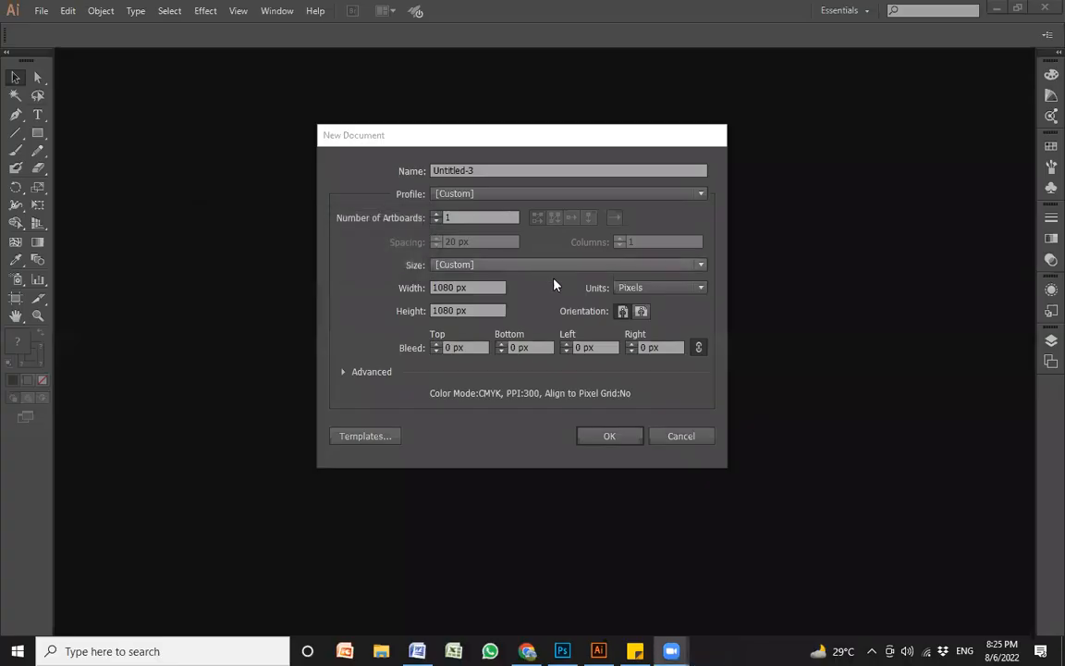
left_click(139, 651)
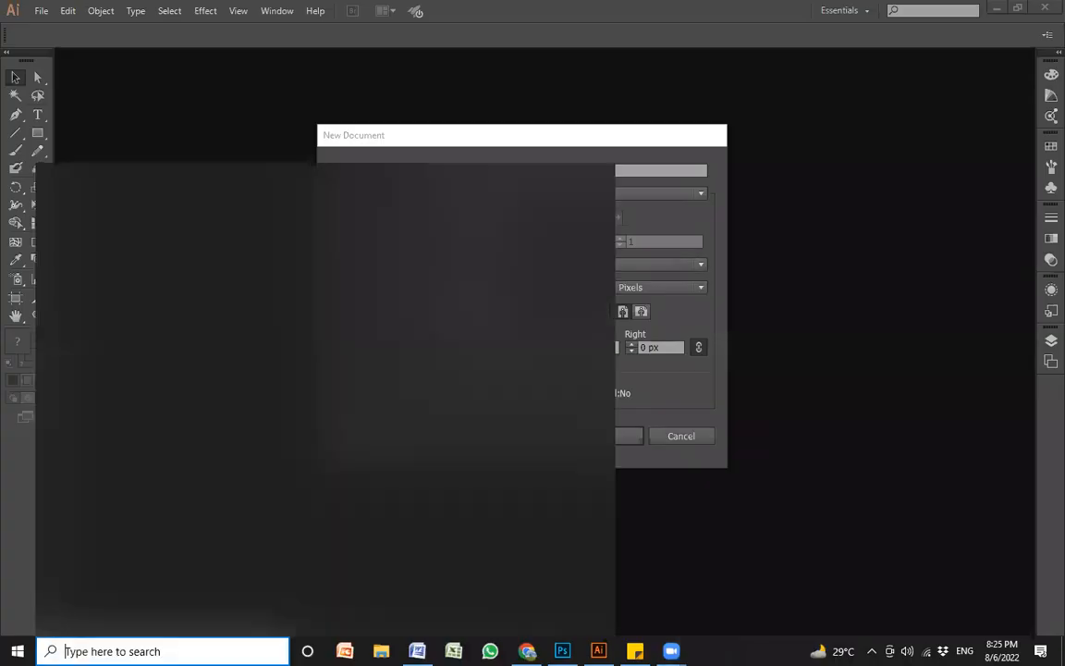
type("magni")
left_click(113, 229)
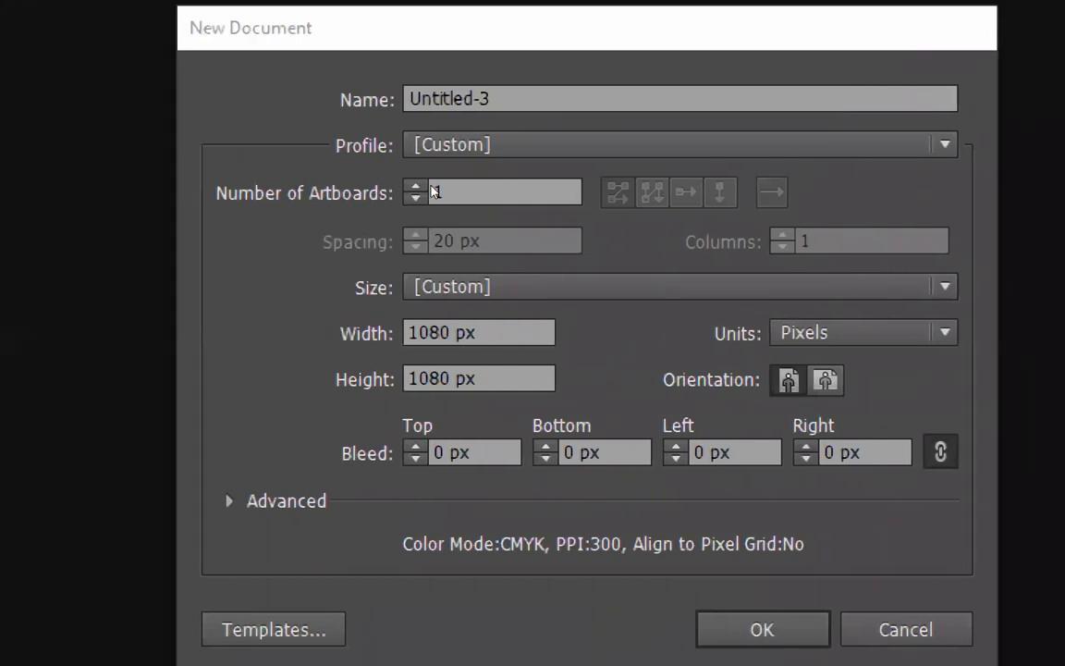
Name the new document "first lecture"
left_click(452, 99)
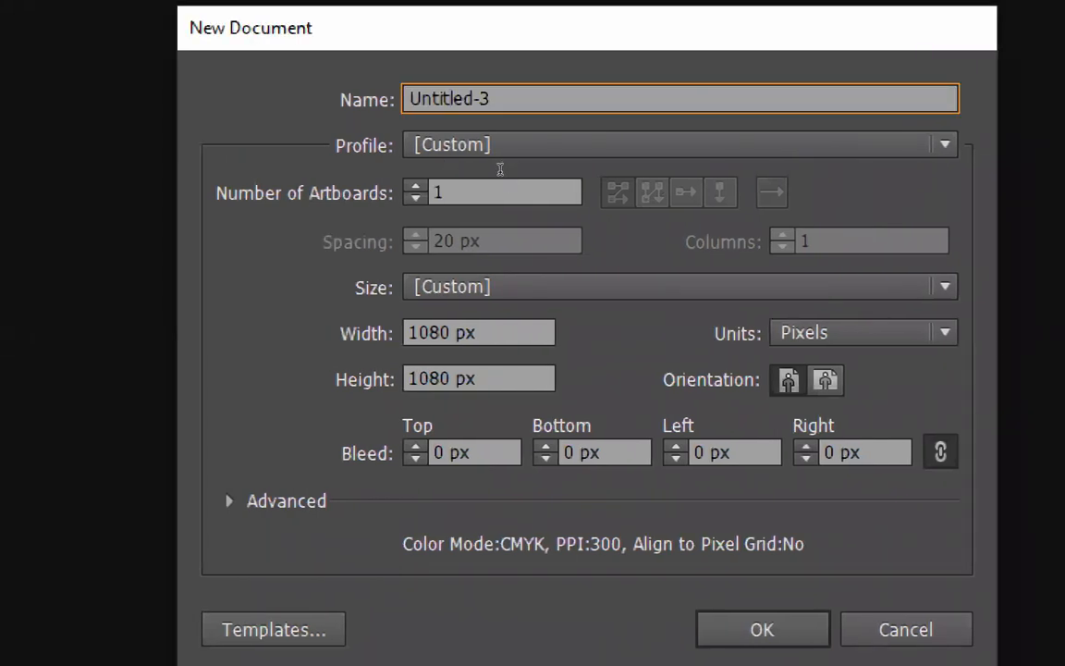
key("ctrl+a")
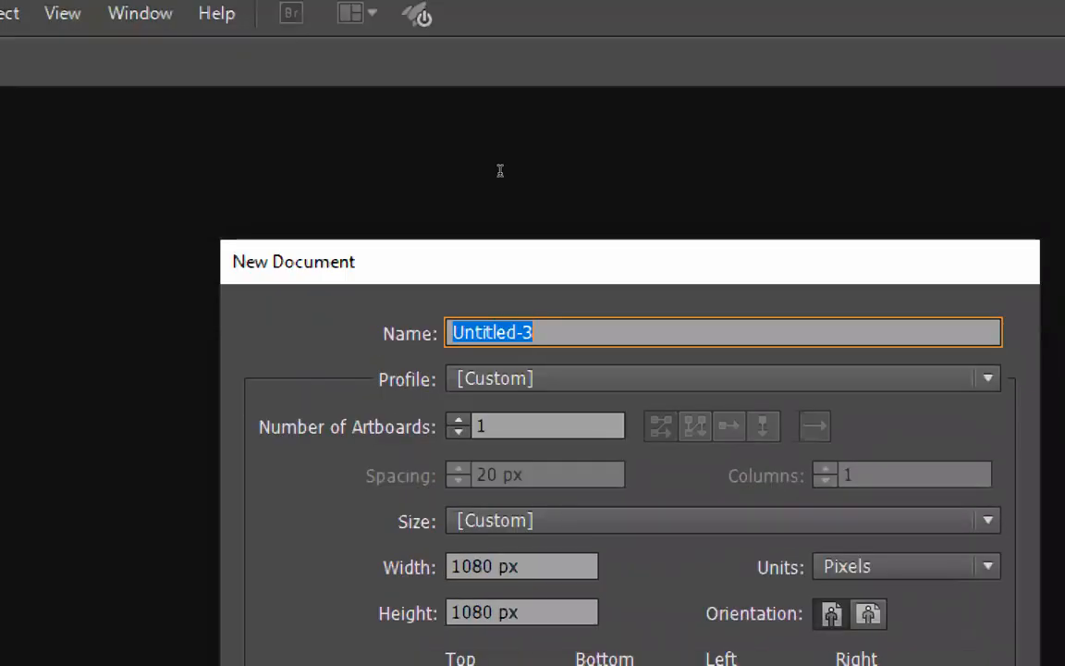
type("firs")
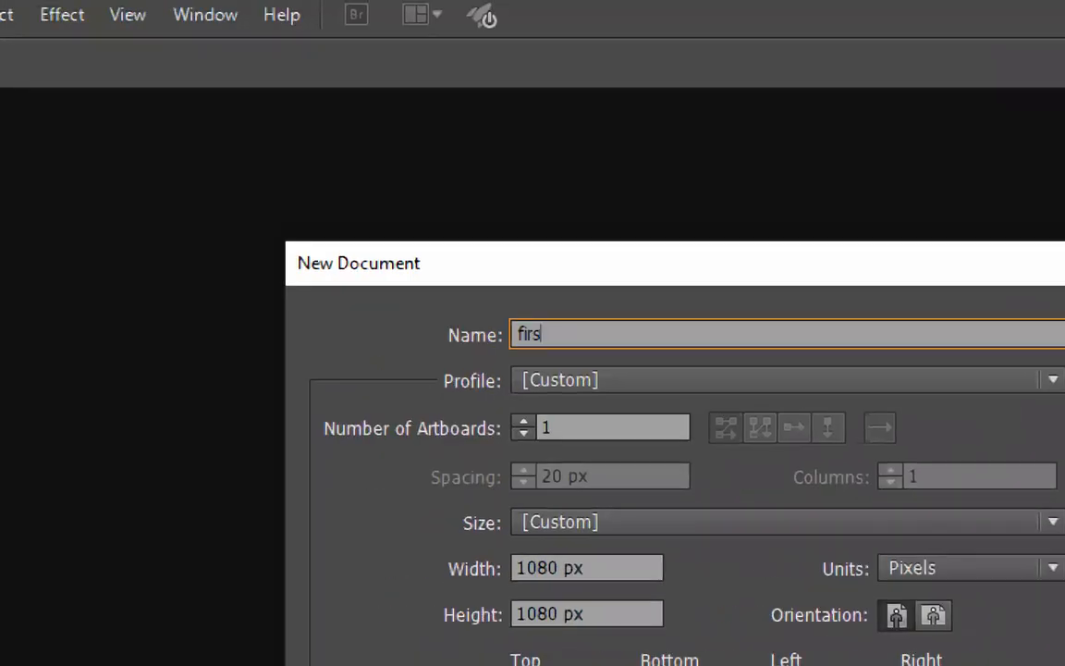
type("t lecture")
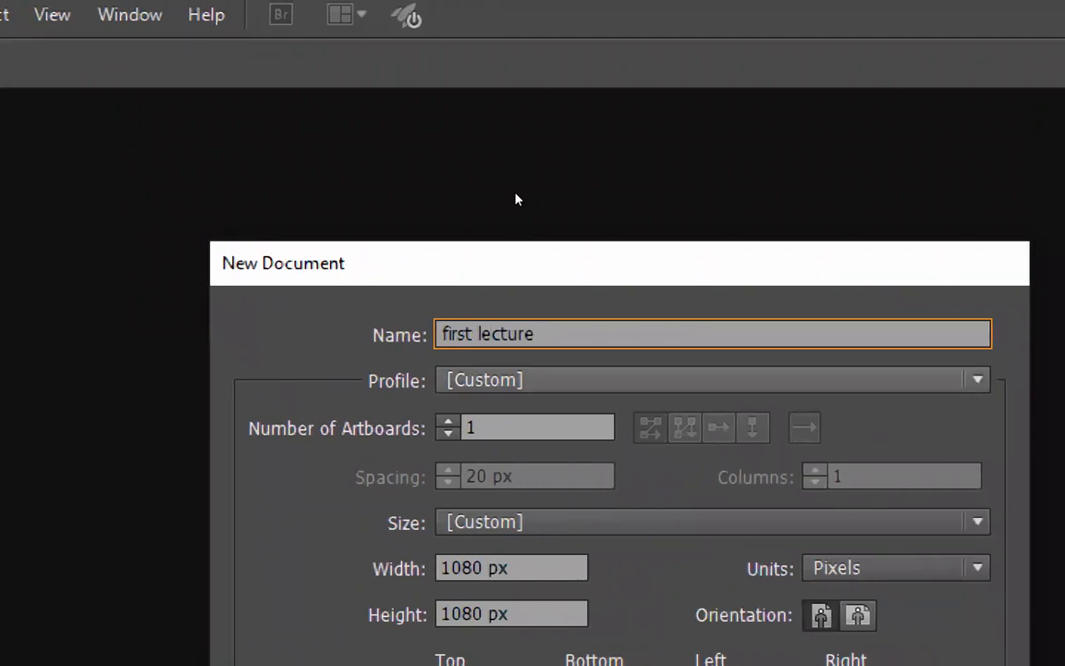
Review the available document profiles and choose the Web profile for the new document
left_click(606, 380)
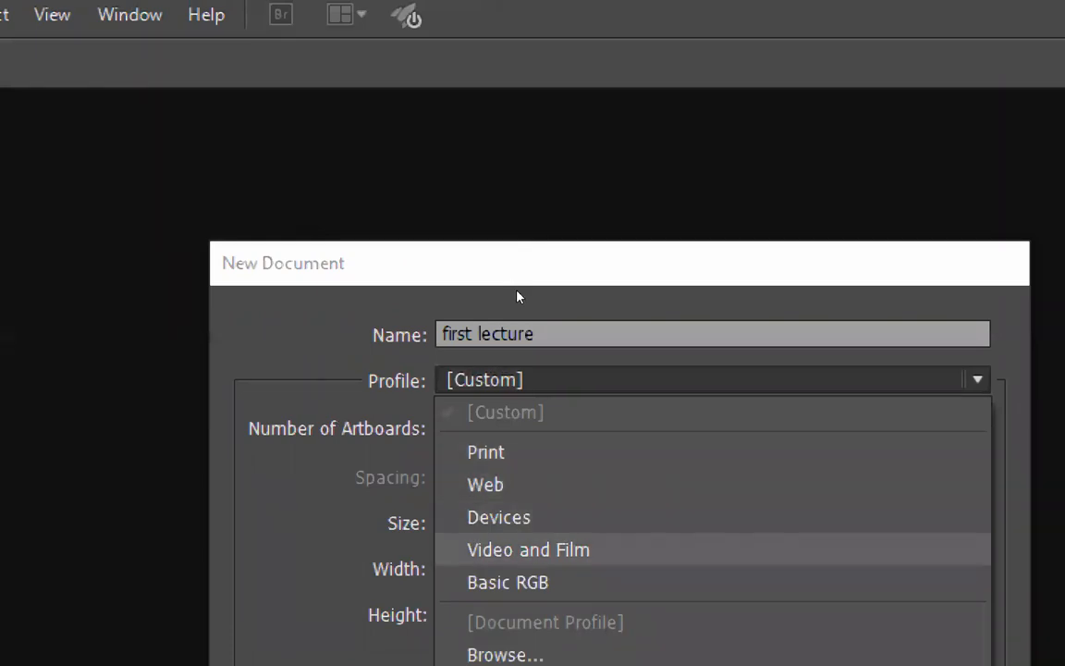
key("Down")
key("Down")
key("Down")
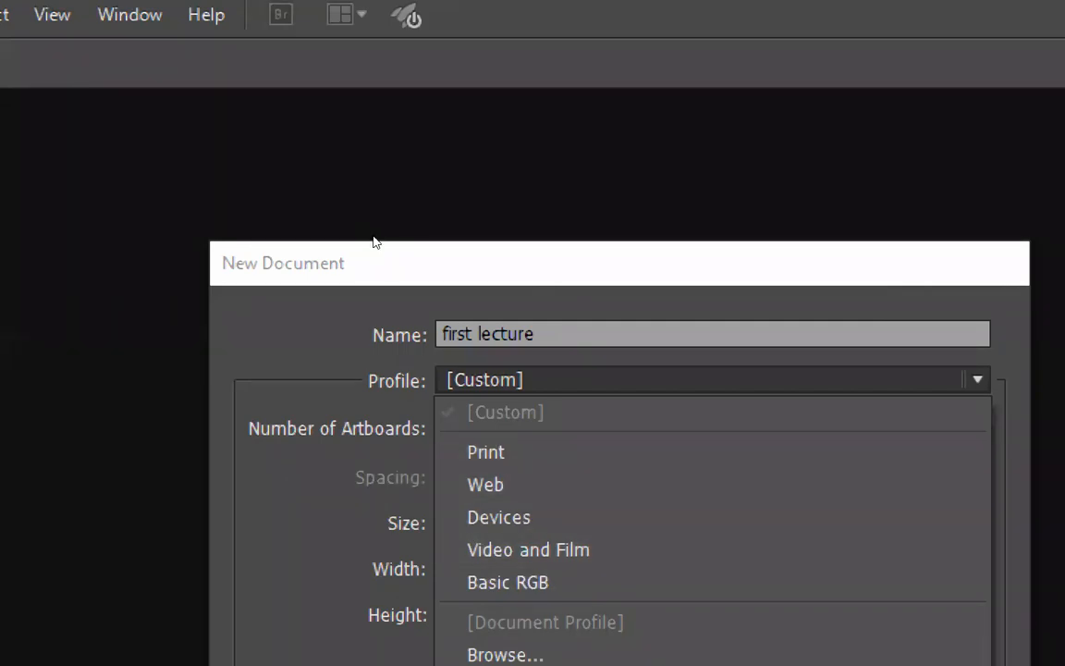
key("Escape")
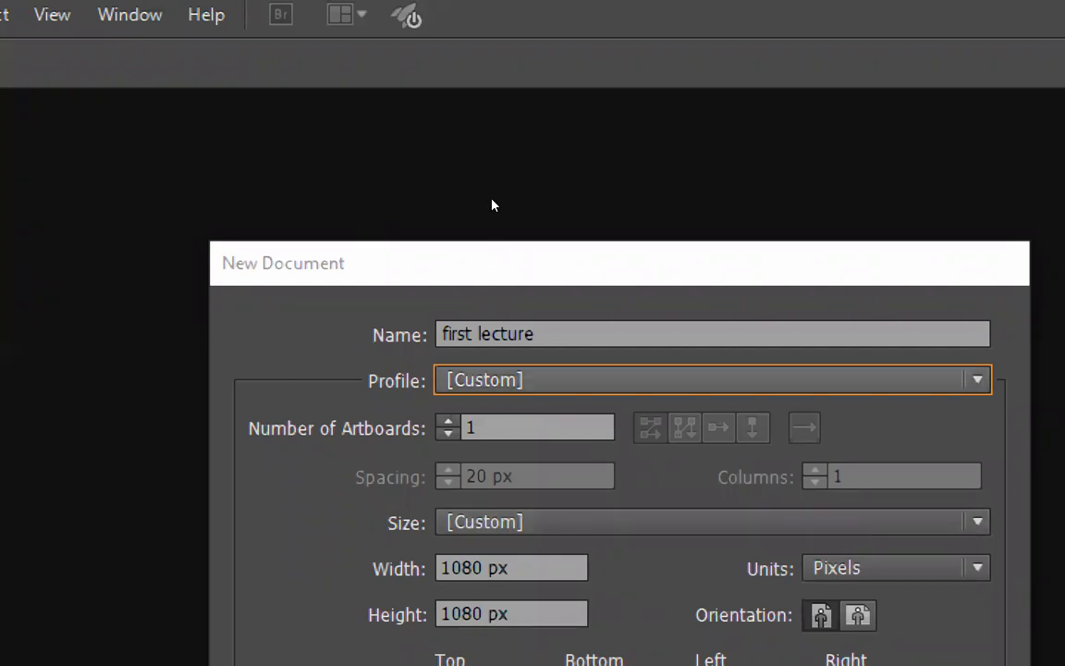
key("alt+Down")
key("Down")
key("Down")
key("Down")
key("Up")
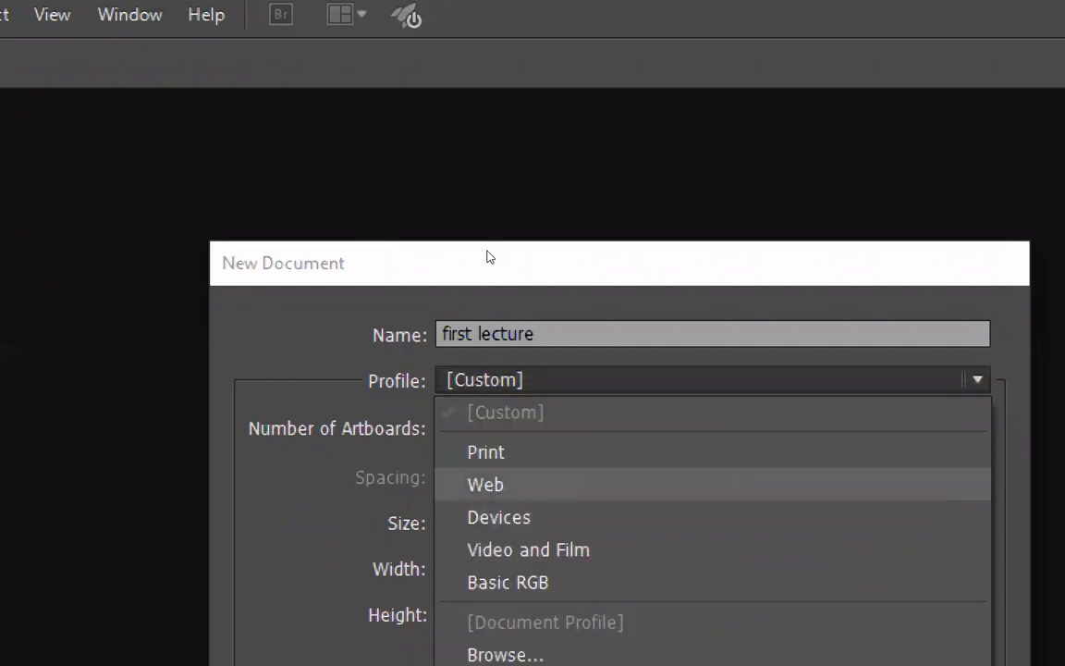
key("Escape")
key("Down")
Look through the preset artboard sizes of the Web profile, keeping 960 x 560
key("Tab")
key("Tab")
key("alt+Down")
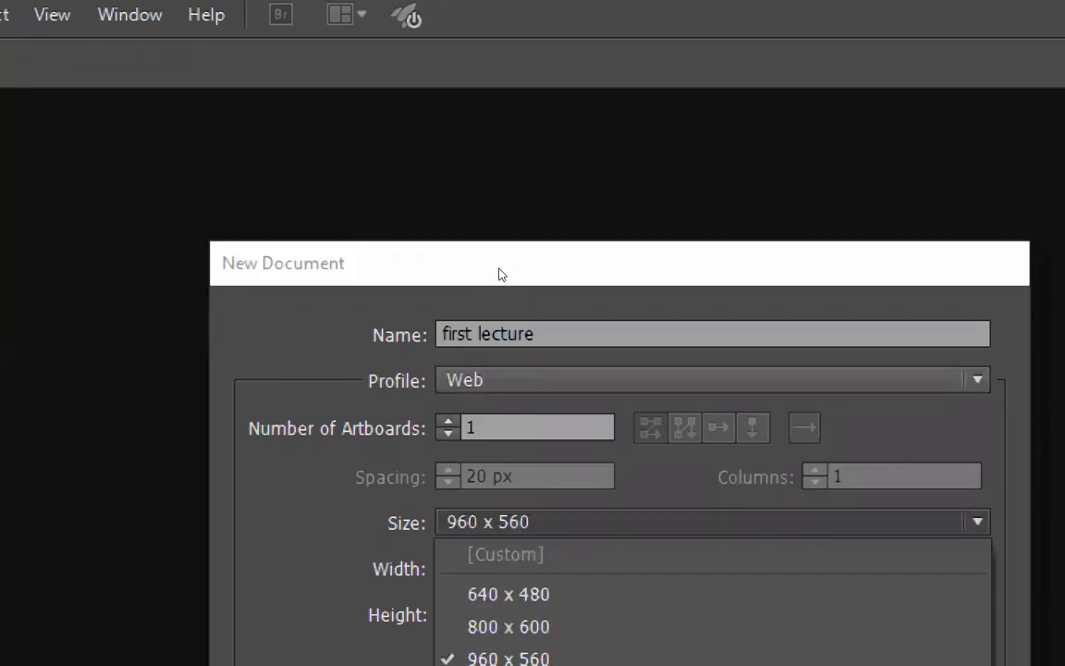
key("Down")
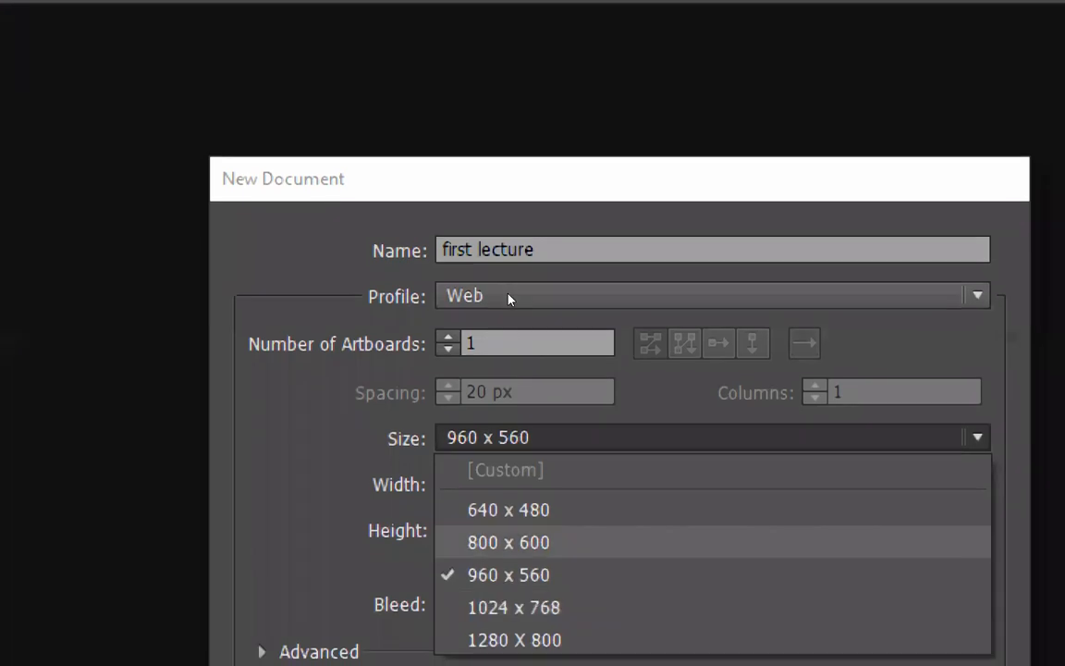
key("Return")
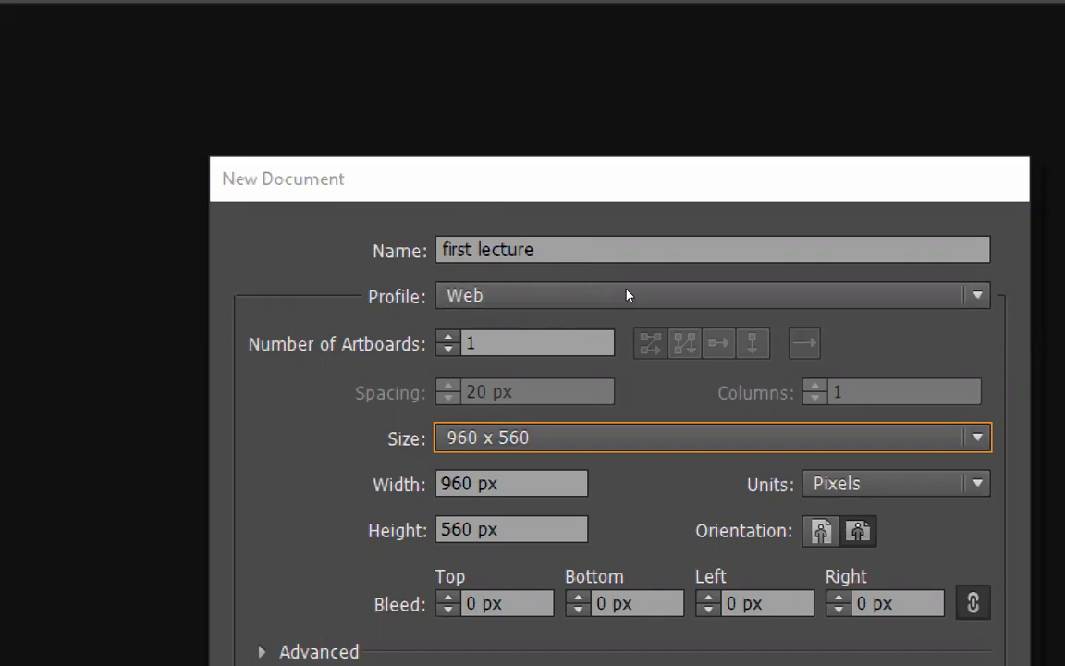
Switch the new document's units to Inches and back to Pixels, reviewing the other available units
left_click(895, 483)
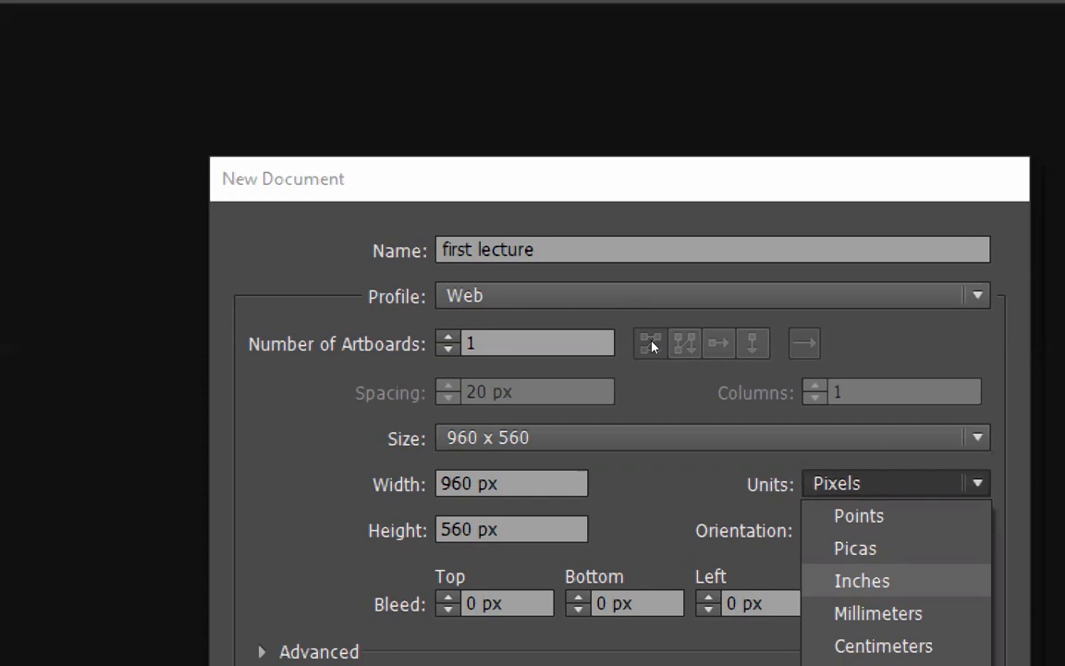
key("Return")
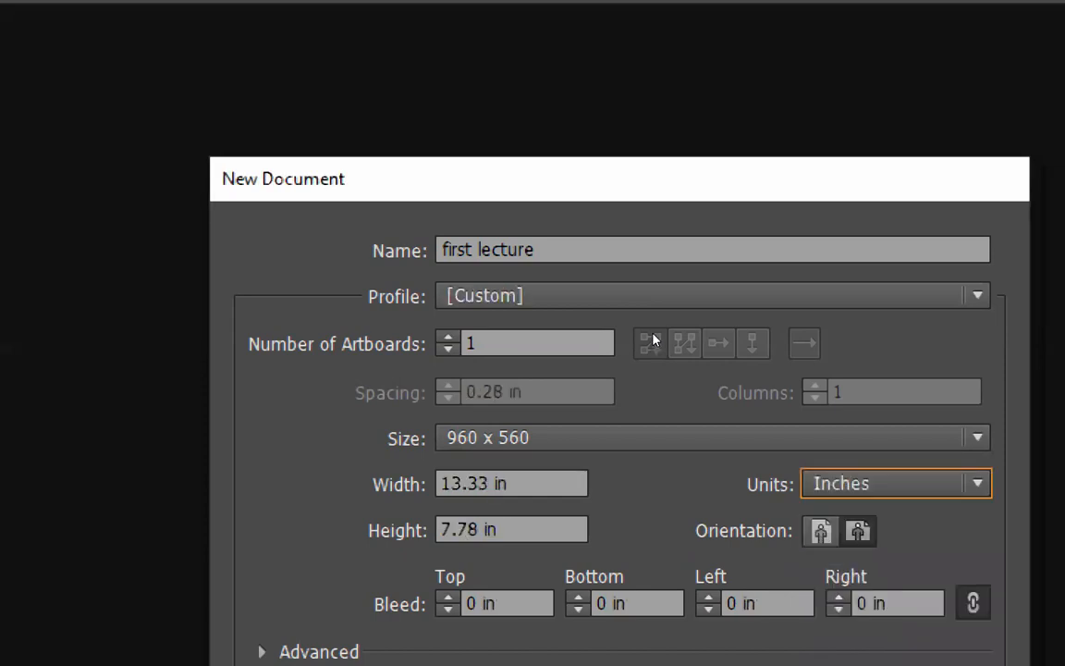
key("alt+Down")
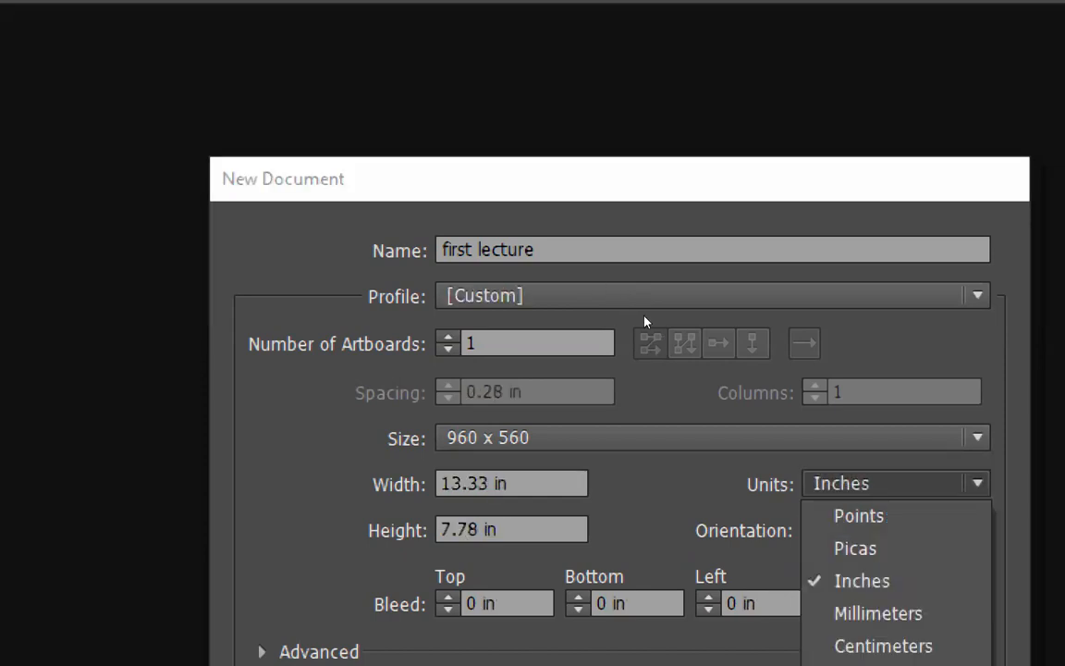
key("Down")
key("Down")
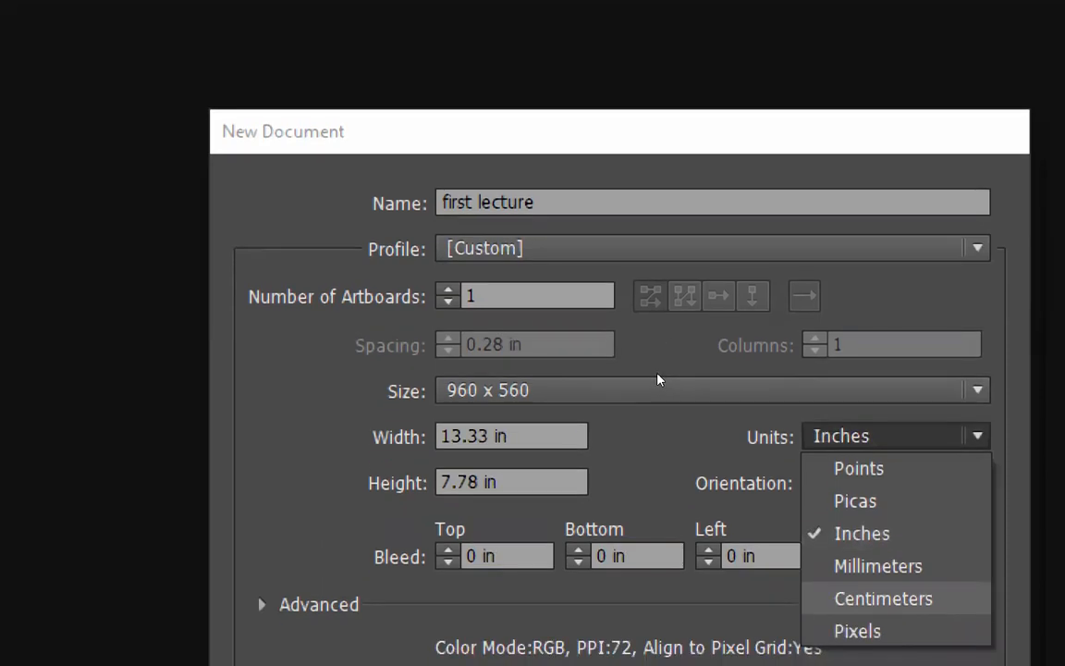
key("Down")
key("Return")
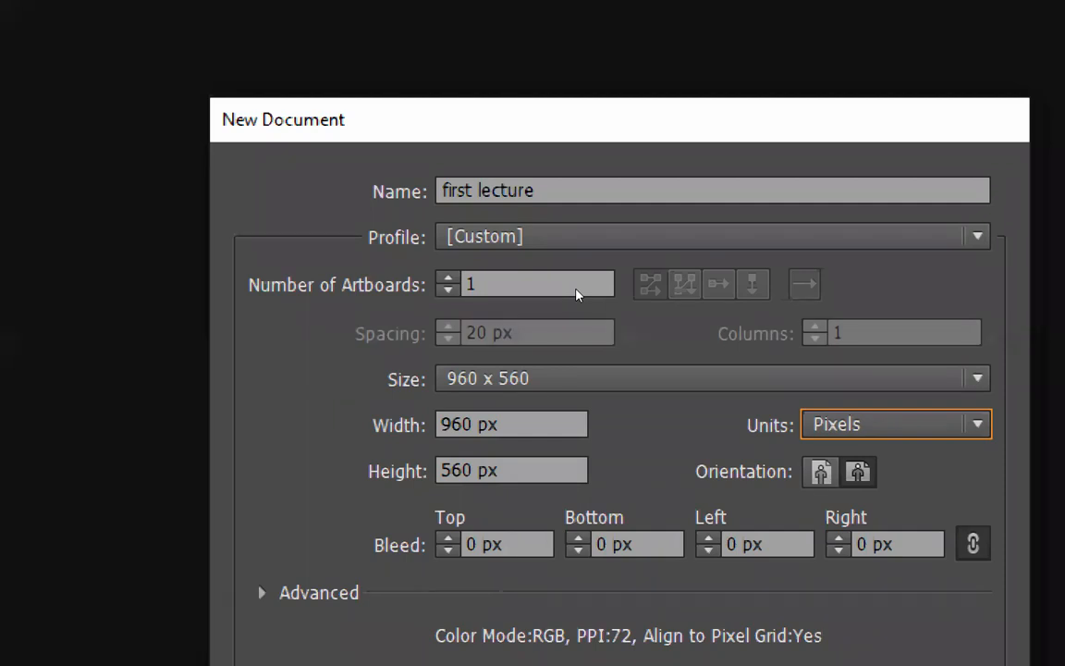
key("alt+Down")
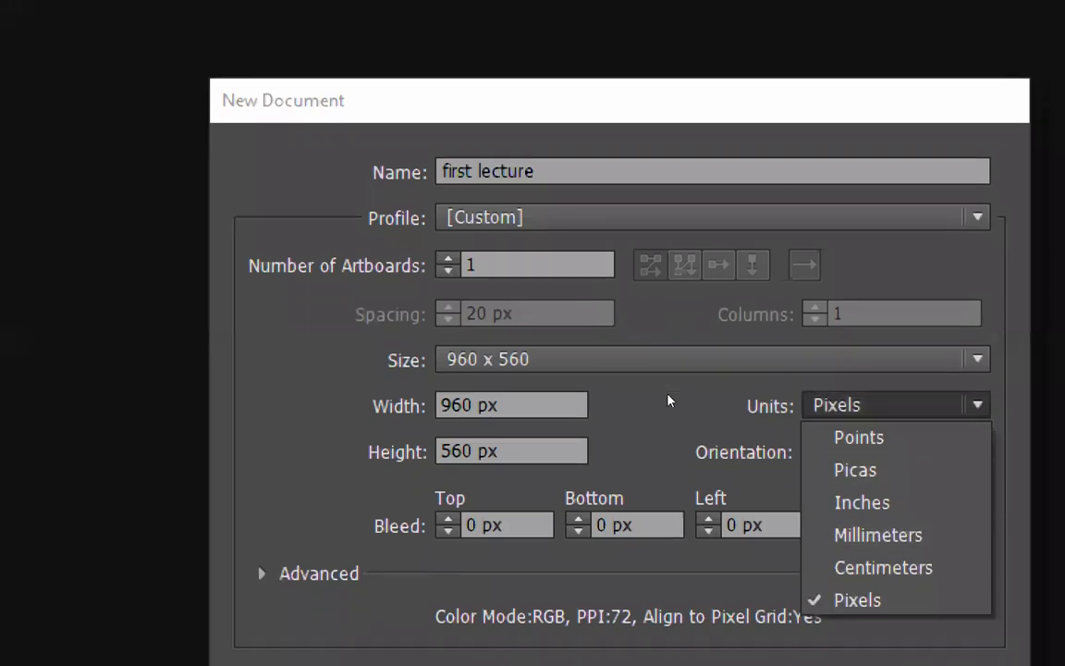
left_click(665, 389)
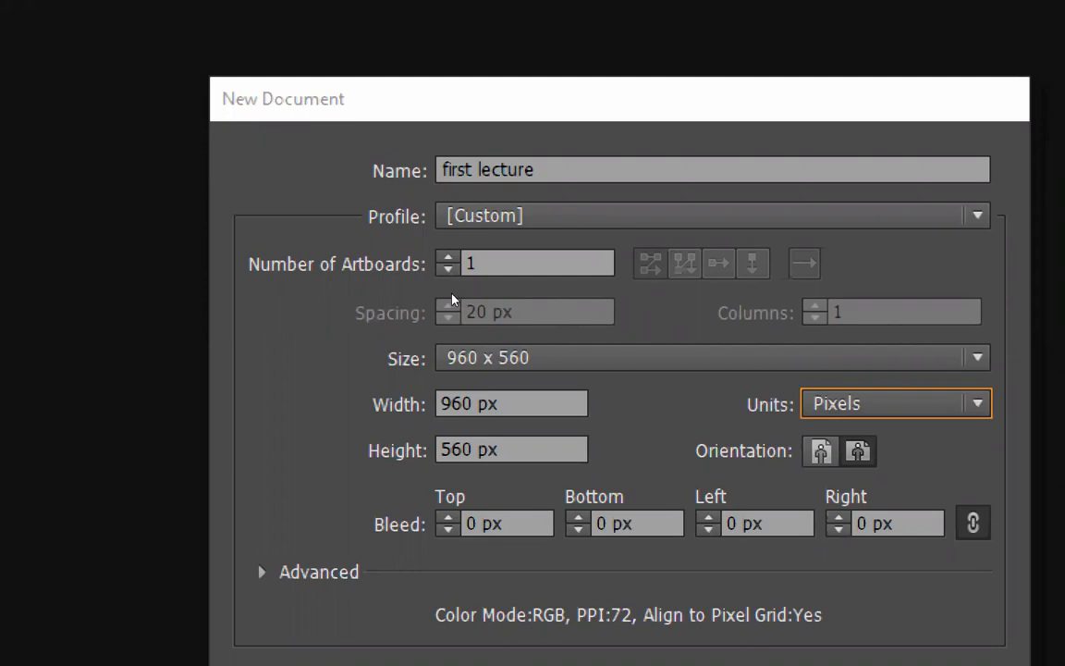
Set the artboard's width and height to 1080 px each
left_click(478, 403)
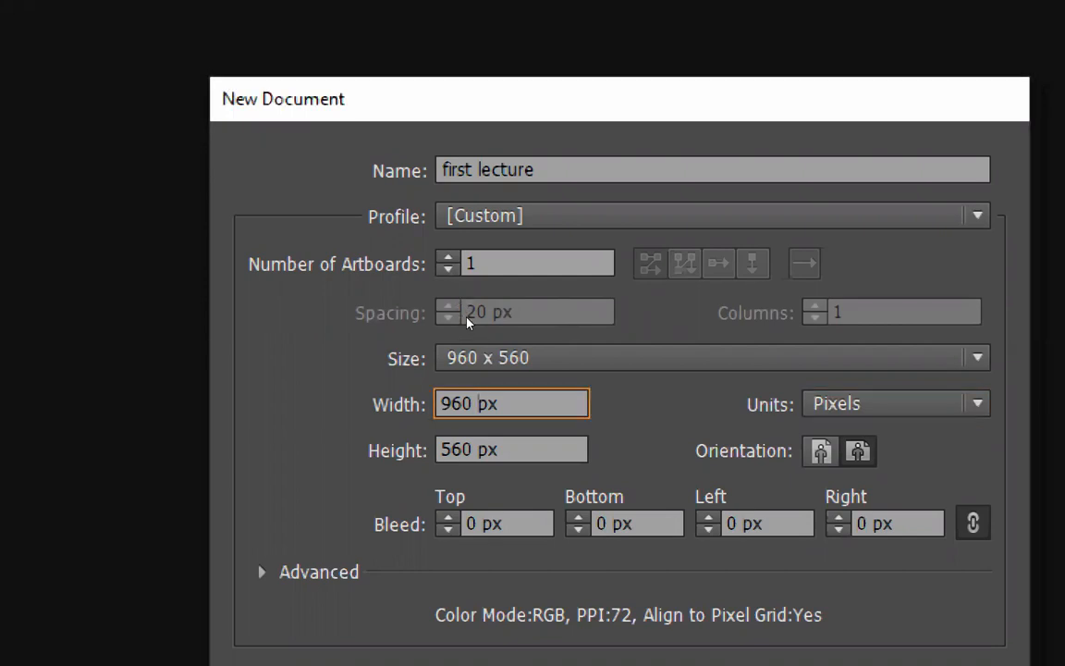
key("Tab")
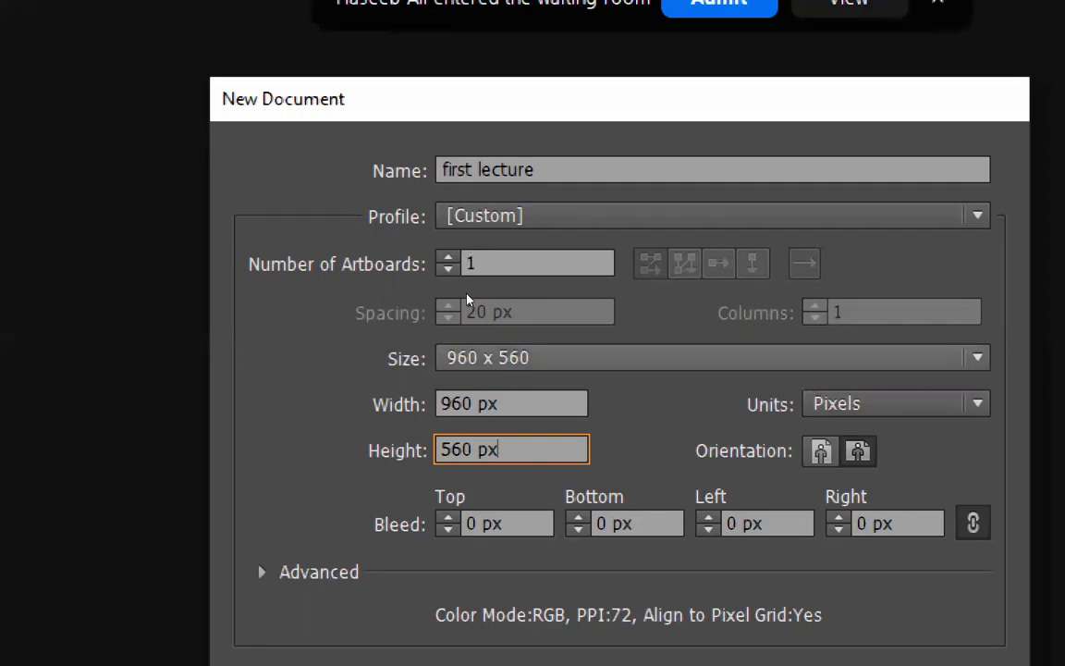
key("shift+Tab")
type("10")
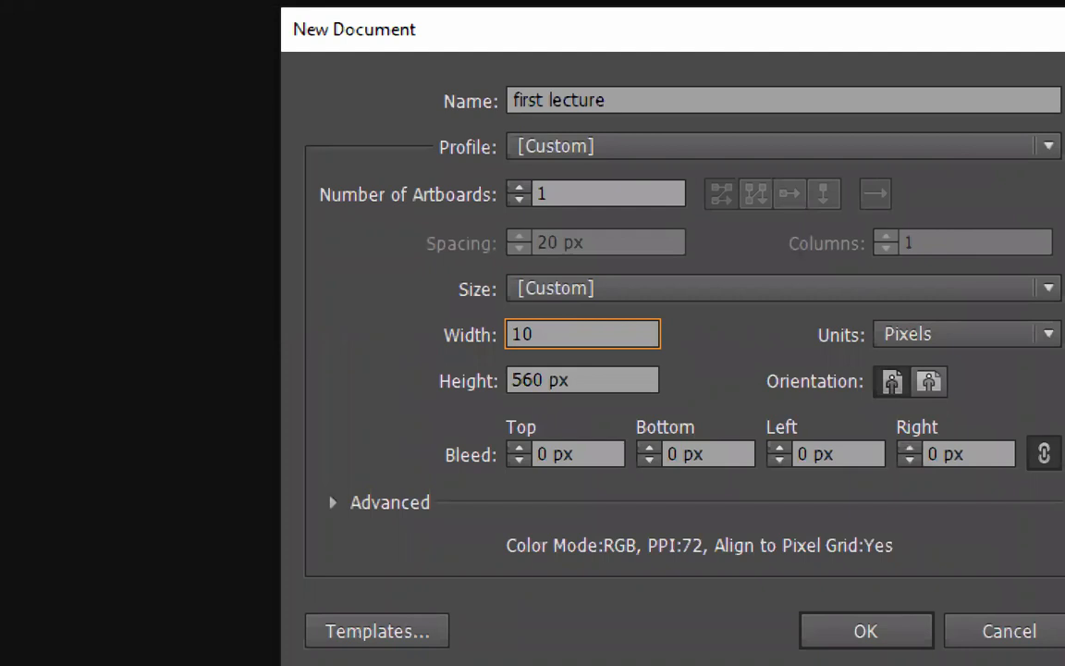
type("80")
key("Tab")
type("1080")
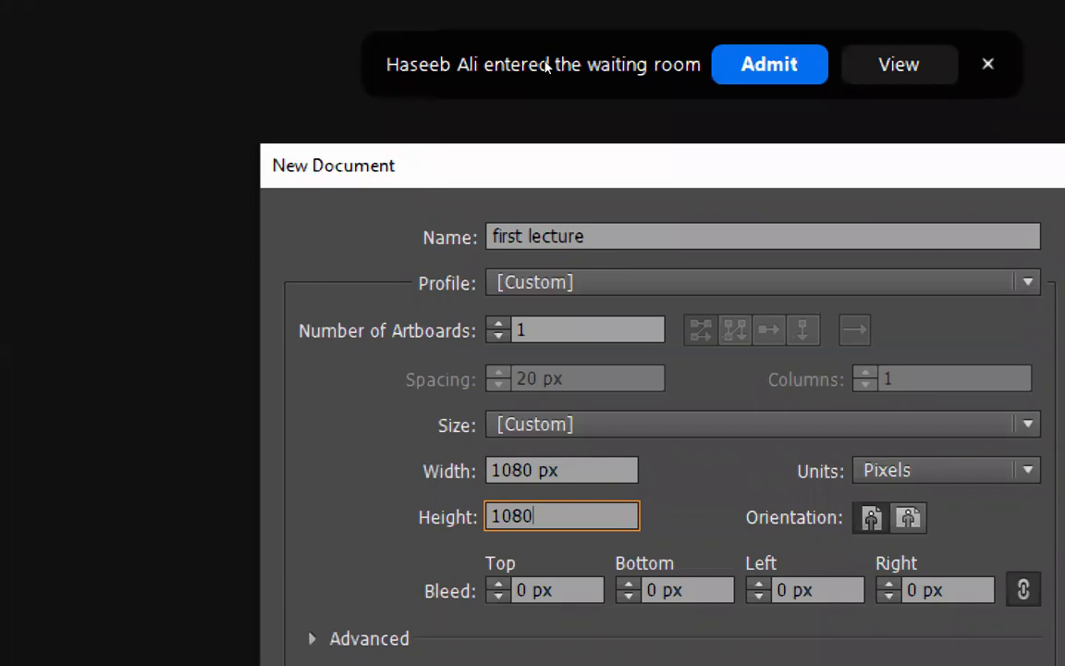
Close the Magnifier to return the screen to its normal scale
left_click(574, 108)
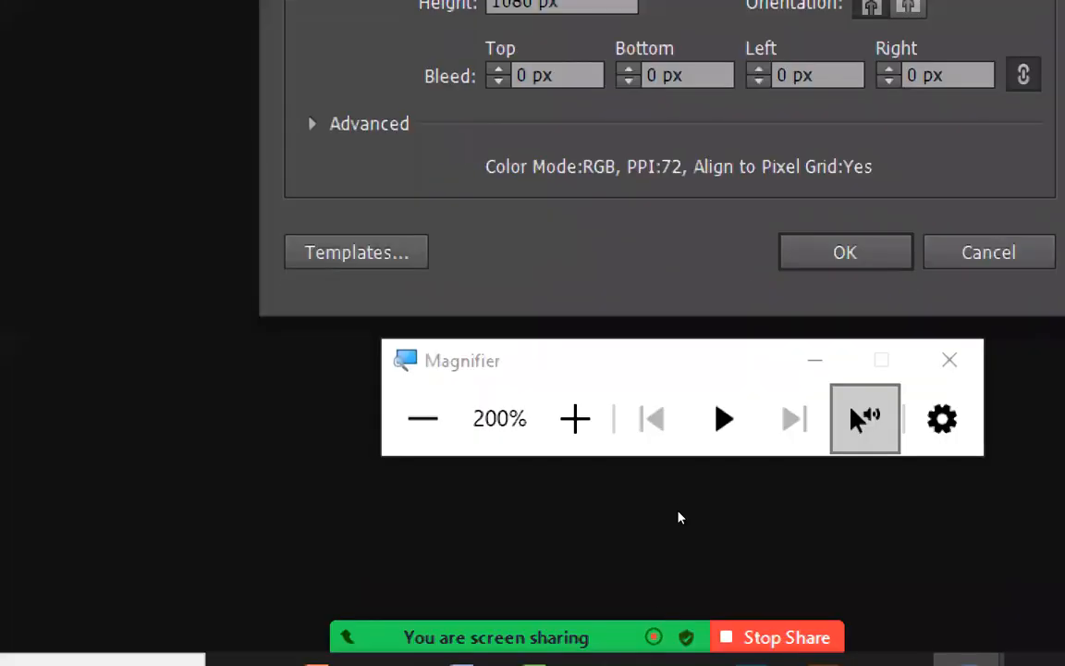
left_click(949, 360)
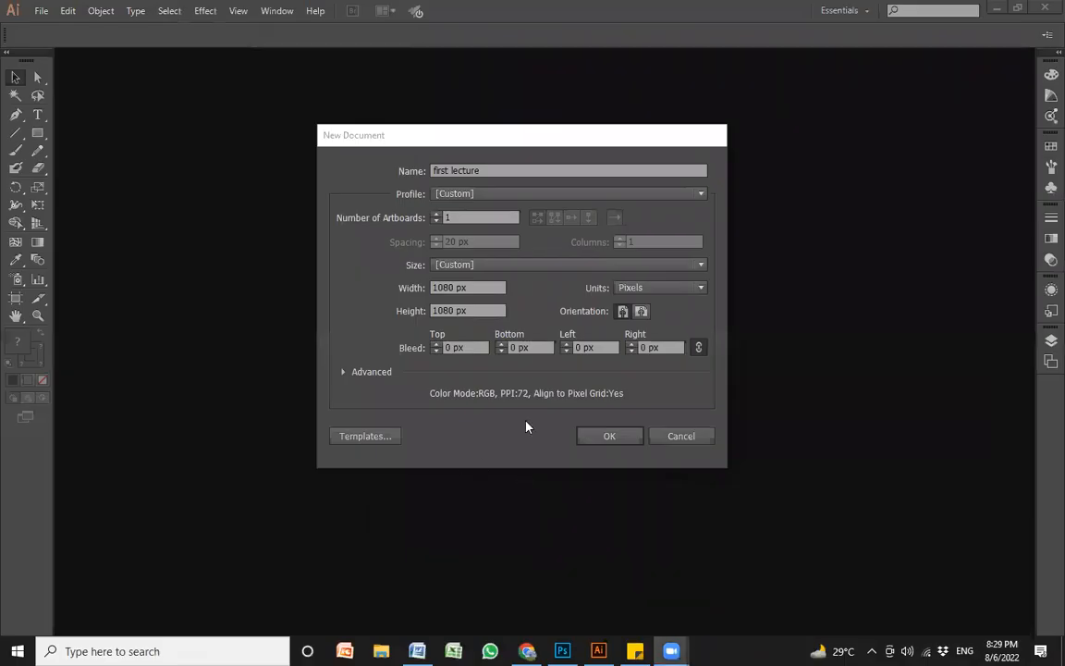
Check the 1080 px width and height and create the "first lecture" document
left_click(520, 135)
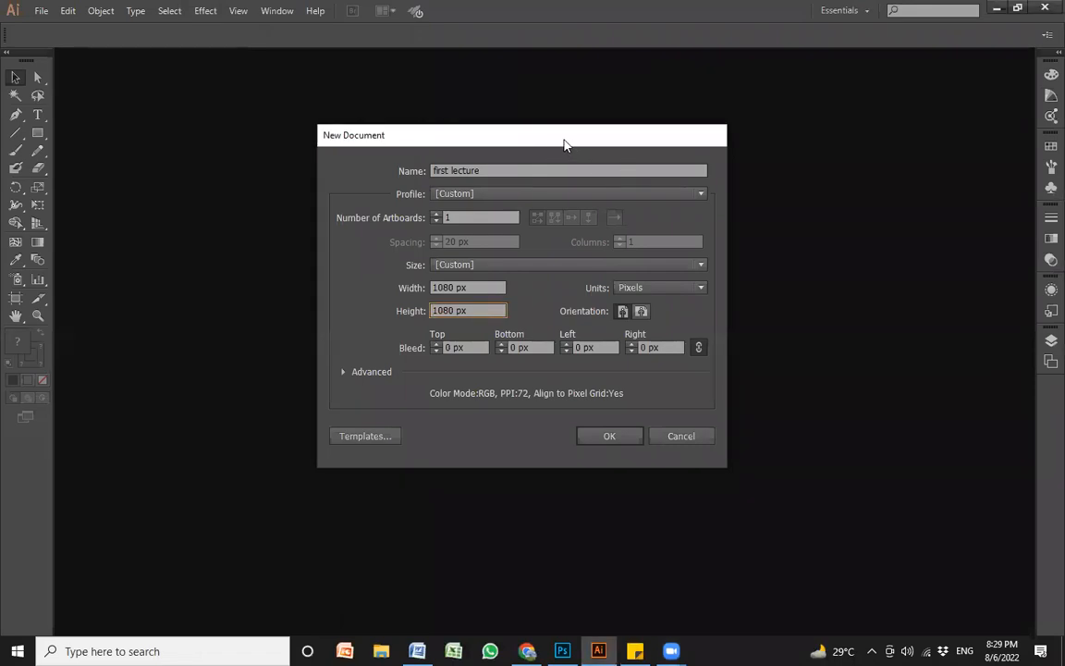
left_click_drag(573, 137, 670, 151)
left_click(531, 302)
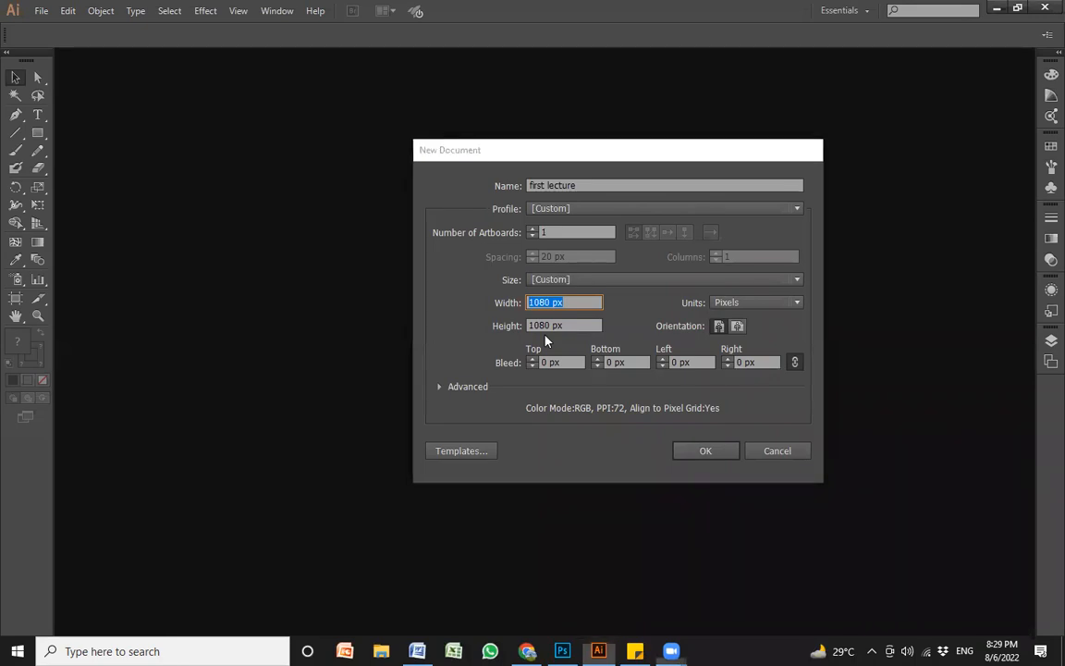
left_click(581, 325)
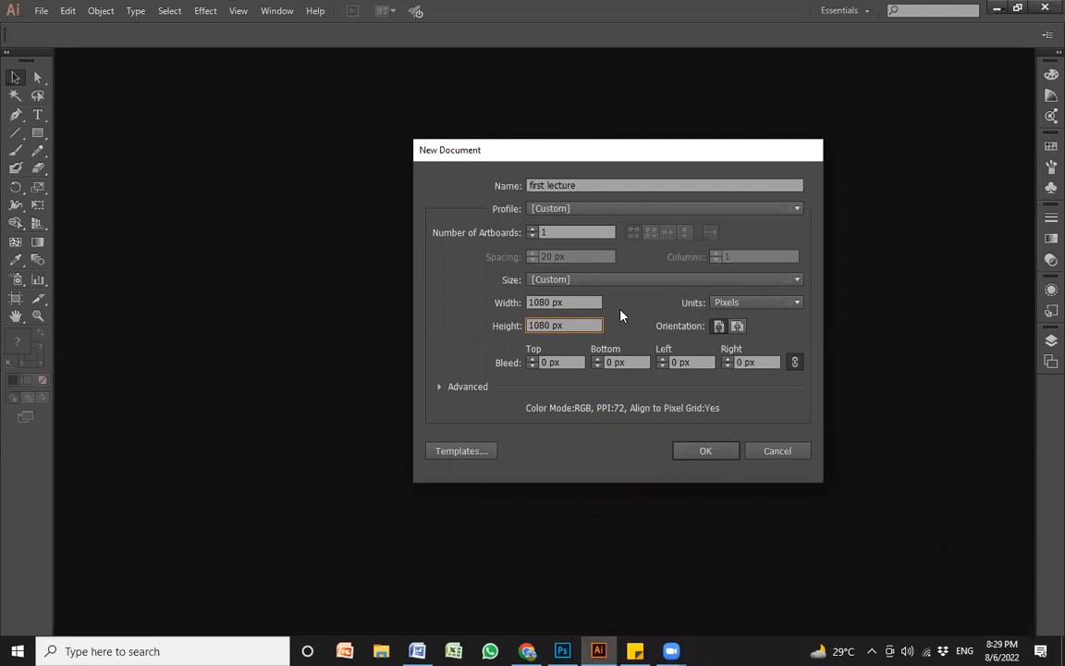
left_click(707, 451)
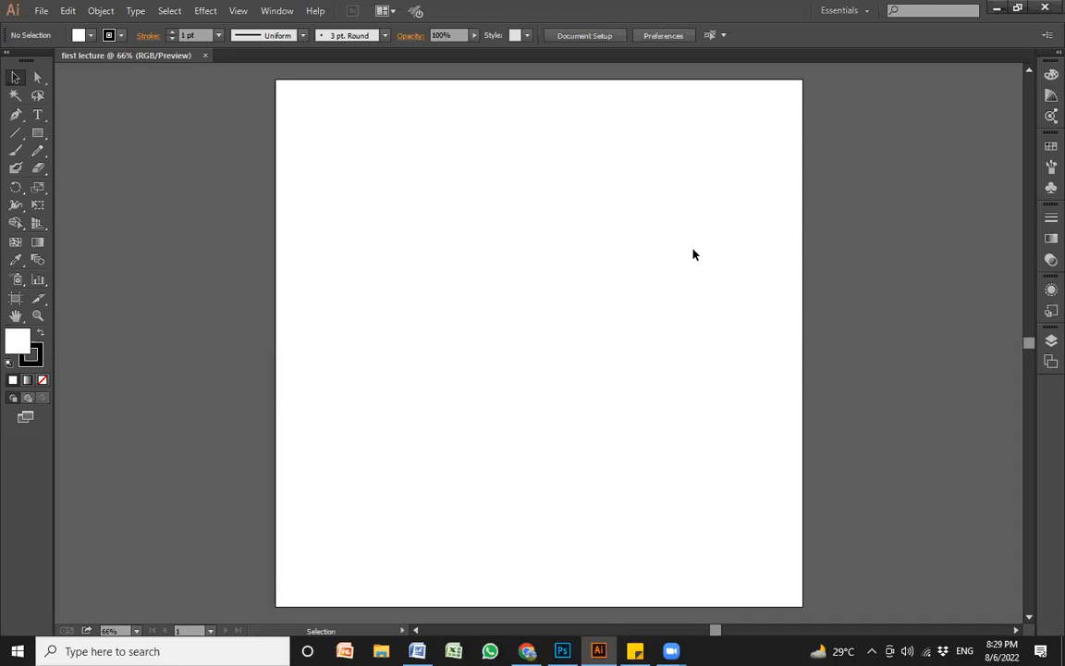
Start another new document, set its number of artboards to 5, and review the advanced colour, raster and preview settings
key("a")
key("ctrl+n")
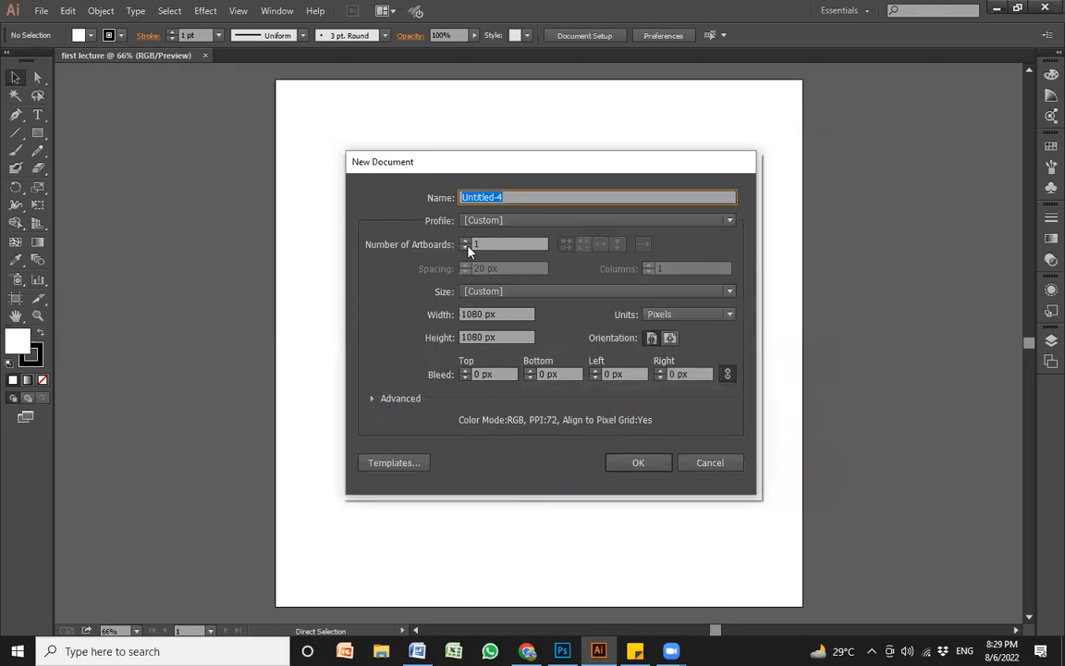
left_click(470, 245)
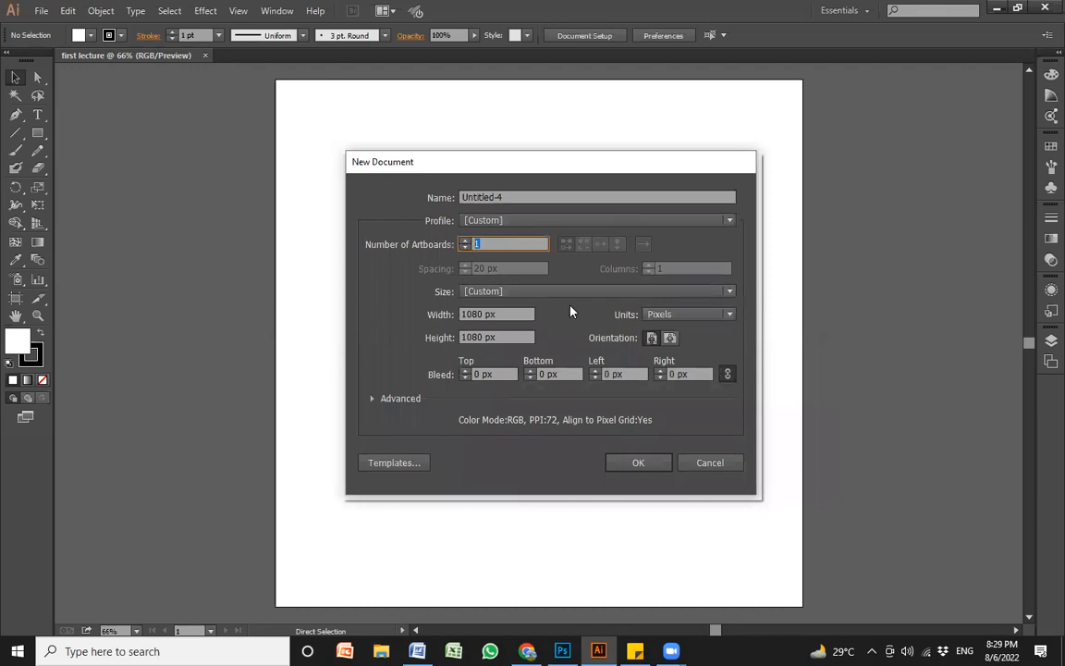
type("5")
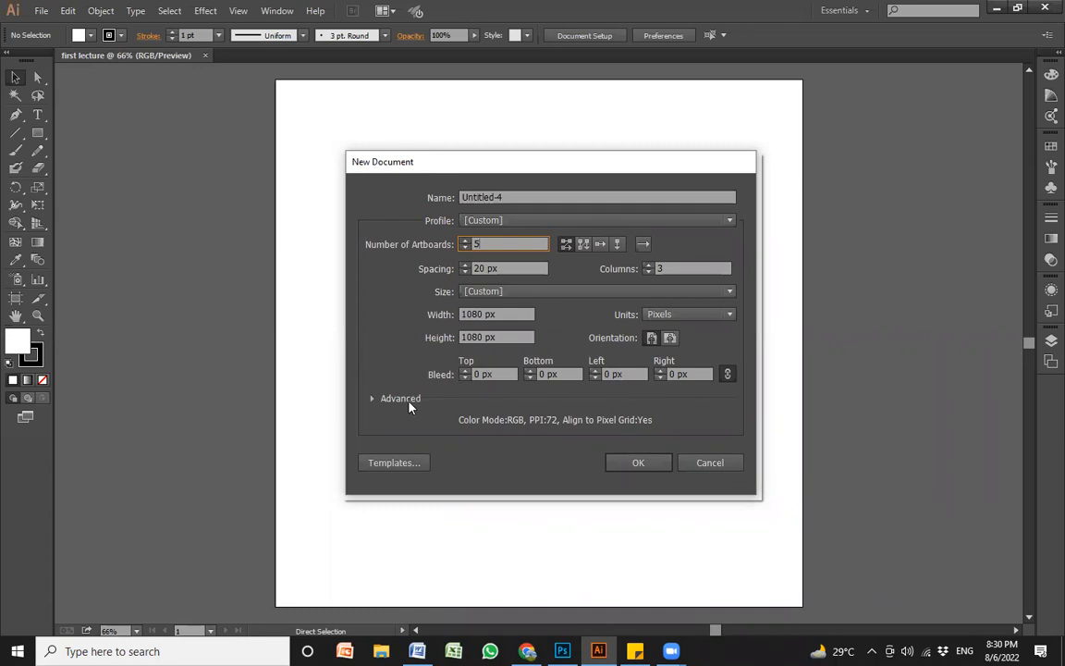
left_click(372, 398)
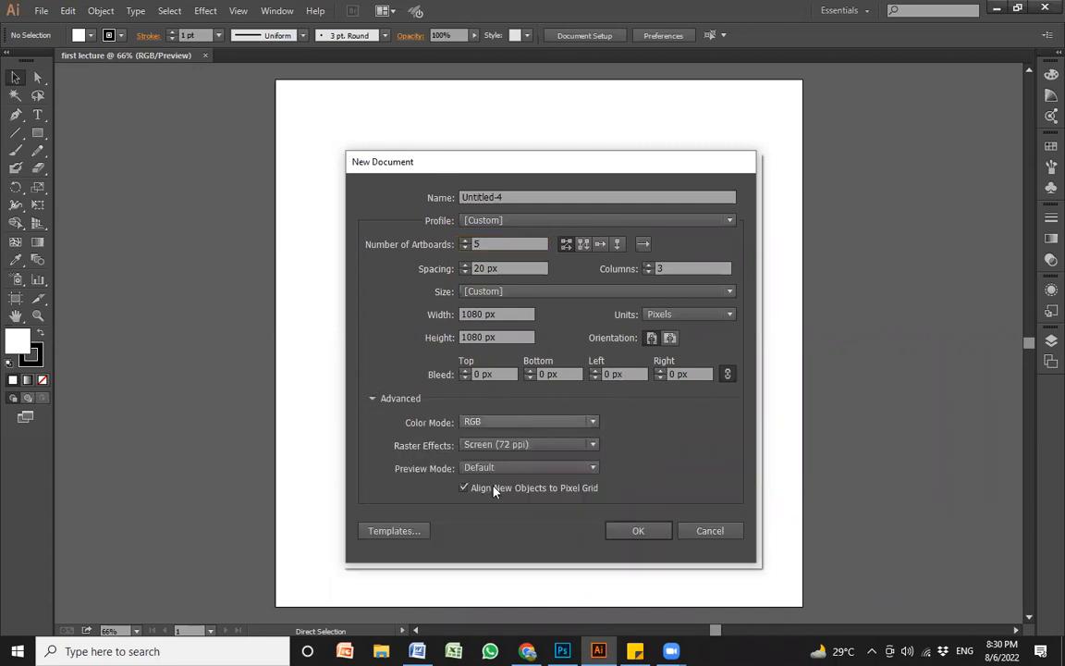
left_click(374, 398)
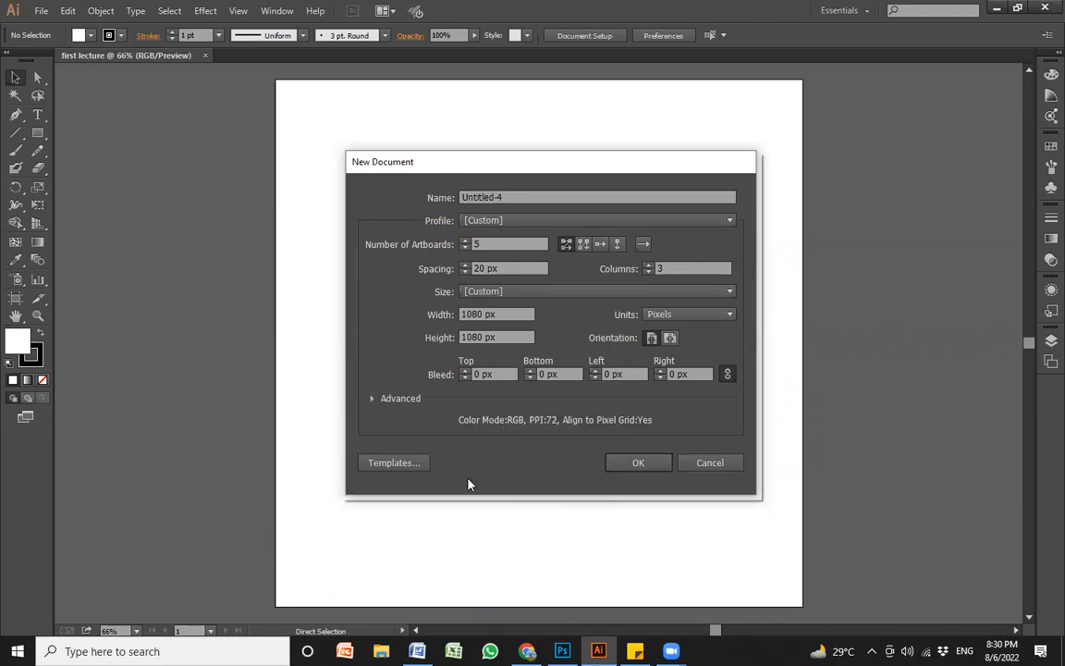
Create a document from the CD Cases.ait blank template, inspect its disc layout up close, and fit the artboard in view
left_click(404, 464)
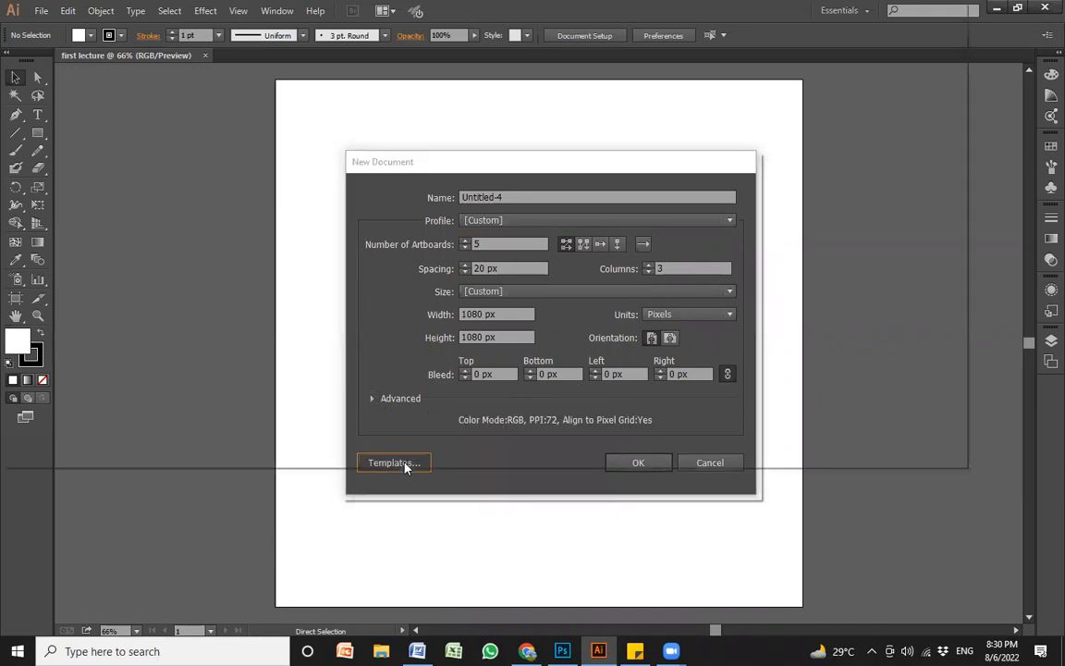
double_click(200, 107)
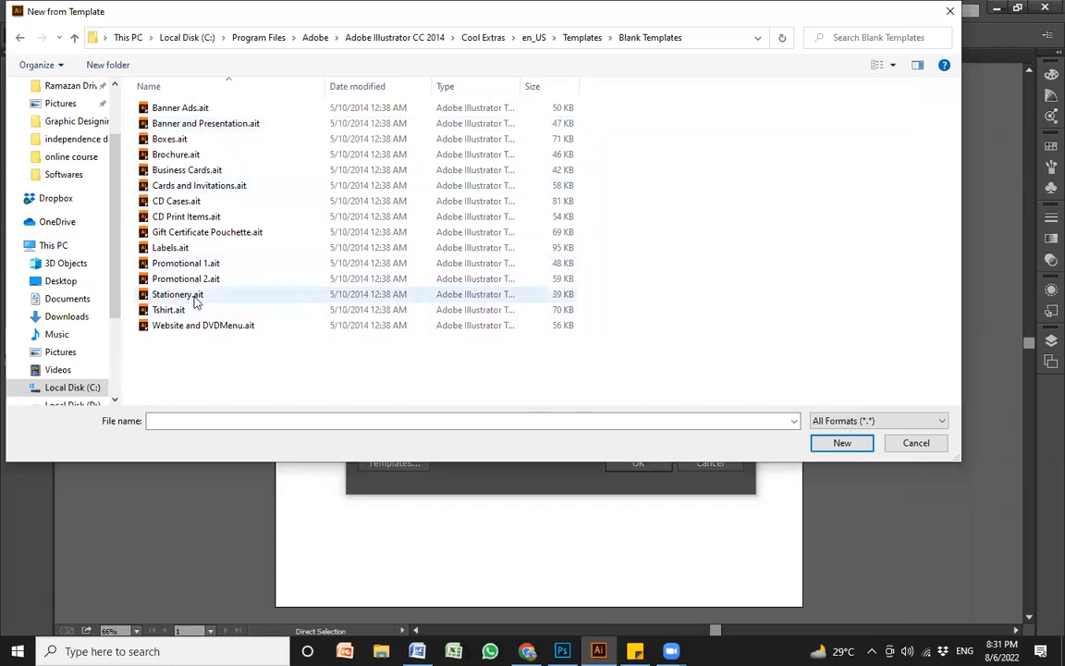
left_click(185, 202)
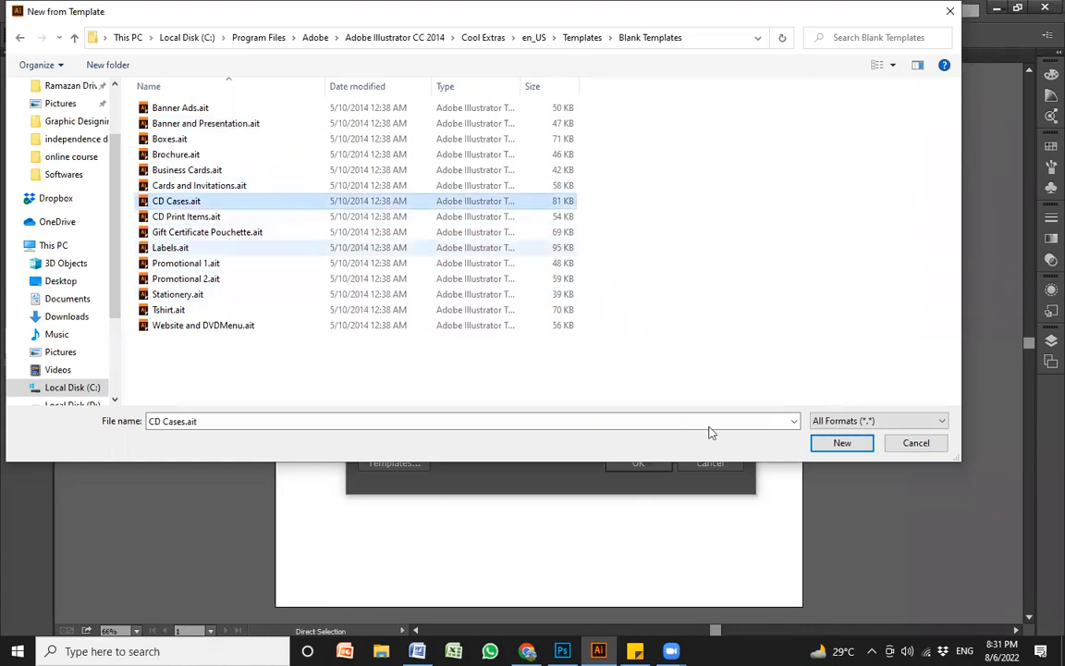
left_click(840, 443)
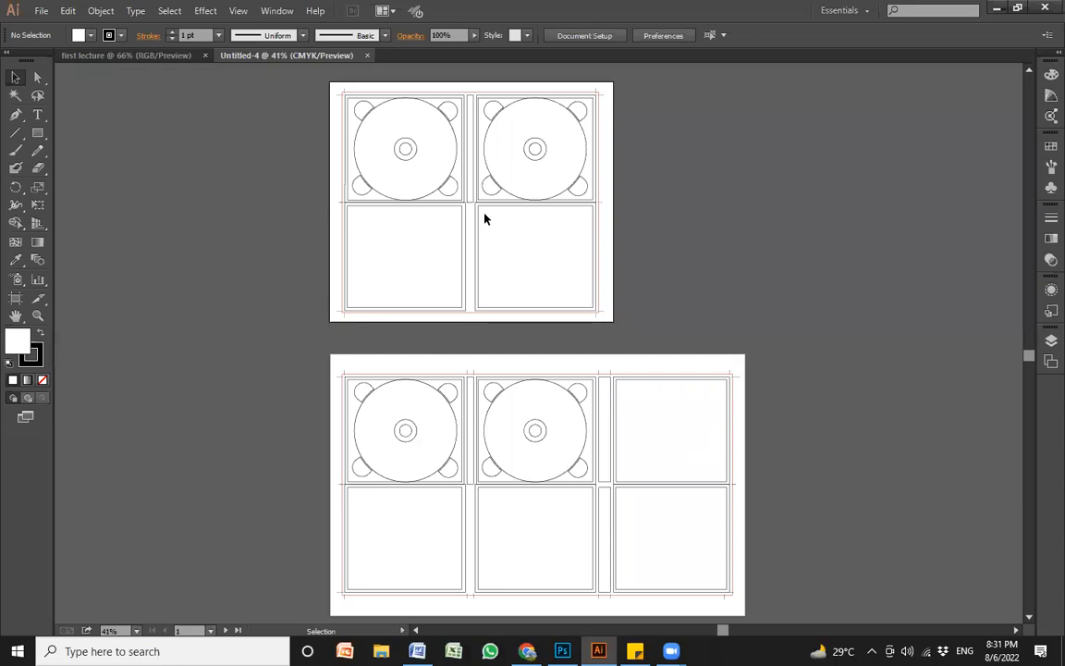
key("z")
left_click_drag(321, 280, 525, 490)
left_click_drag(346, 162, 749, 453)
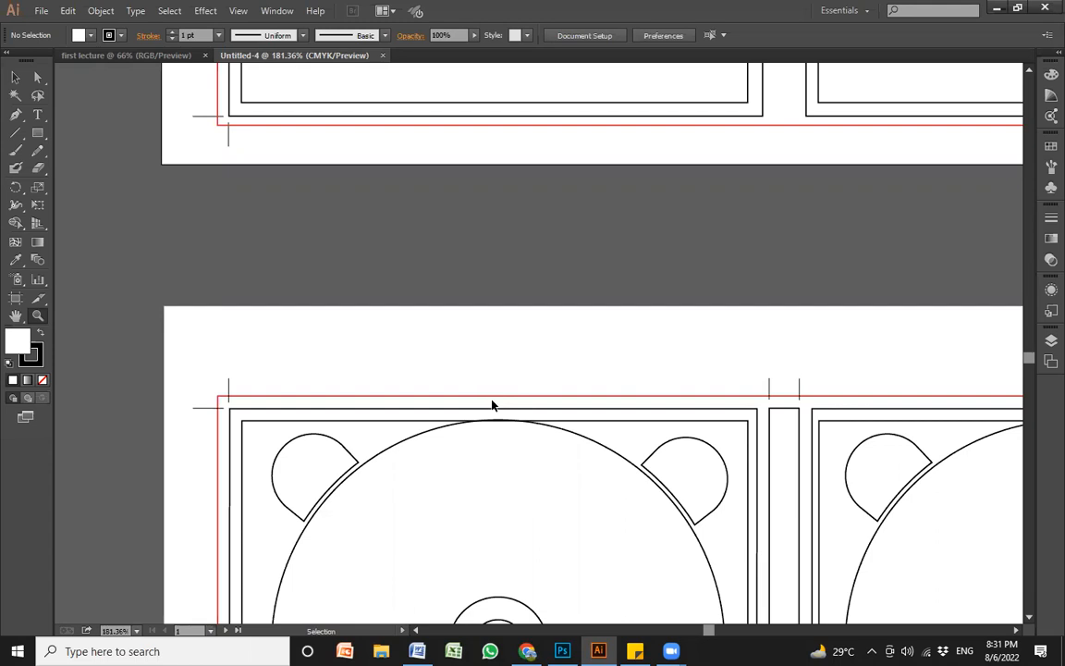
key("ctrl+0")
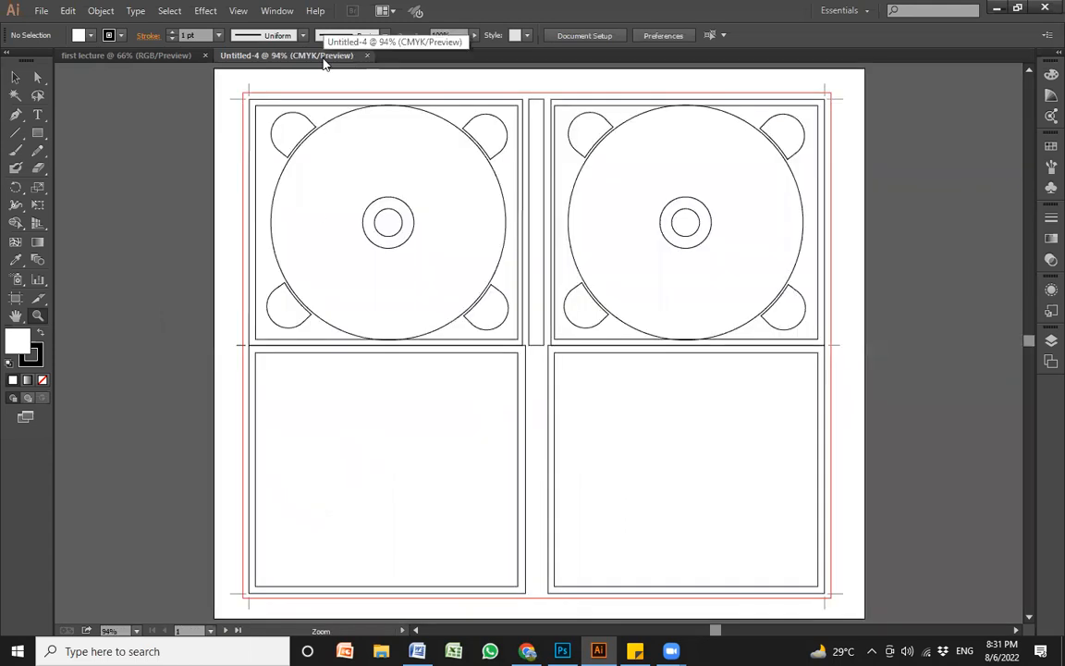
Compare the "first lecture" document with the CD case document, and close the CD case one
left_click(150, 56)
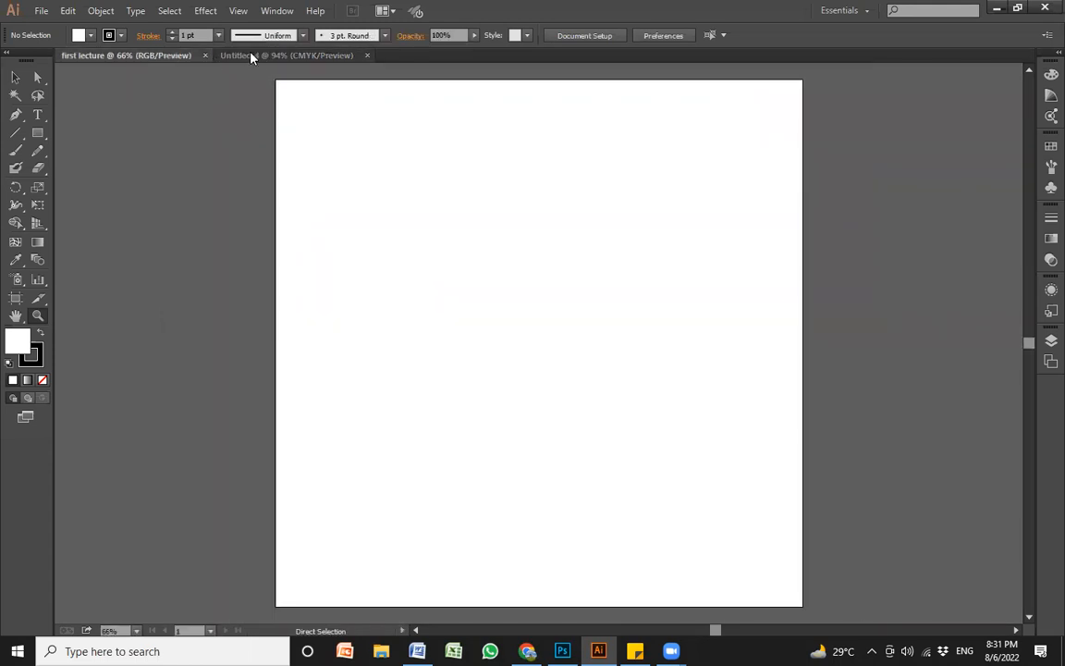
left_click(274, 55)
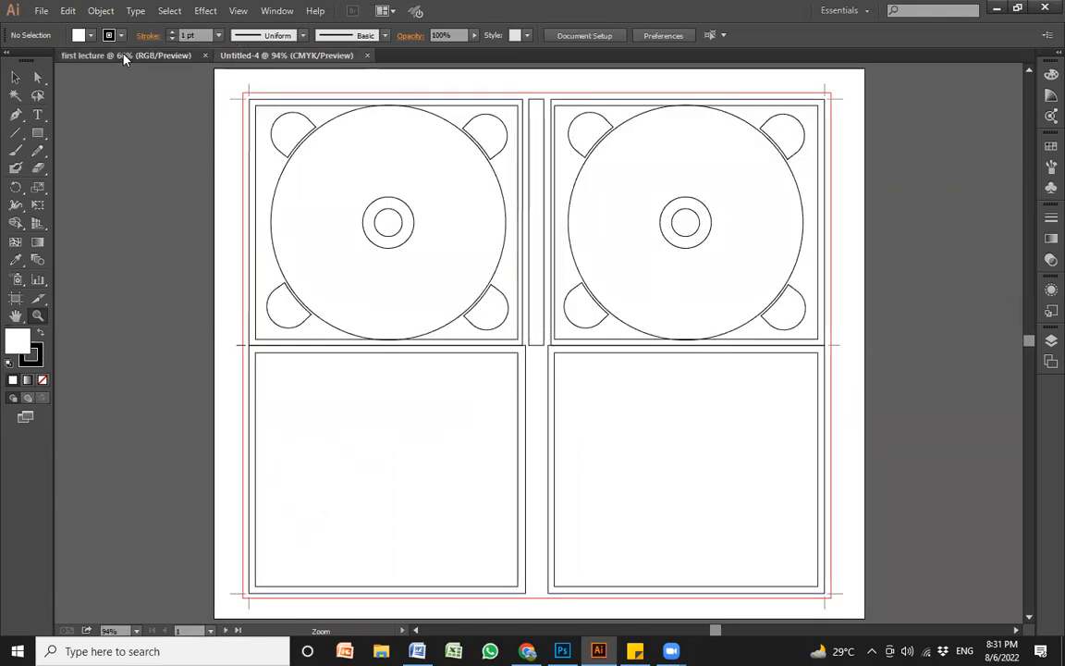
left_click(130, 56)
left_click(280, 56)
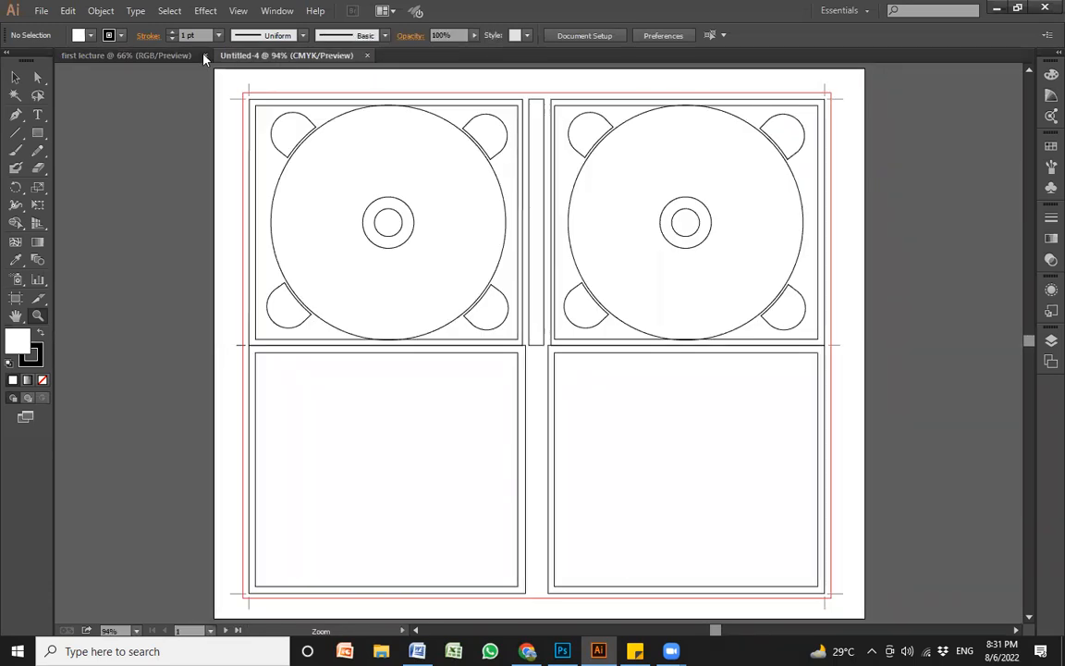
left_click(129, 55)
left_click(342, 55)
left_click(365, 56)
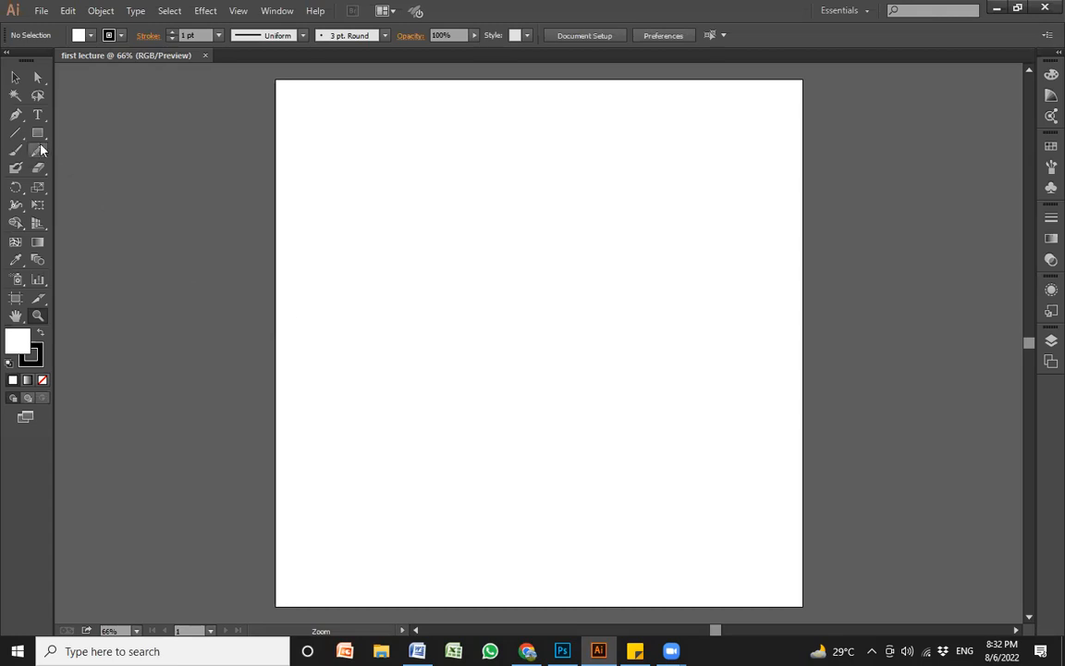
Choose the Rectangle tool and launch the Windows Magnifier to enlarge the tools
mouse_move(37, 136)
left_mouse_down()
mouse_move(108, 138)
mouse_move(51, 120)
mouse_move(37, 136)
left_mouse_up()
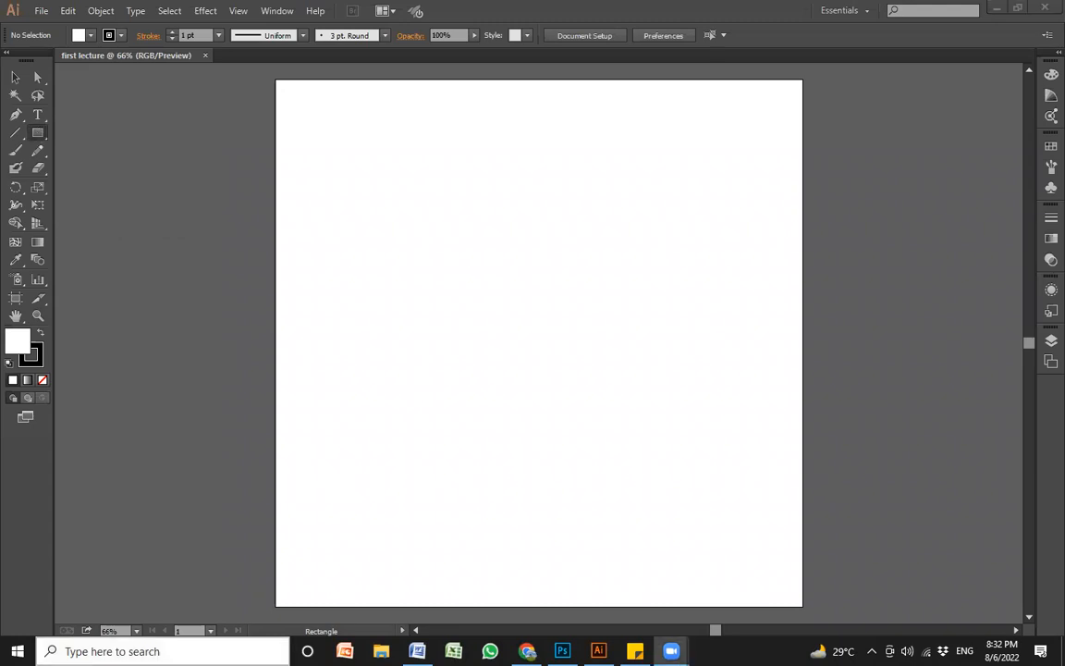
left_click(162, 651)
type("mag")
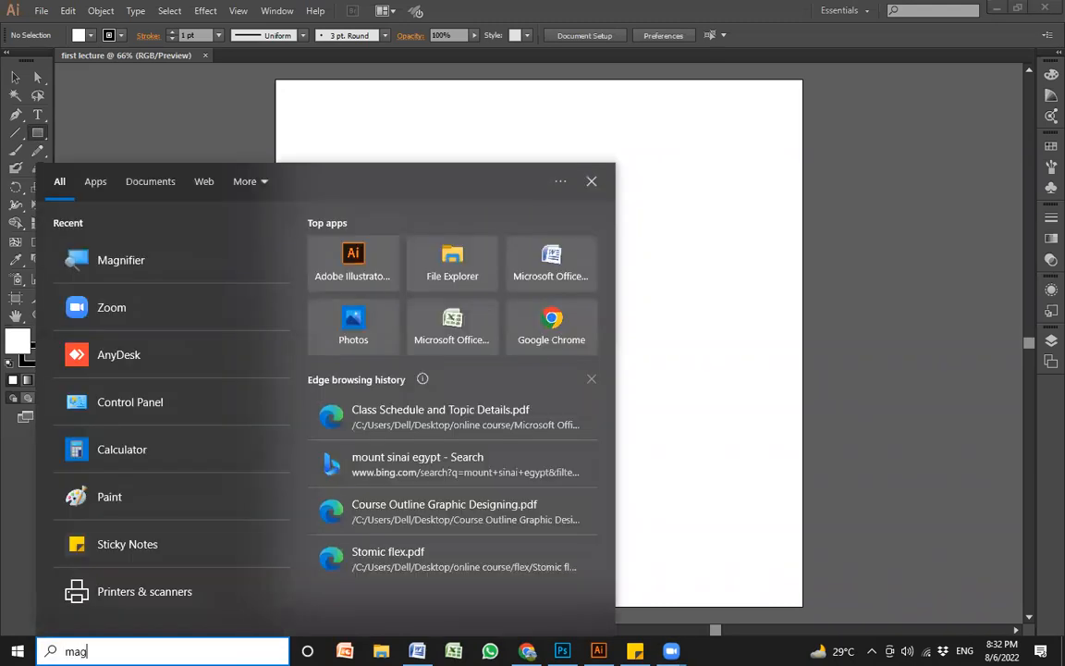
left_click(128, 226)
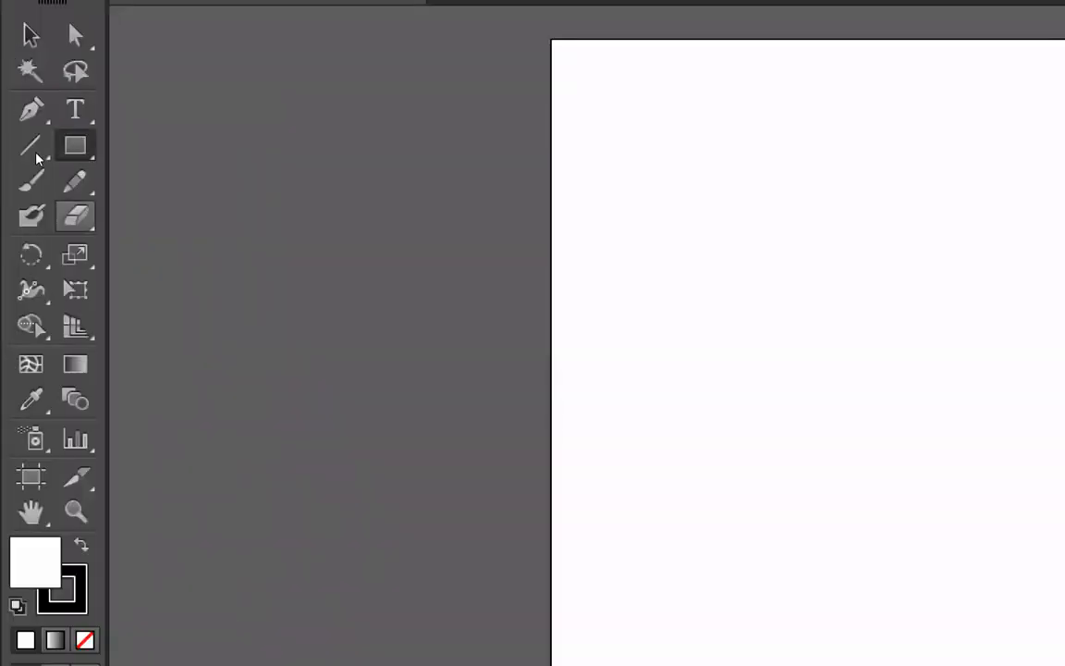
Review the shape tools grouped with the Rectangle tool, keep the Rectangle tool, and close the Magnifier
left_click(75, 145)
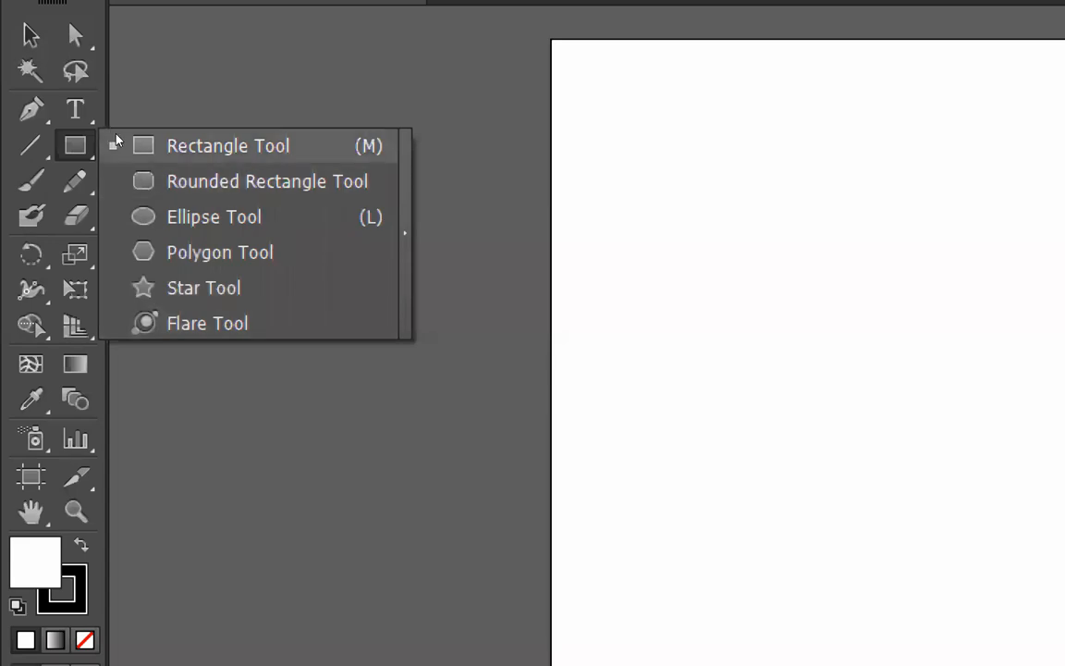
left_click(190, 138)
left_click(112, 143)
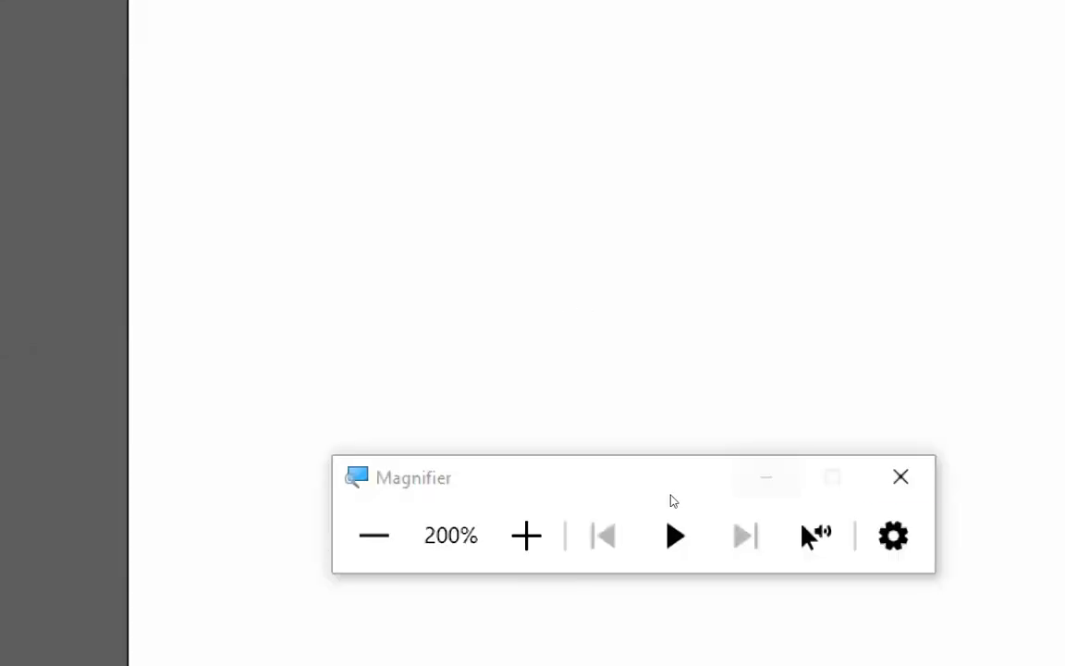
left_click(900, 476)
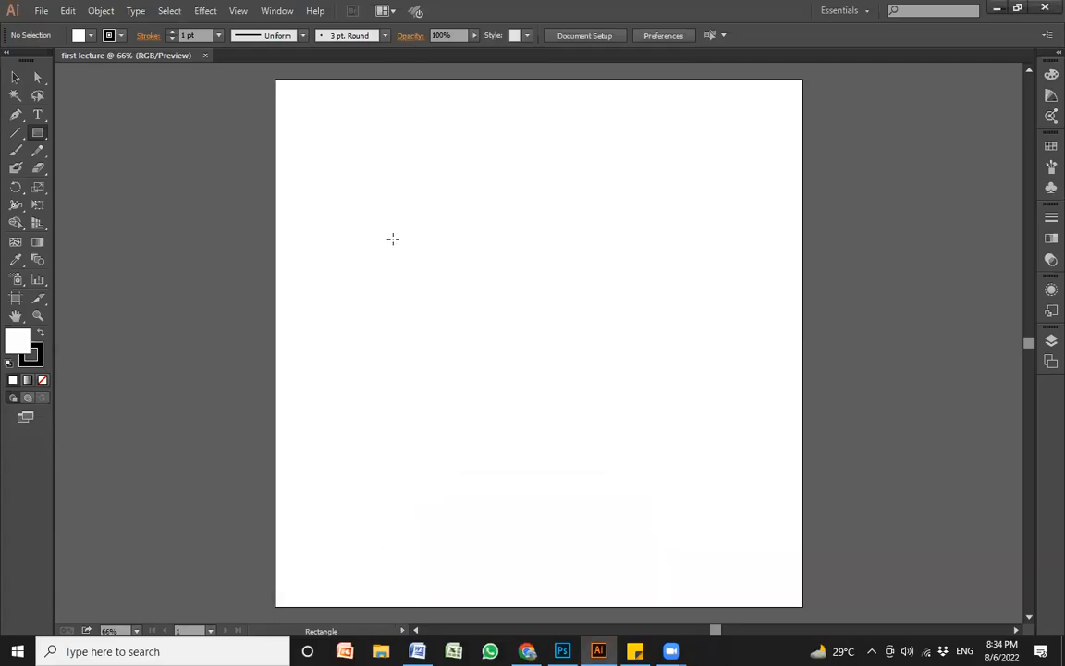
Draw fifteen practice rectangles of varied sizes across and over the edge of the artboard, and delete them all
left_click_drag(377, 188, 532, 306)
left_click_drag(349, 350, 496, 446)
left_click_drag(605, 251, 722, 414)
left_click_drag(563, 496, 678, 546)
left_click_drag(356, 539, 496, 474)
left_click_drag(565, 460, 600, 331)
left_click_drag(516, 402, 538, 285)
left_click_drag(567, 169, 754, 285)
left_click_drag(437, 129, 505, 188)
left_click_drag(247, 150, 423, 274)
left_click_drag(241, 320, 401, 445)
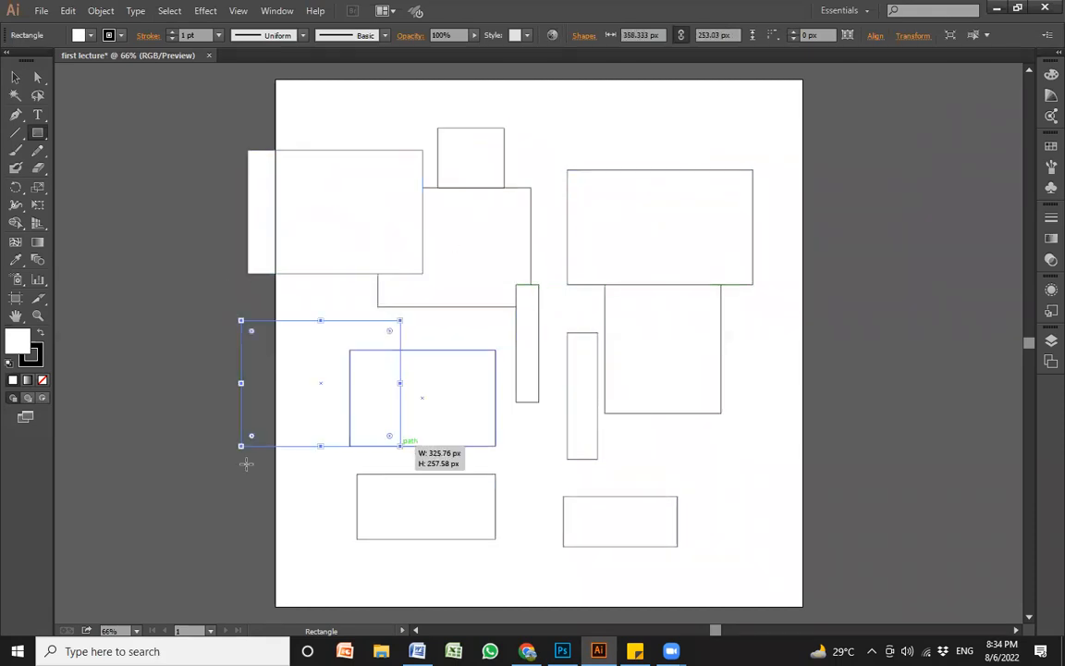
left_click_drag(253, 473, 463, 546)
left_click_drag(275, 557, 438, 586)
left_click_drag(708, 579, 551, 409)
left_click_drag(720, 474, 795, 353)
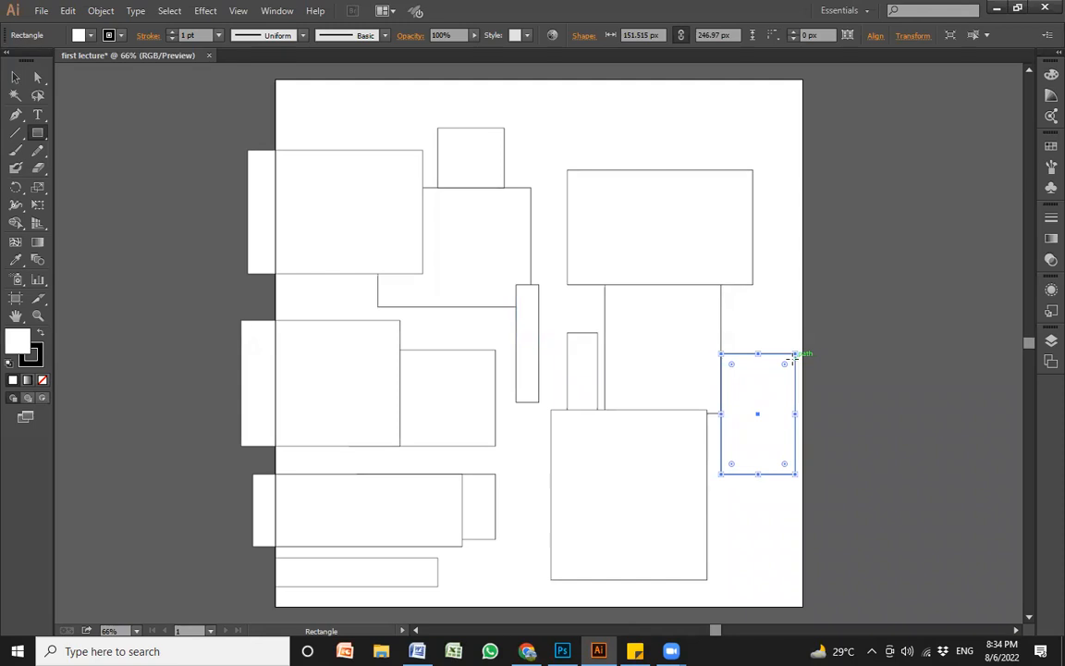
key("ctrl+a")
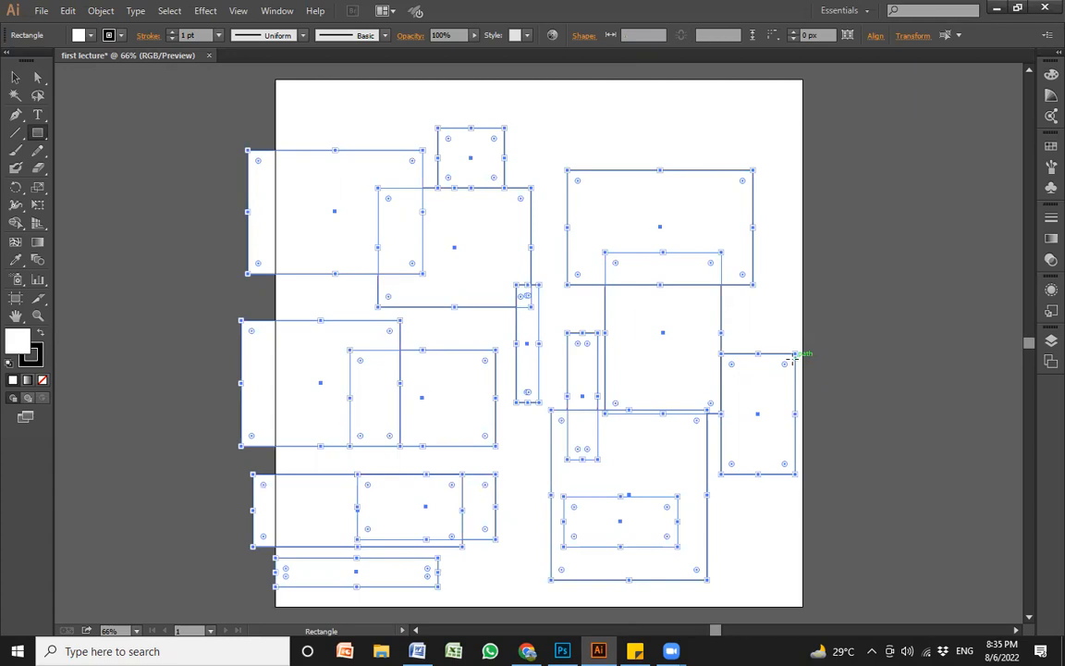
key("Delete")
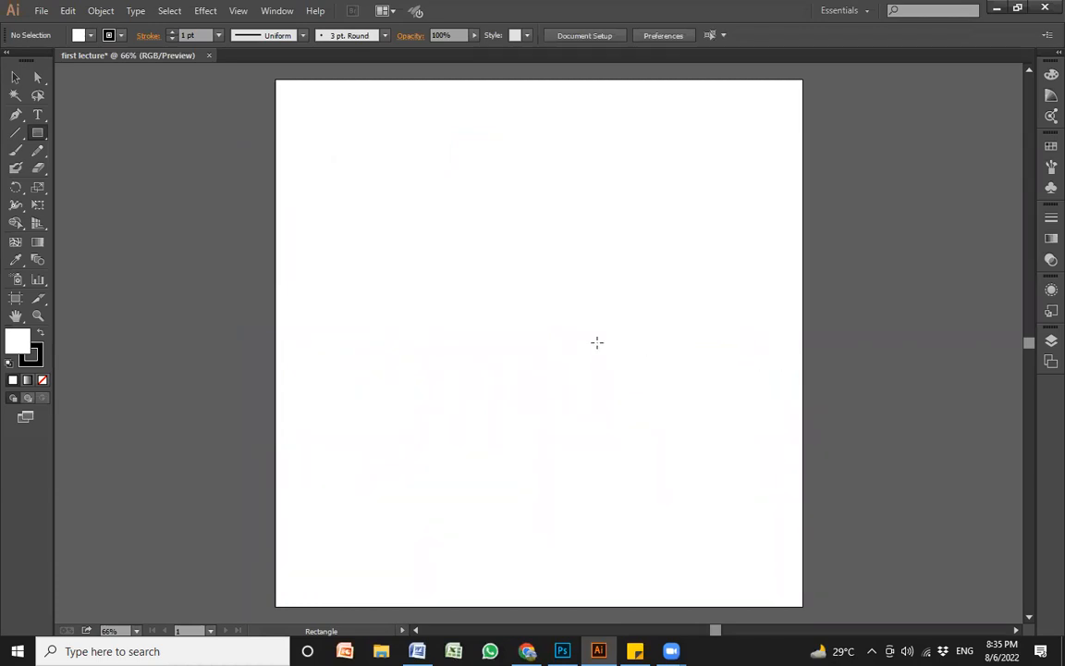
Look through the fill and stroke colour swatches without changing either colour
left_click(89, 37)
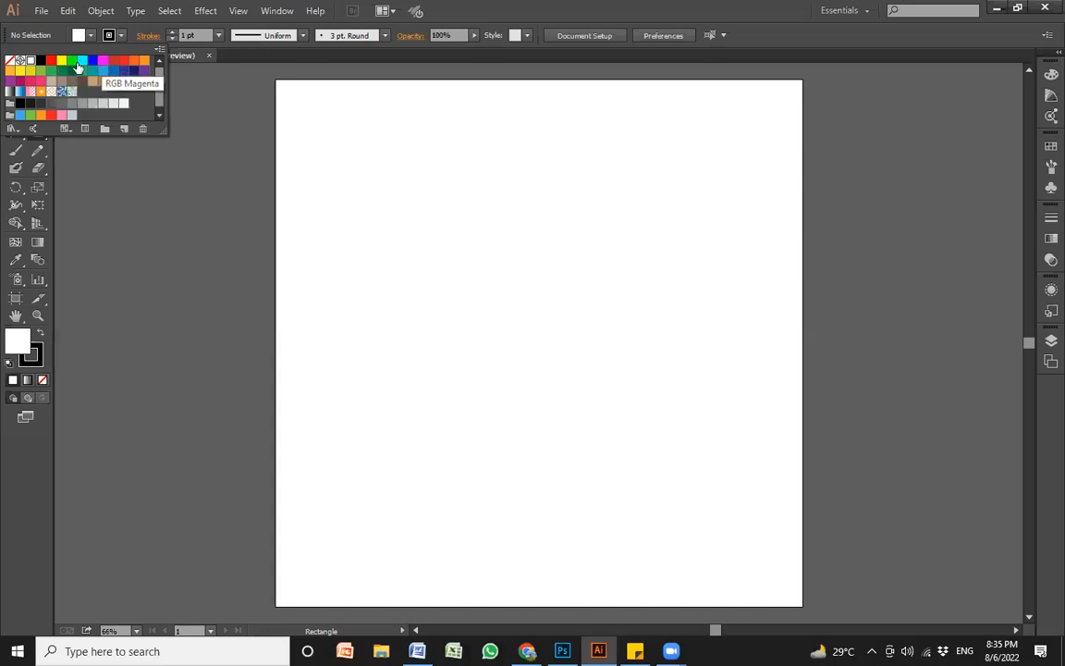
left_click(108, 36)
left_click(118, 35)
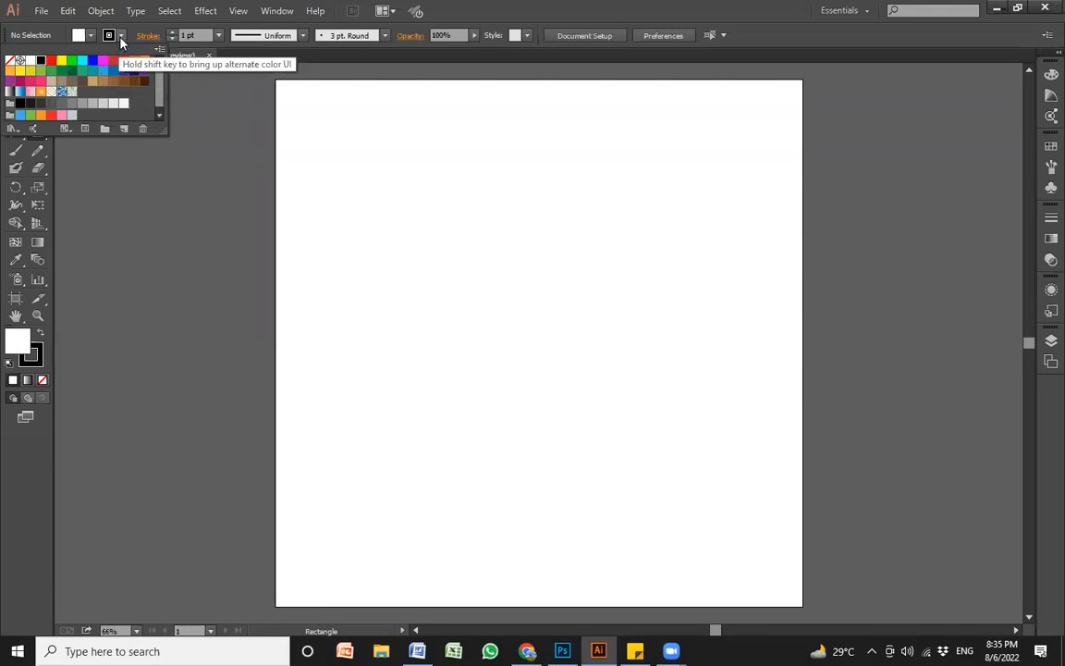
left_click(120, 38)
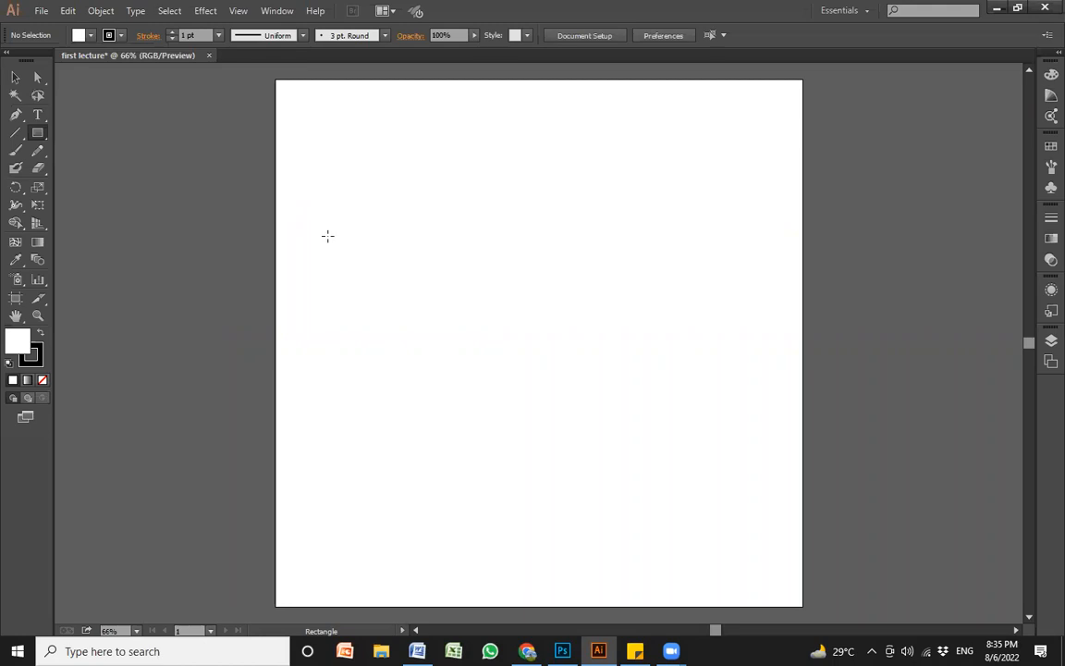
Draw a square about 705 px per side near the artboard's centre and select it with the Selection tool
left_click_drag(376, 192, 718, 478)
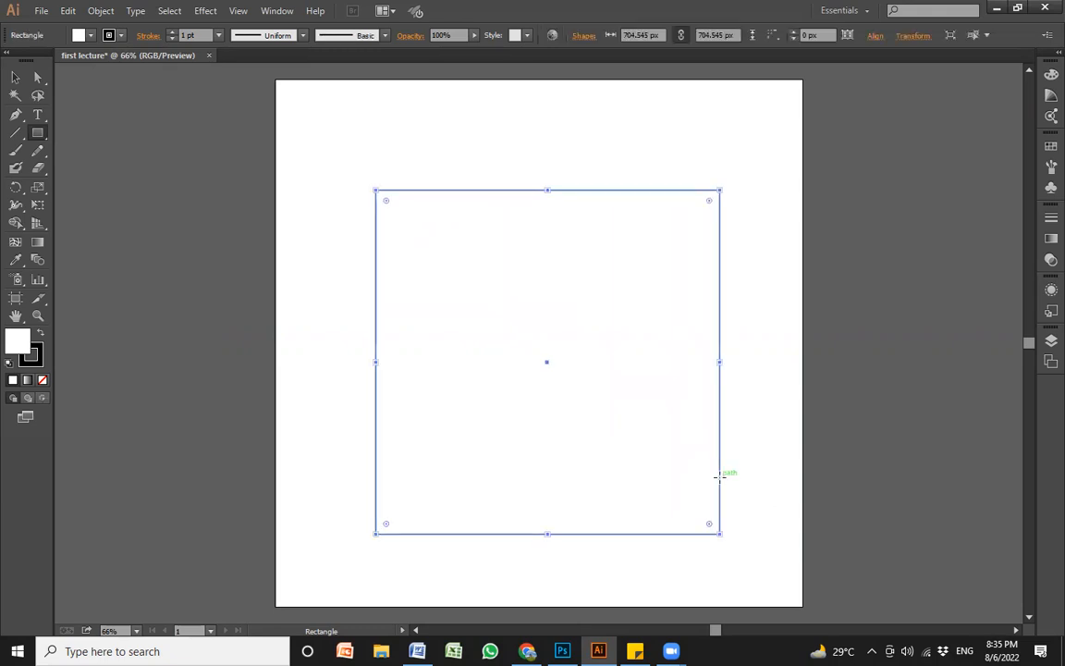
key("v")
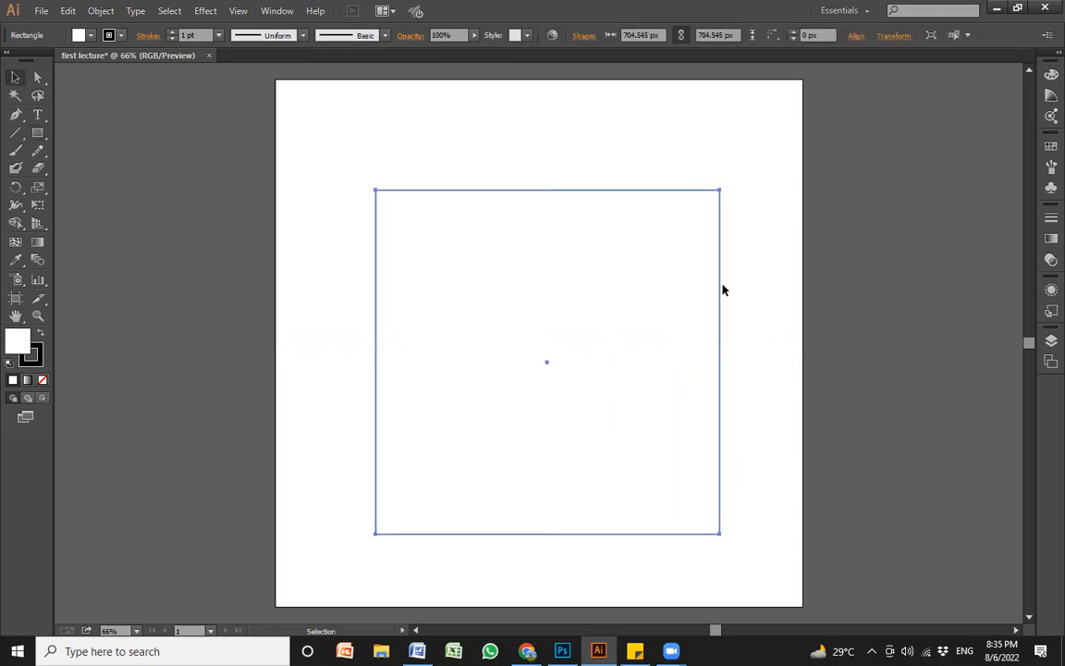
left_click(723, 288)
left_click(532, 192)
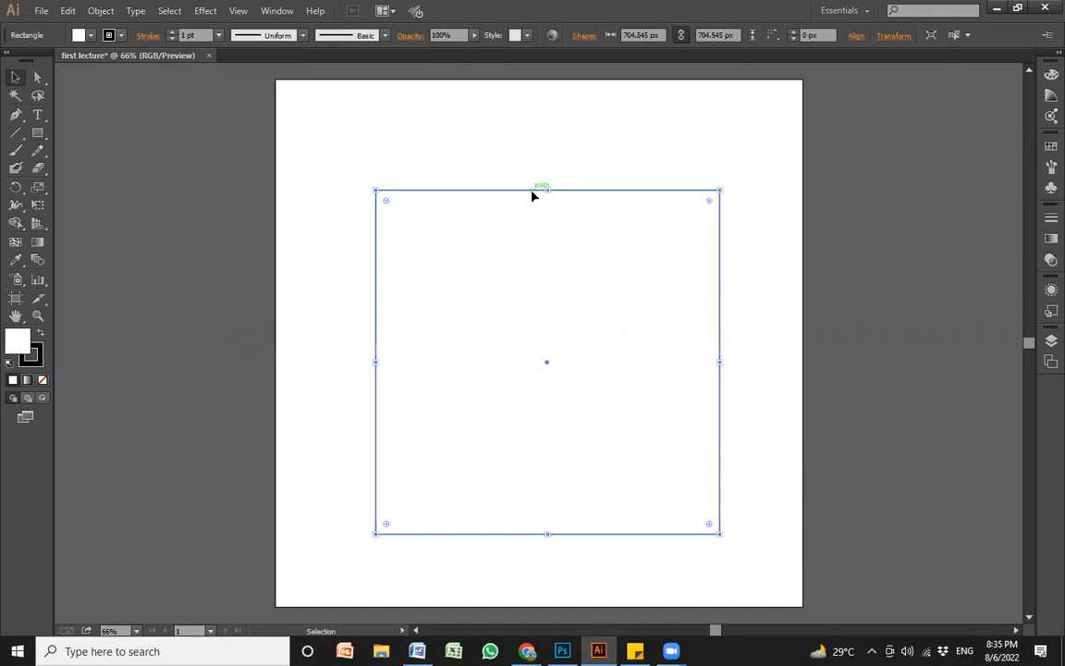
Delete the existing square and draw a new one about 676 px per side in the upper middle of the artboard
key("Delete")
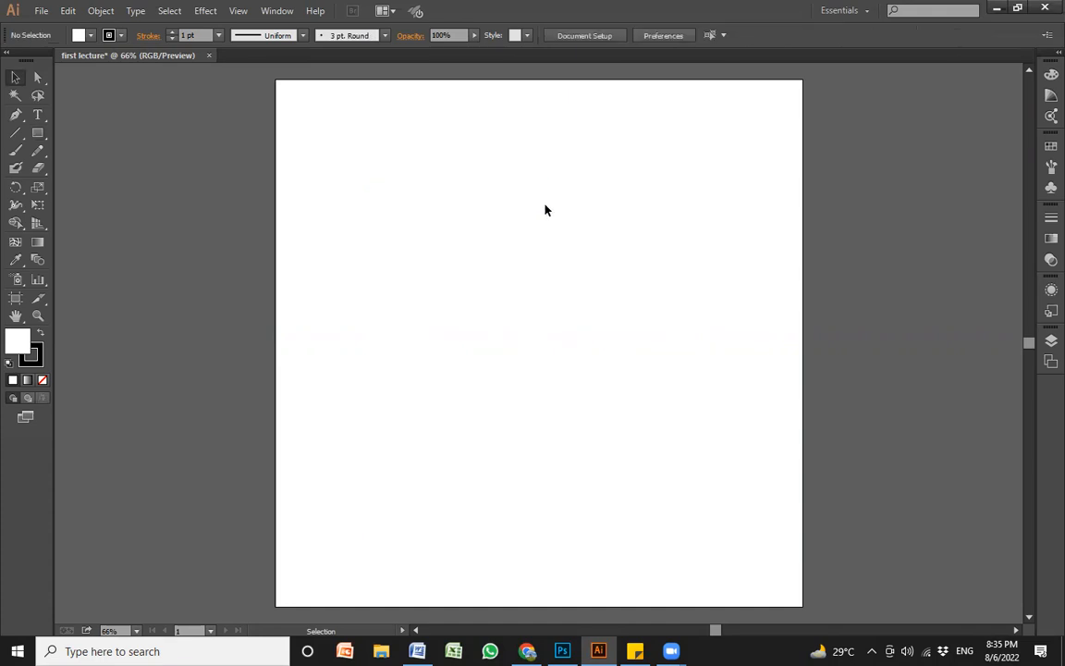
key("m")
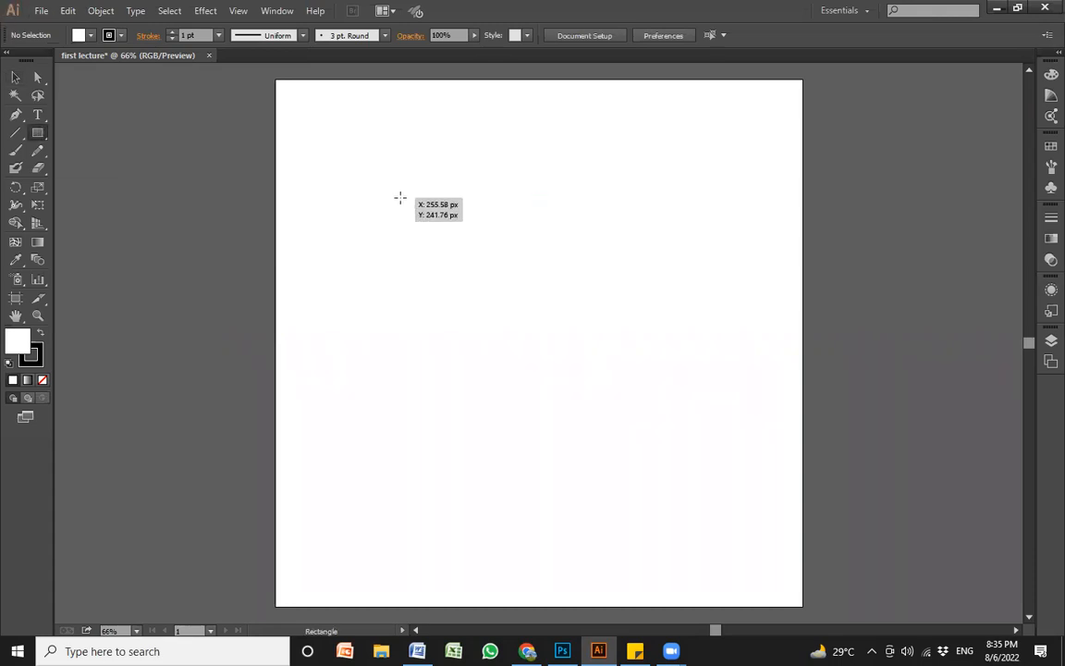
left_click_drag(359, 157, 689, 485)
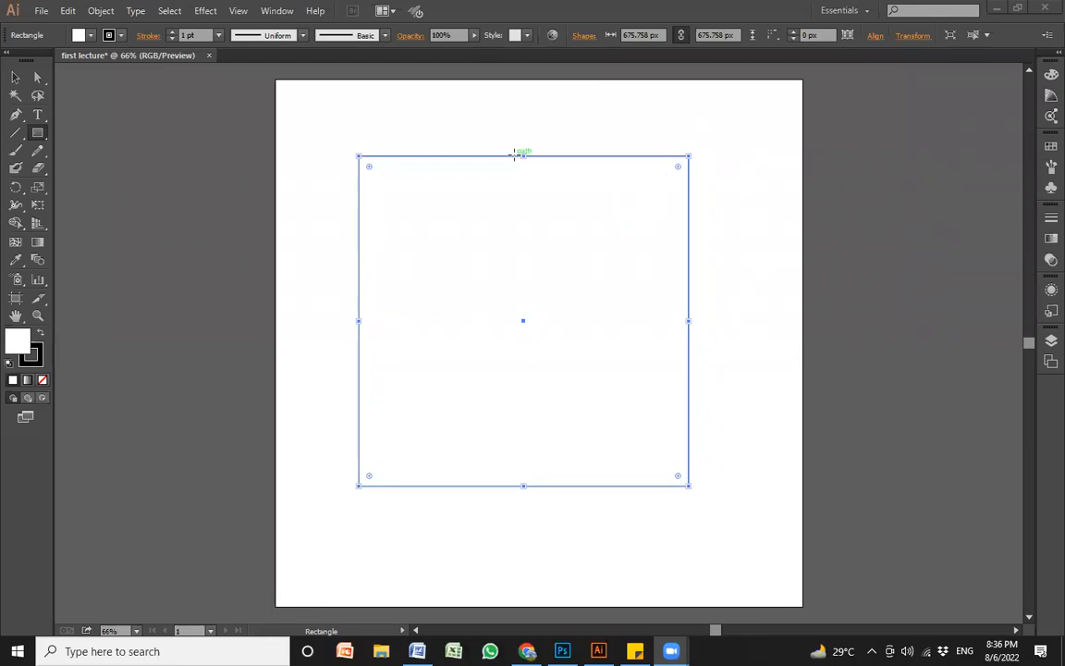
Compare the Selection and Direct Selection tools, move the square to the artboard's centre with the Selection tool, and deselect it
left_click(13, 81)
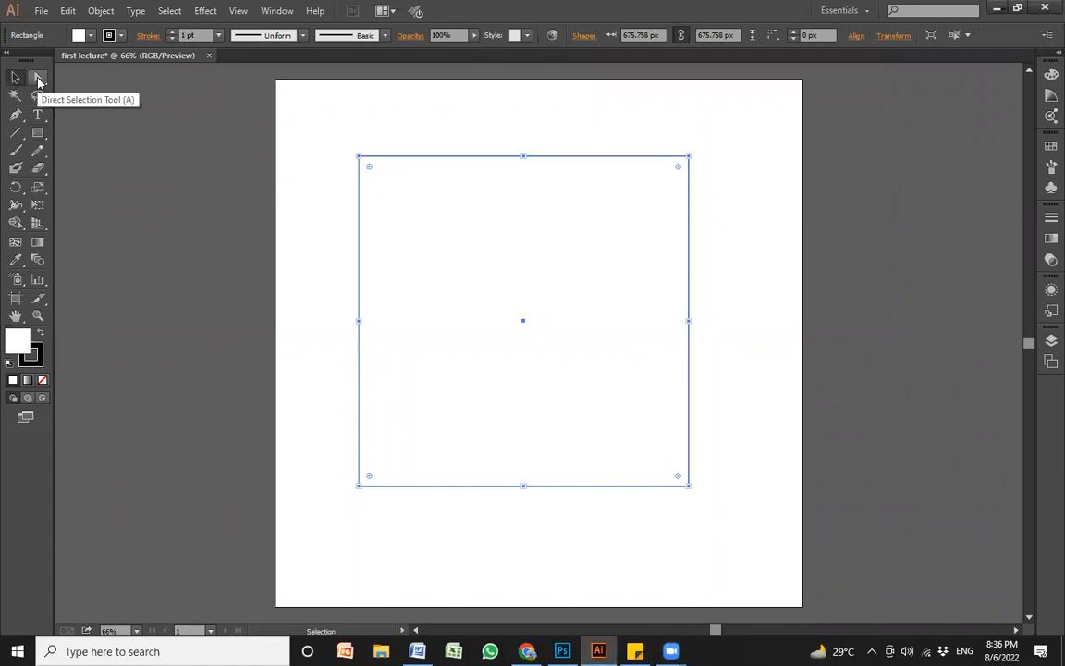
left_click(36, 82)
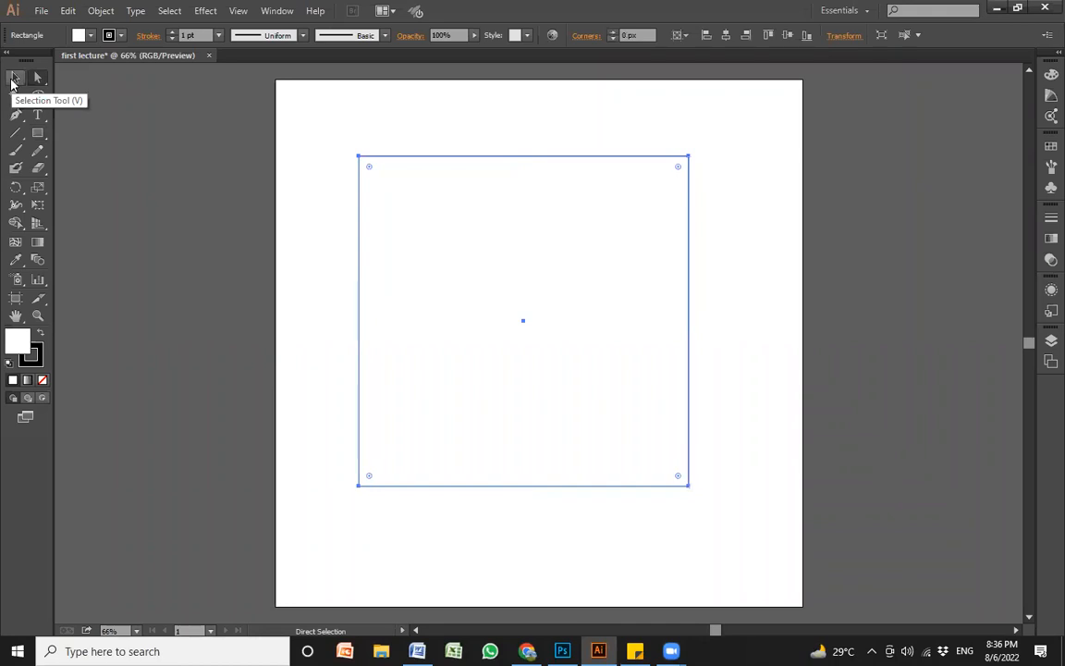
left_click(13, 80)
left_click_drag(309, 135, 712, 401)
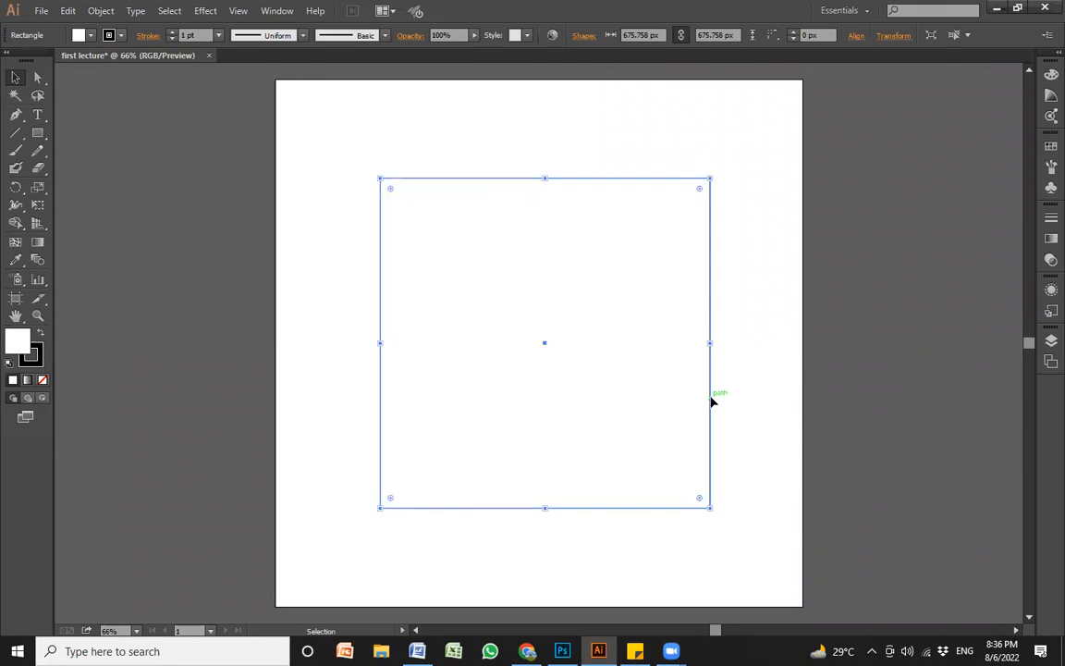
left_click(293, 264)
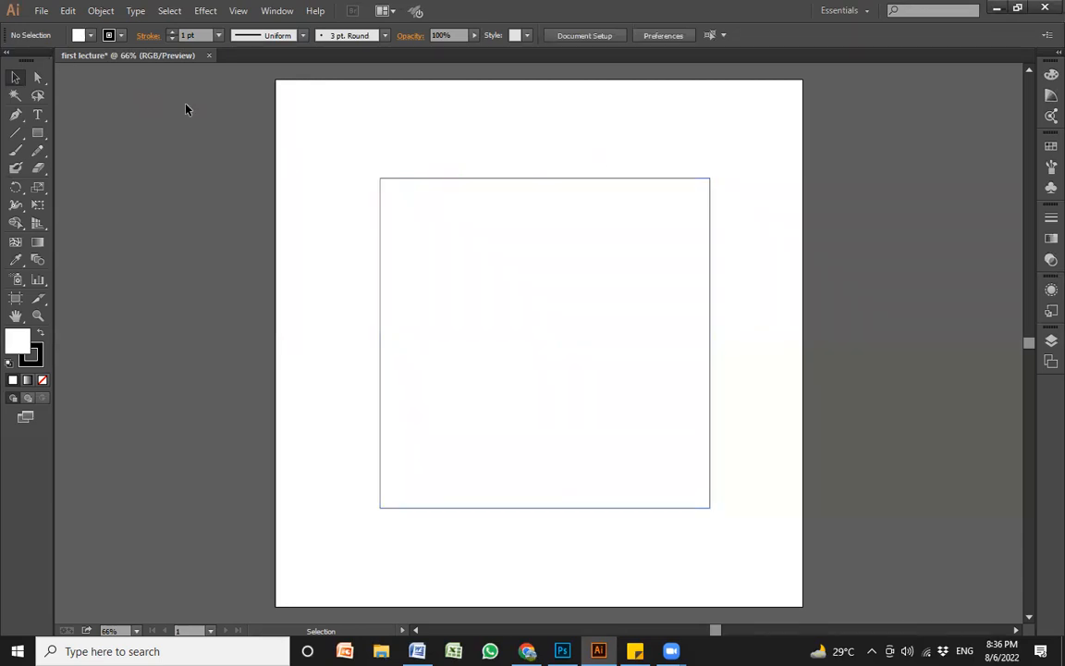
Move the white-filled square around the artboard and past its edges, leaving it on the empty canvas left of the artboard
left_click_drag(477, 178, 426, 123)
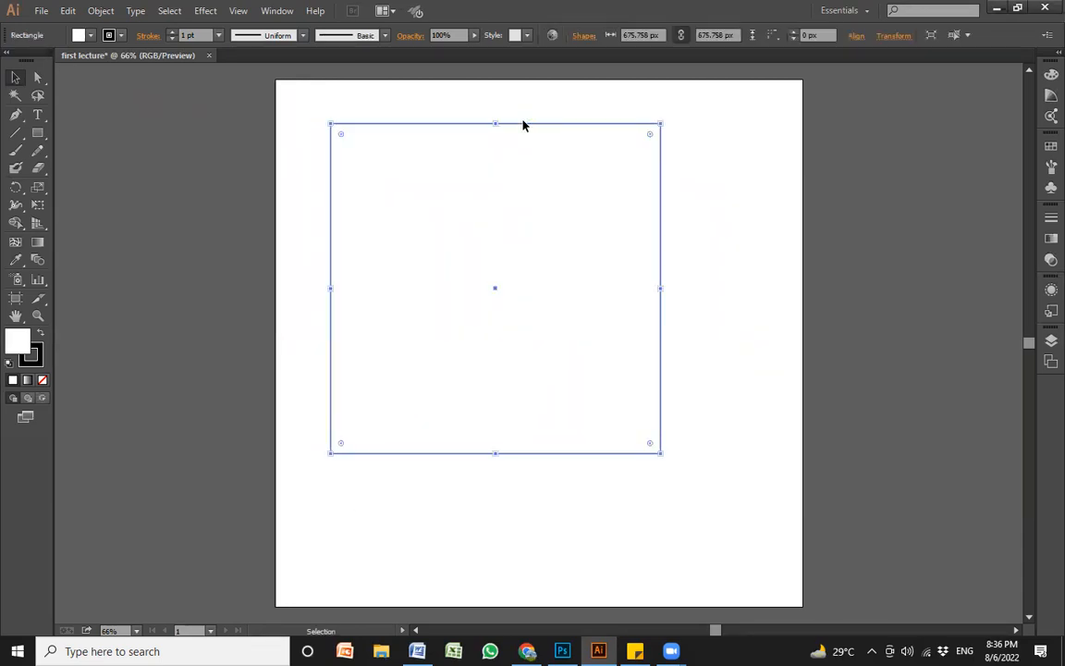
left_click_drag(560, 254, 759, 274)
left_click_drag(608, 316, 386, 354)
left_click_drag(459, 378, 785, 410)
key("space")
left_click_drag(777, 356, 249, 340)
key("space")
left_click_drag(704, 316, 848, 229)
key("space")
left_click_drag(555, 495, 387, 511)
key("space")
left_click_drag(465, 499, 412, 517)
left_click_drag(518, 497, 762, 513)
left_click_drag(382, 381, 198, 382)
key("space")
left_click_drag(484, 485, 316, 480)
left_click_drag(227, 352, 366, 366)
key("space")
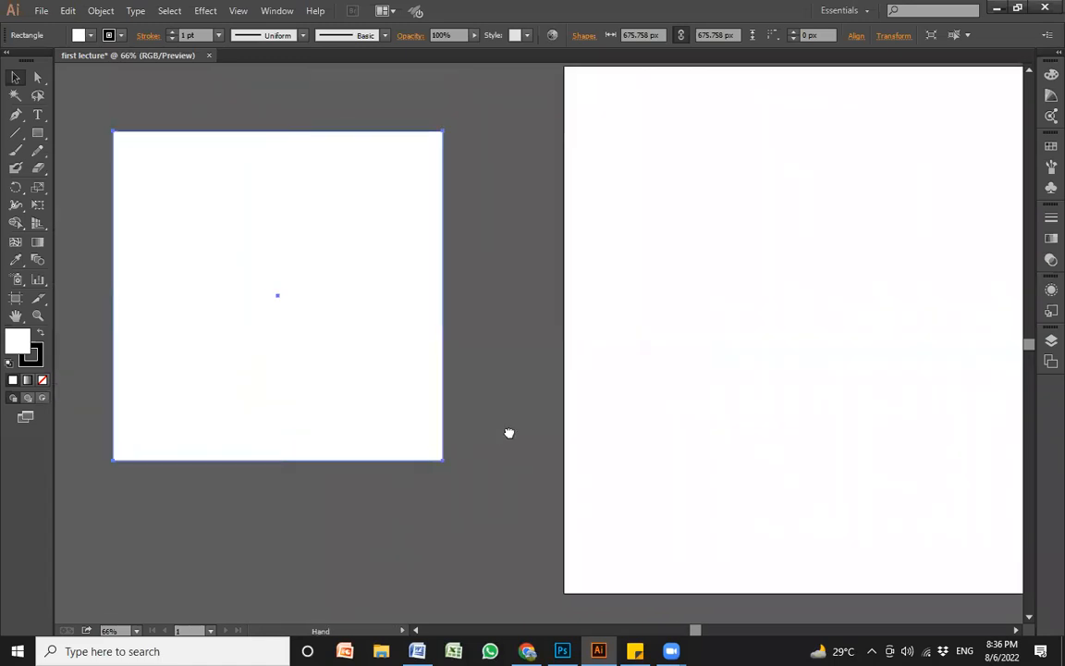
left_click_drag(508, 433, 417, 443)
key("space")
left_click_drag(648, 395, 499, 287)
key("space")
left_click_drag(525, 343, 548, 340)
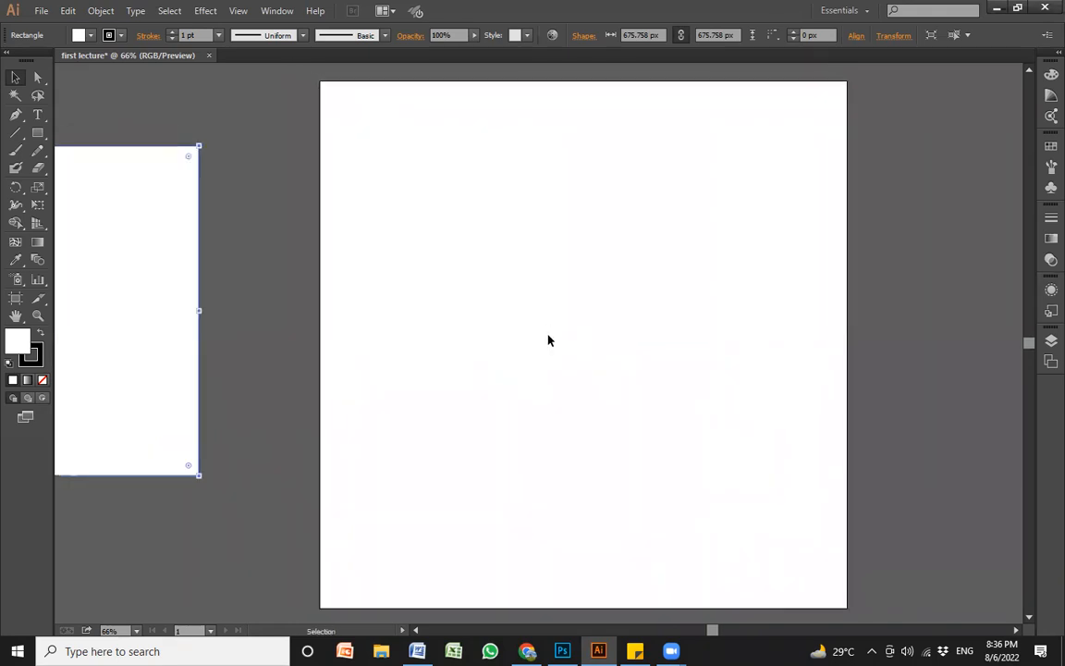
Reposition the filled square several times on the canvas beside the artboard by its interior, using the Selection tool
left_click_drag(140, 332, 153, 332)
key("space")
left_click_drag(381, 355, 648, 370)
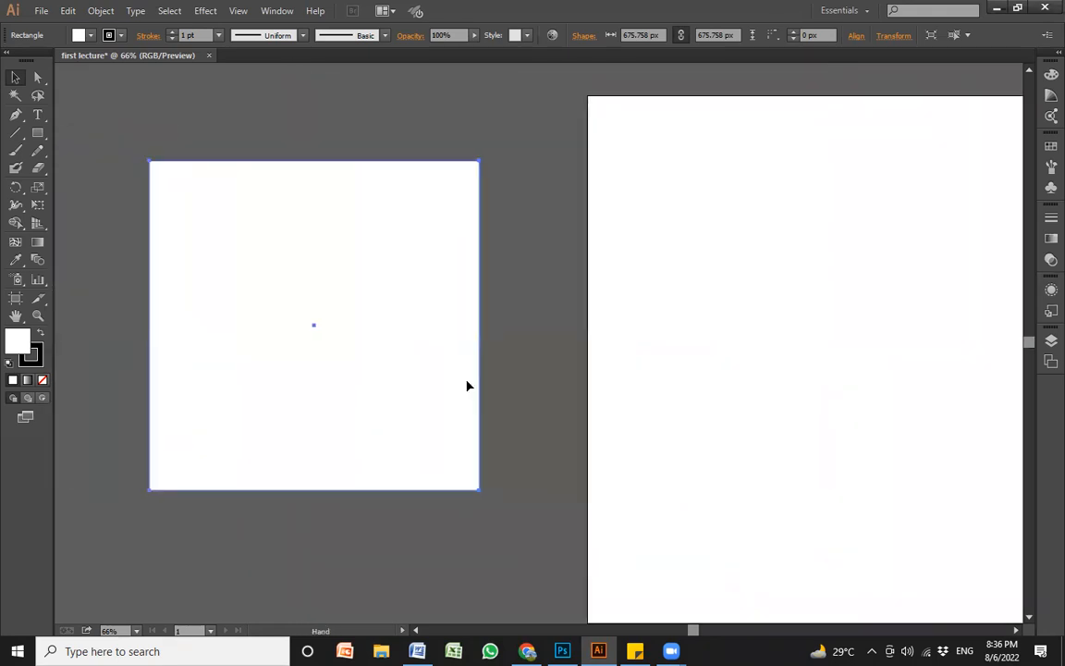
left_click_drag(325, 330, 397, 351)
left_click_drag(350, 292, 243, 357)
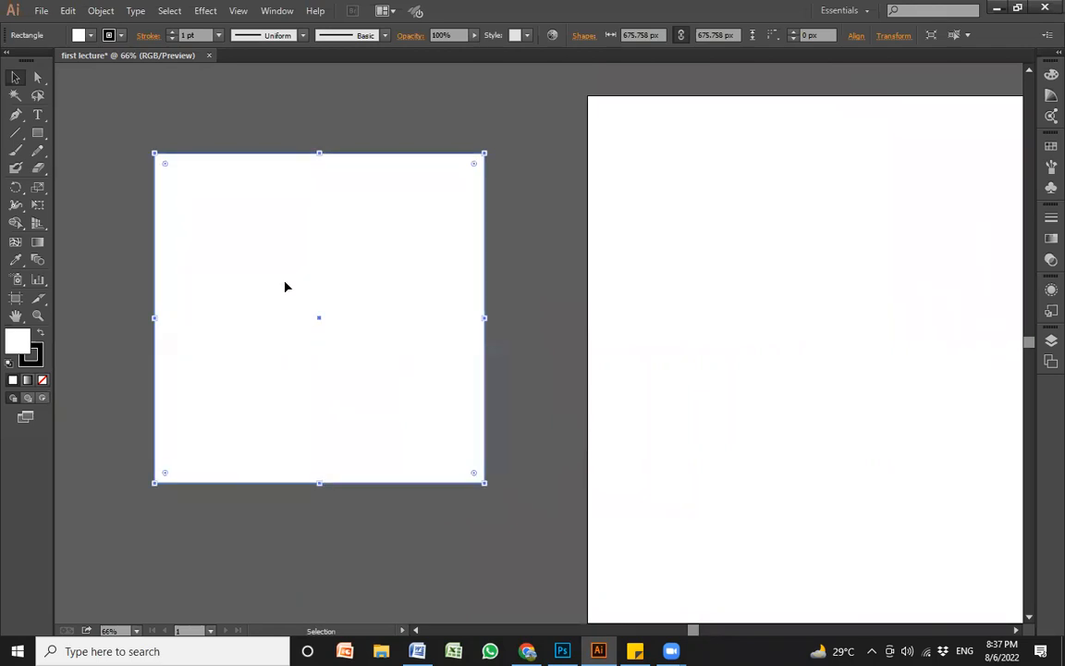
left_click(15, 78)
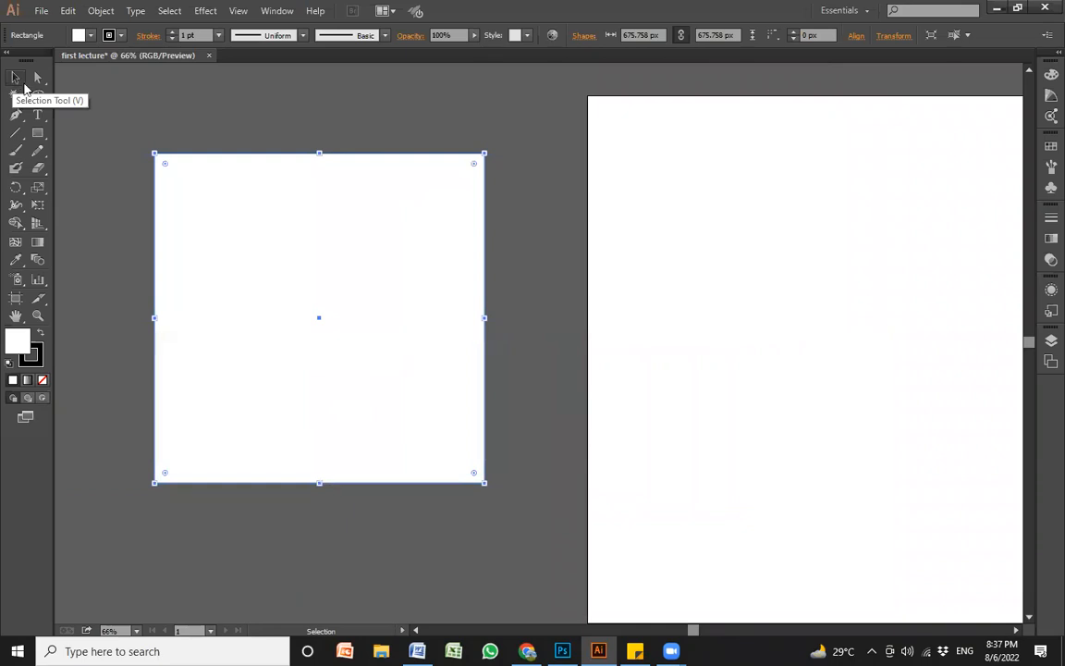
left_click(526, 269)
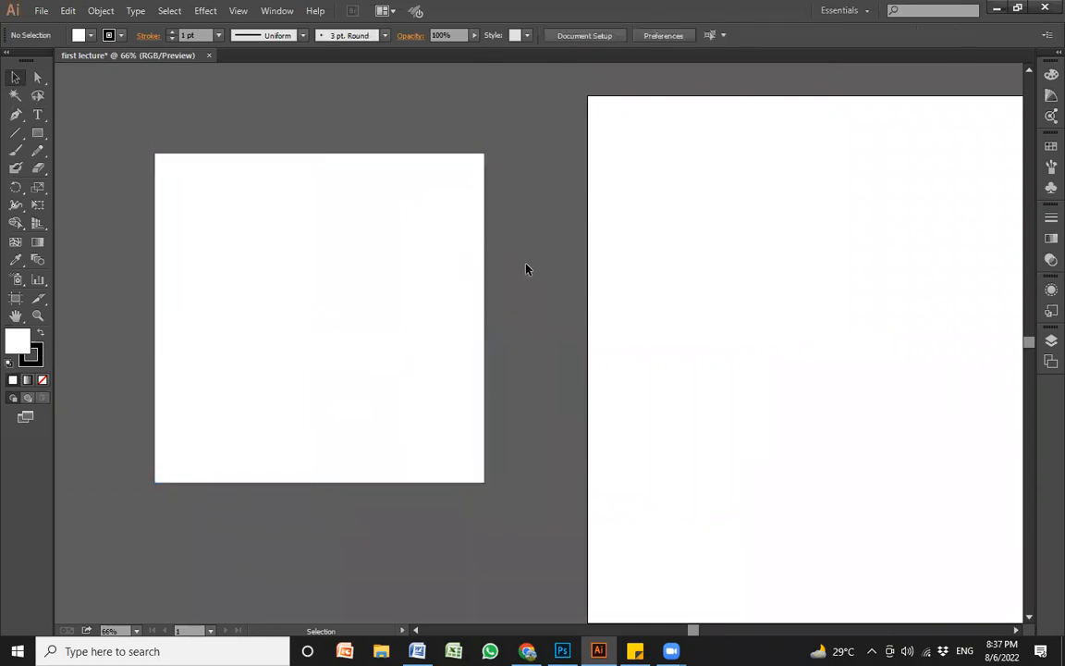
left_click_drag(314, 272, 363, 327)
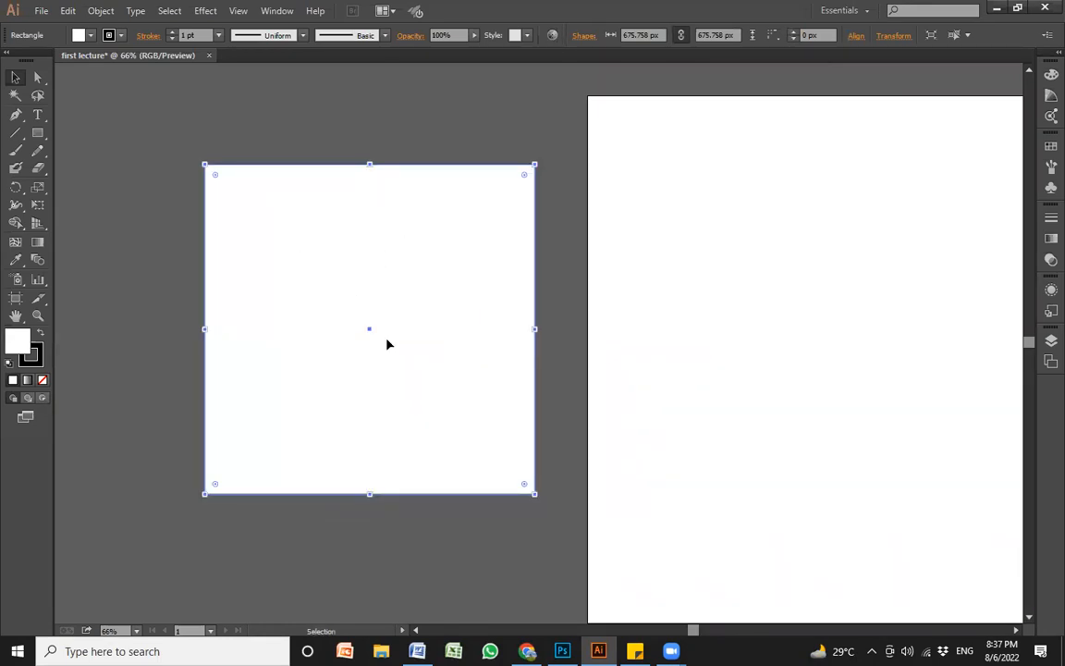
left_click_drag(260, 265, 317, 220)
left_click_drag(361, 350, 300, 378)
left_click_drag(365, 386, 342, 405)
left_click_drag(230, 236, 230, 236)
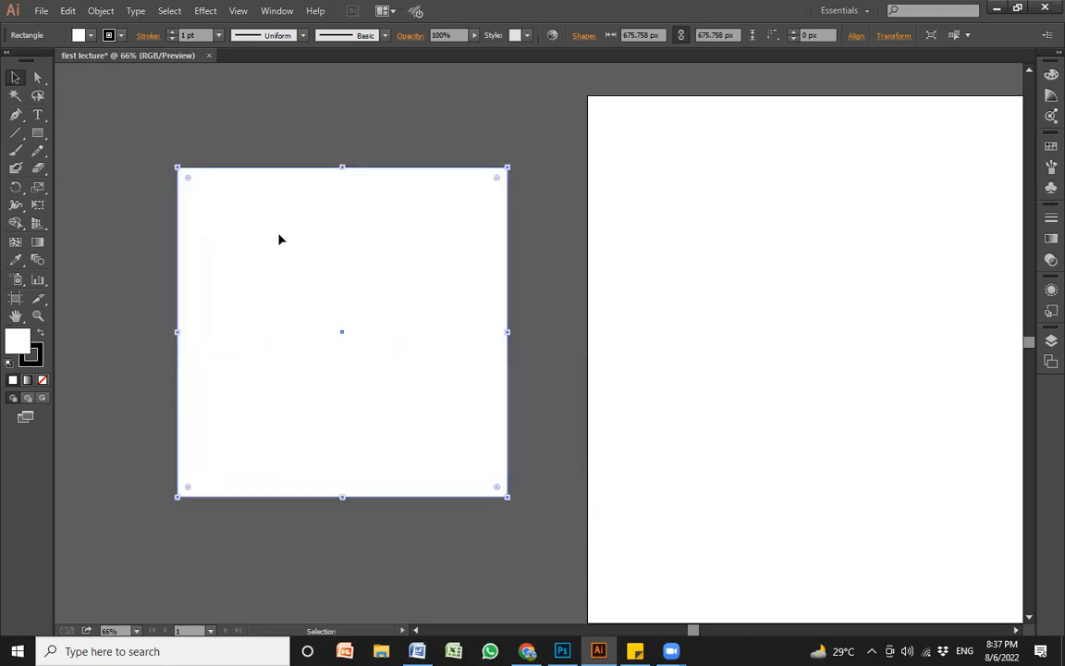
Set the square's fill to None and deselect it
left_click(82, 35)
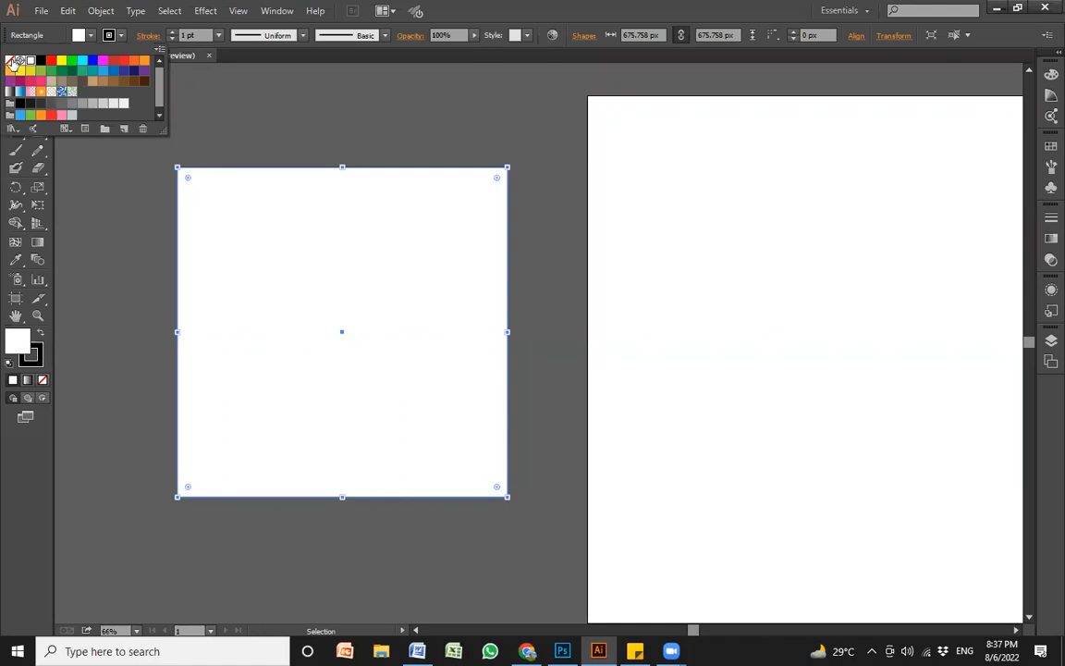
key("Escape")
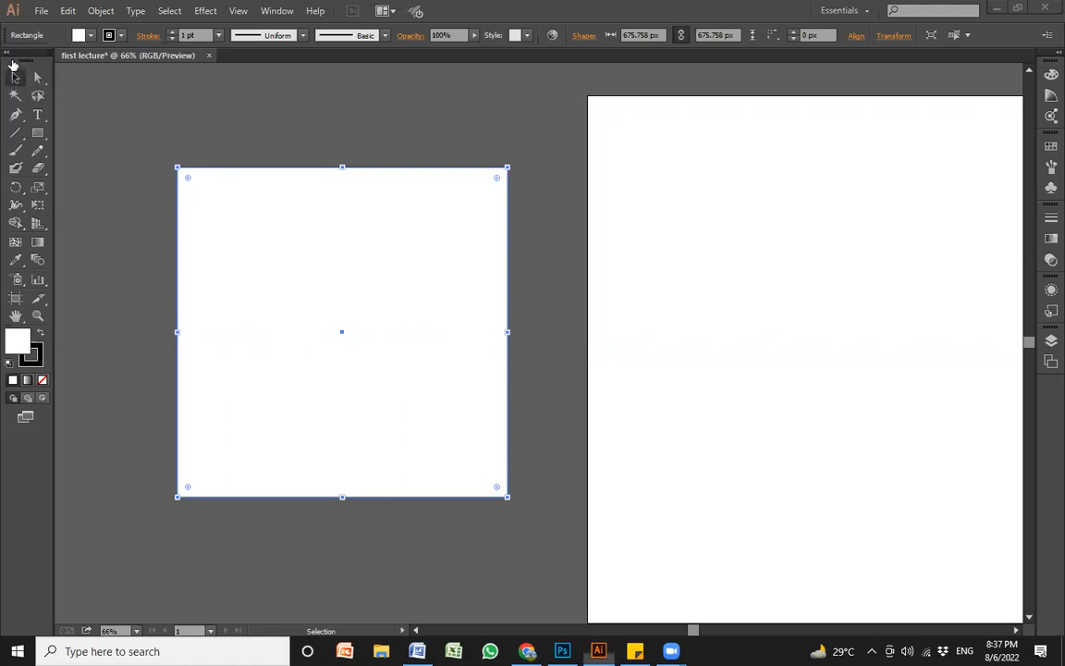
left_click(79, 35)
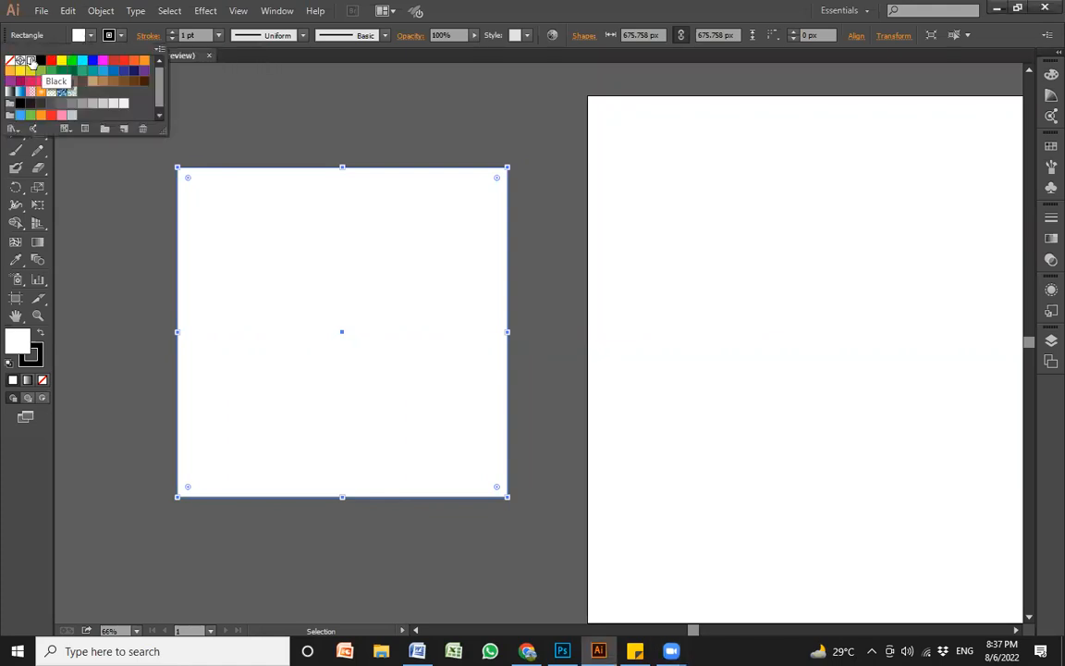
left_click(9, 60)
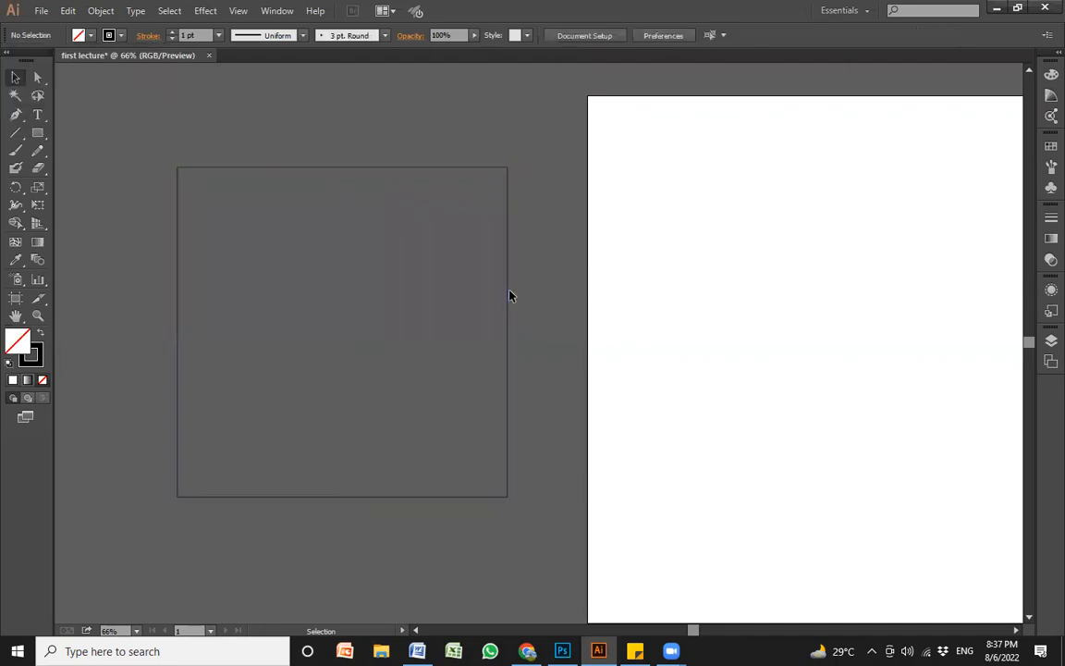
left_click(556, 325)
Try to move the unfilled square from inside its outline
left_click_drag(260, 303, 395, 373)
left_click_drag(271, 353, 422, 320)
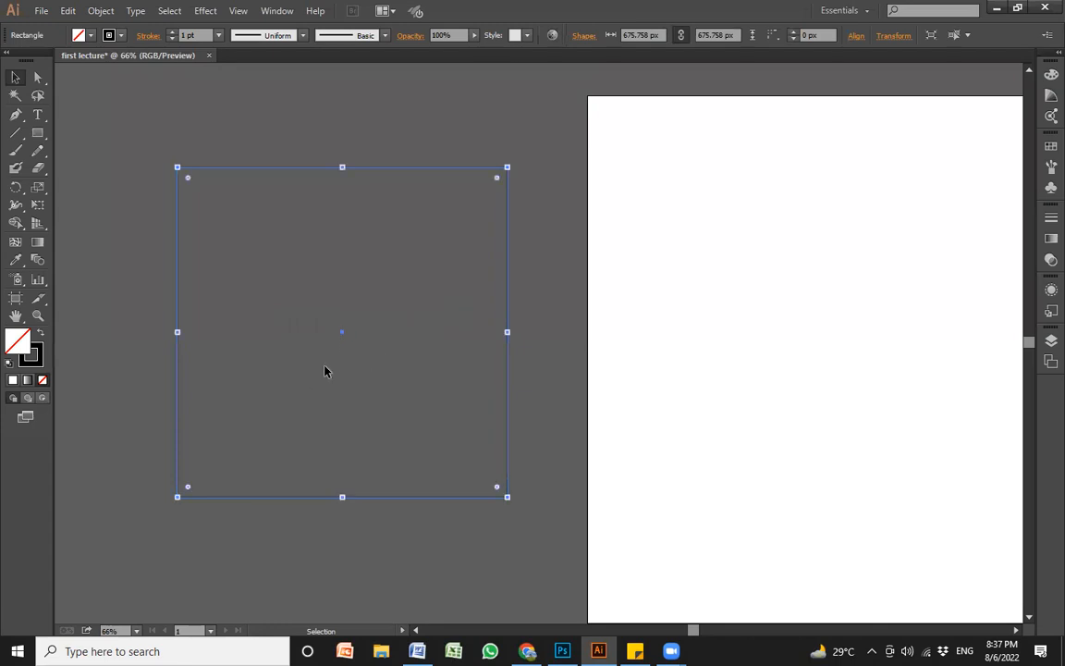
left_click_drag(271, 408, 373, 337)
left_click_drag(293, 411, 338, 380)
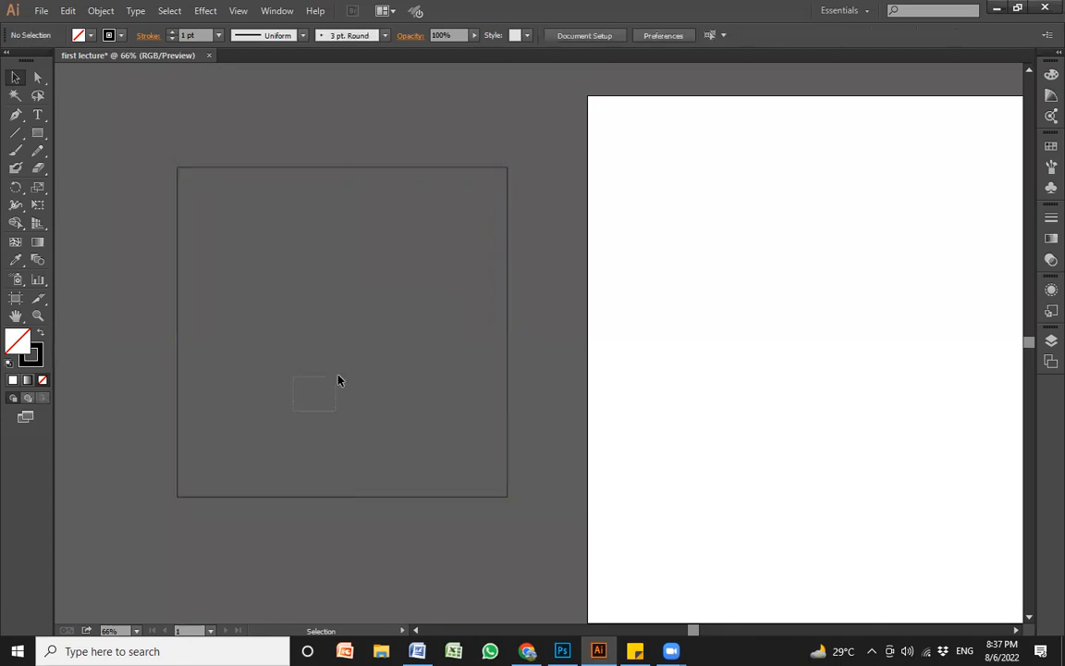
Move the unfilled square by its outline back onto the artboard, place it near the centre, and deselect it
left_click_drag(180, 280, 653, 301)
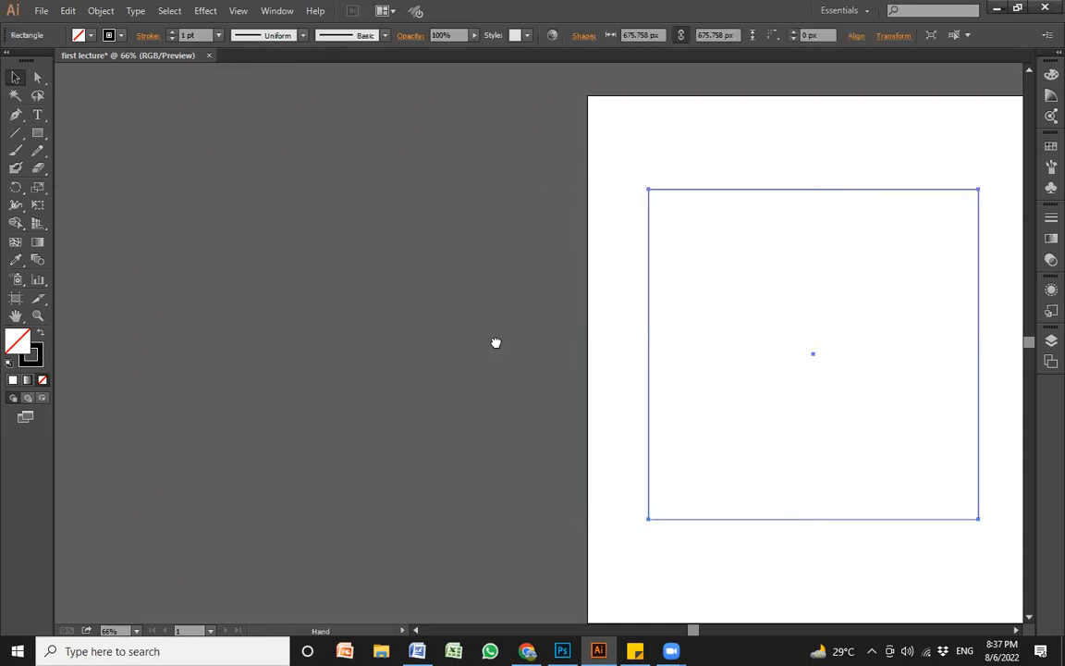
left_click_drag(495, 342, 233, 308)
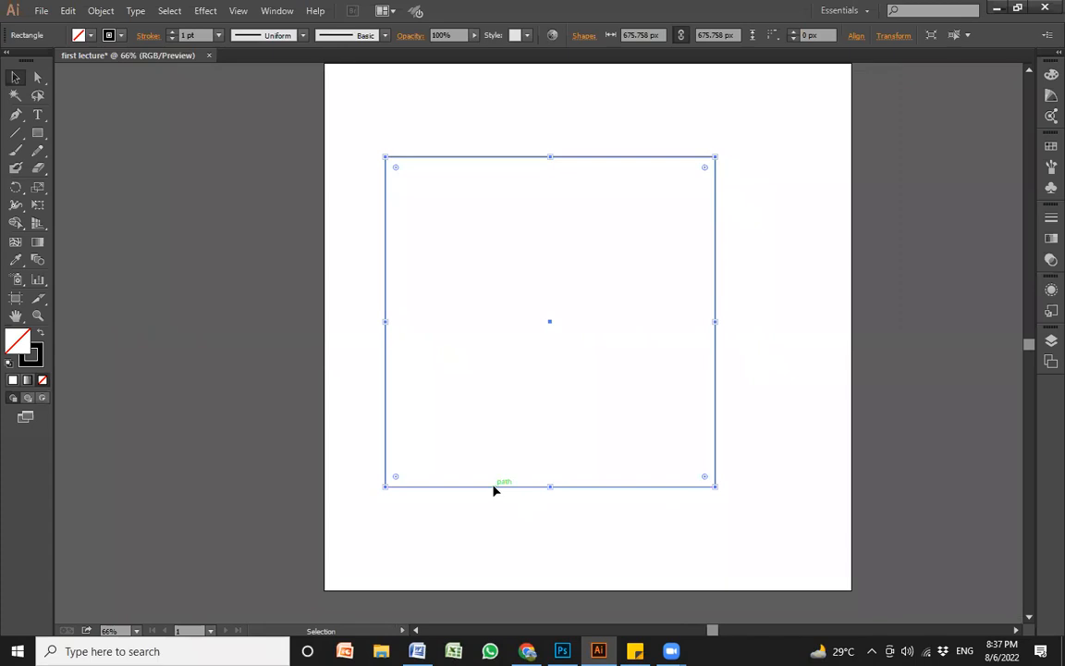
left_click_drag(499, 490, 593, 449)
left_click_drag(598, 445, 555, 472)
left_click(329, 343)
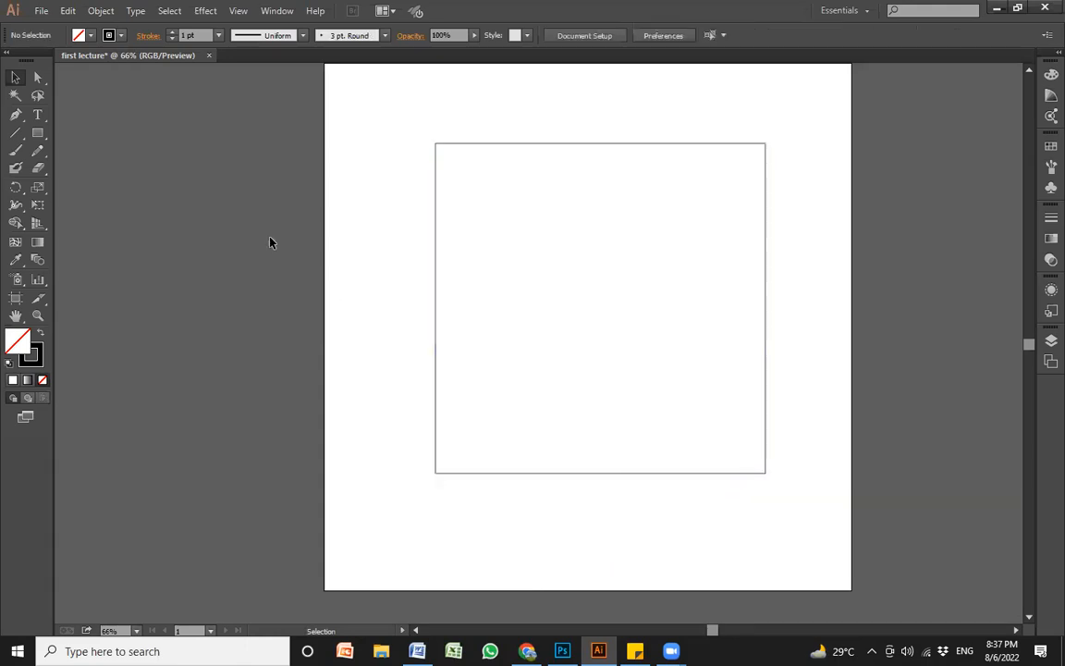
Select only the square's upper-right anchor with Direct Selection, round that corner to about 676 px, then undo the rounding and deselect
left_click(40, 81)
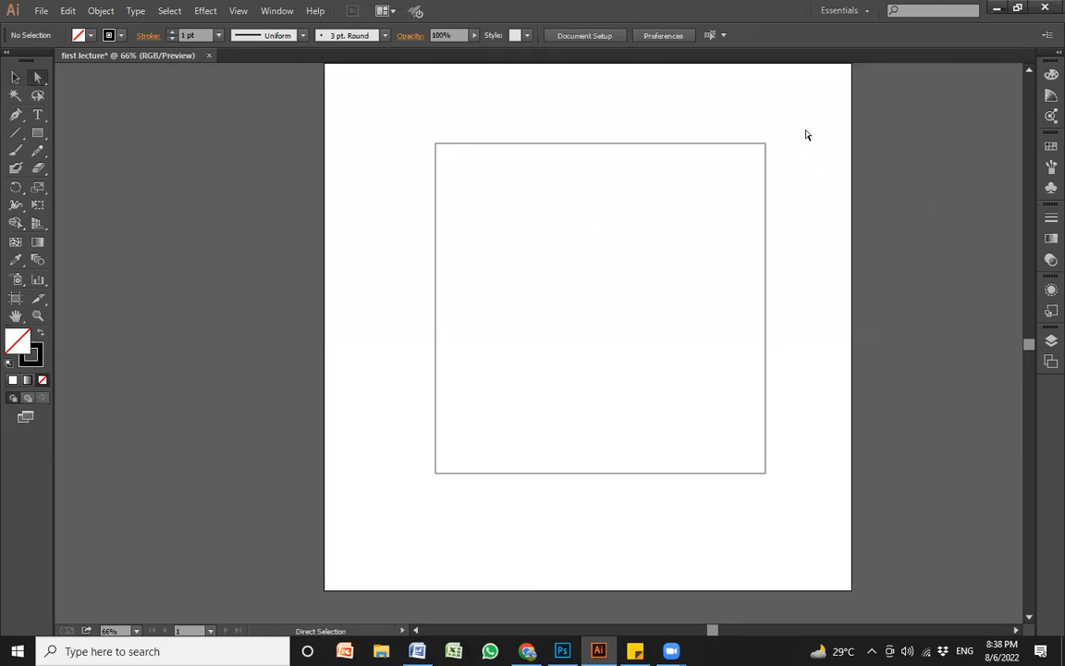
left_click_drag(791, 114, 730, 228)
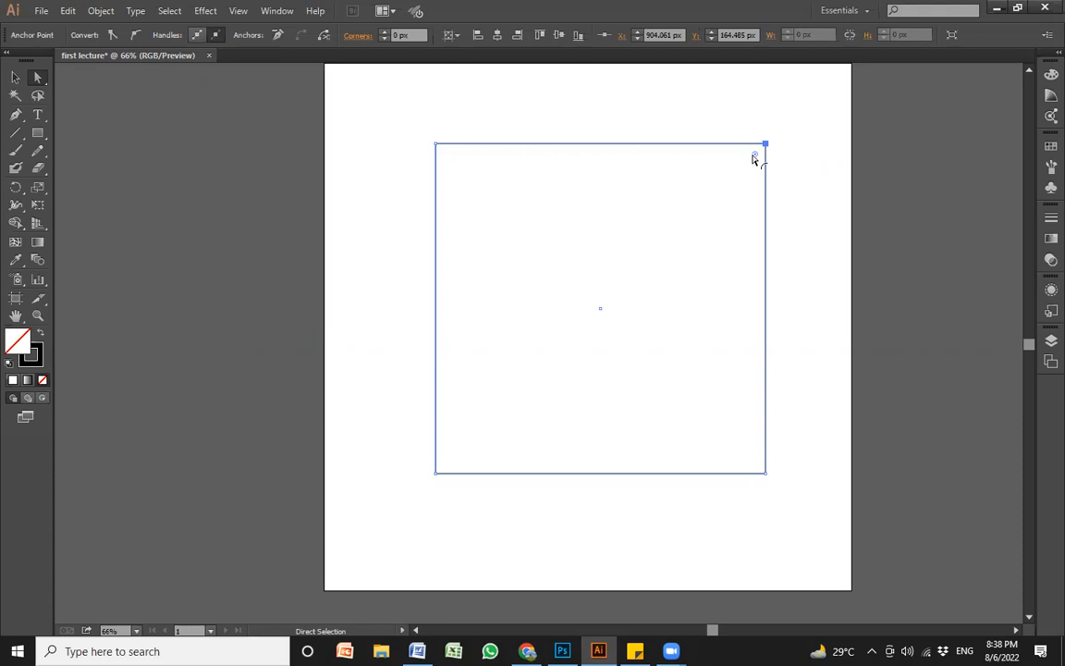
left_click_drag(754, 158, 388, 481)
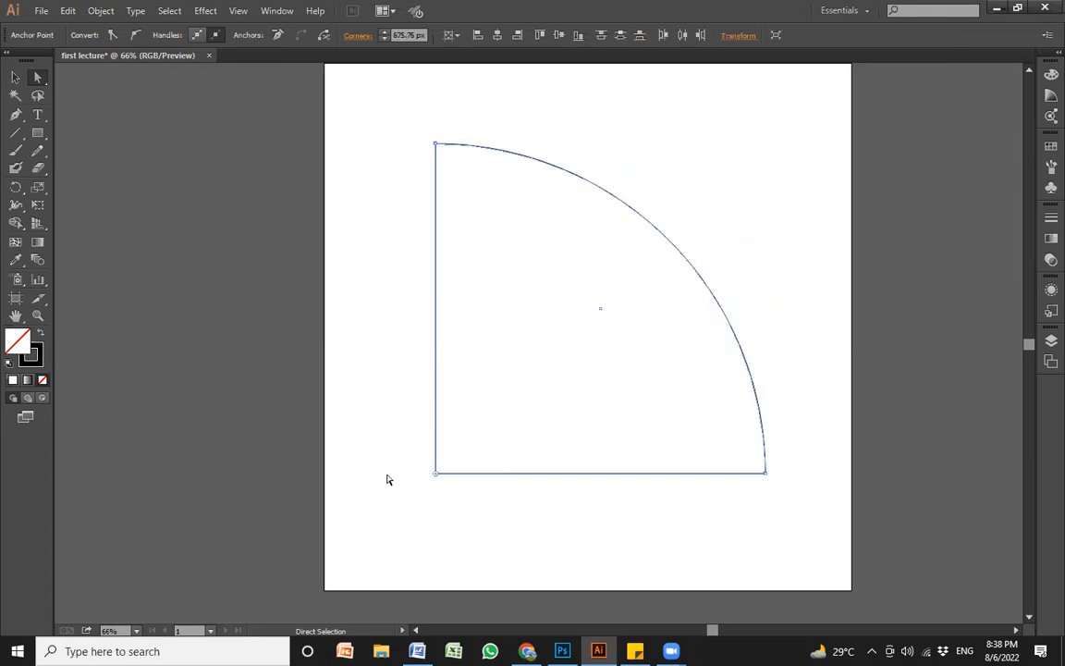
key("v")
key("ctrl+z")
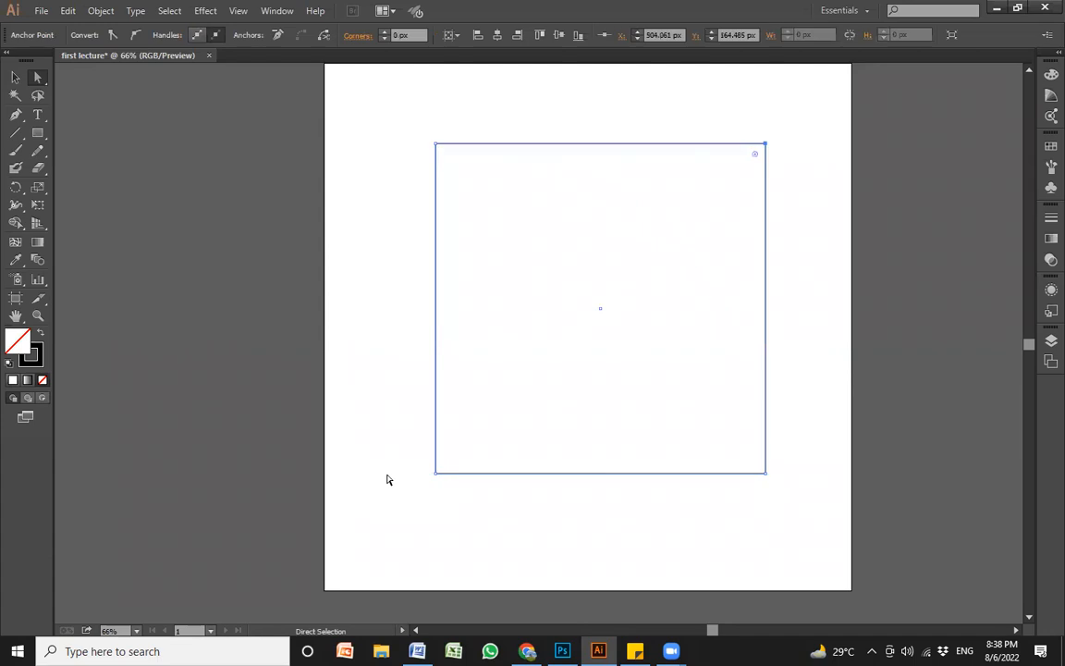
left_click(809, 231)
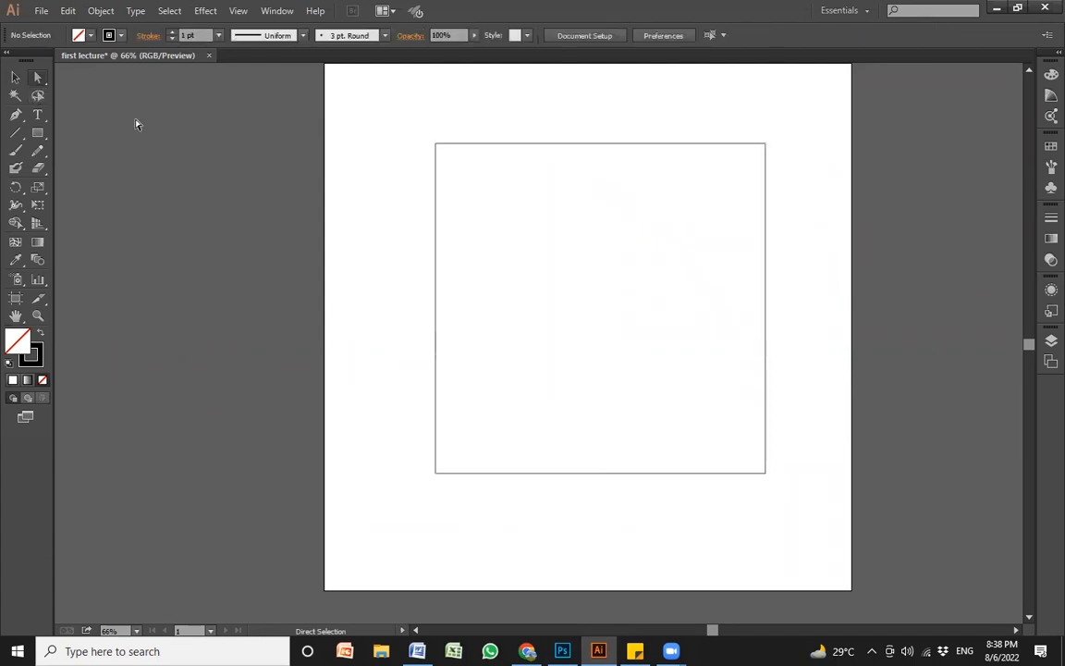
Reselect the upper-right anchor with Direct Selection, round the corner to about 353 px, then undo the rounding and deselect
left_click(16, 77)
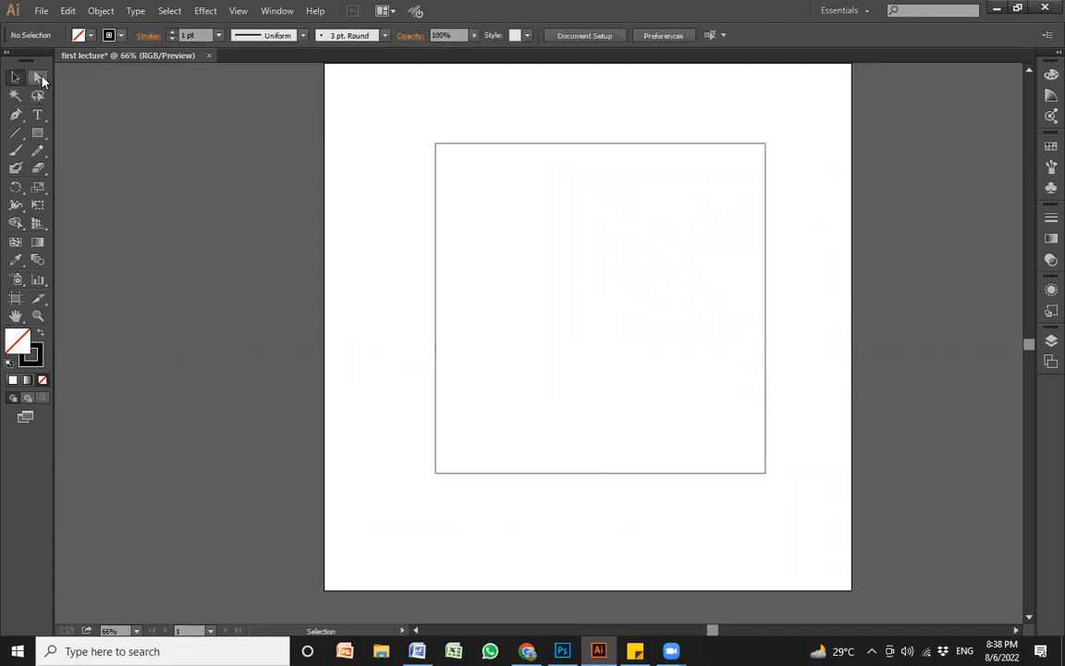
left_click(40, 80)
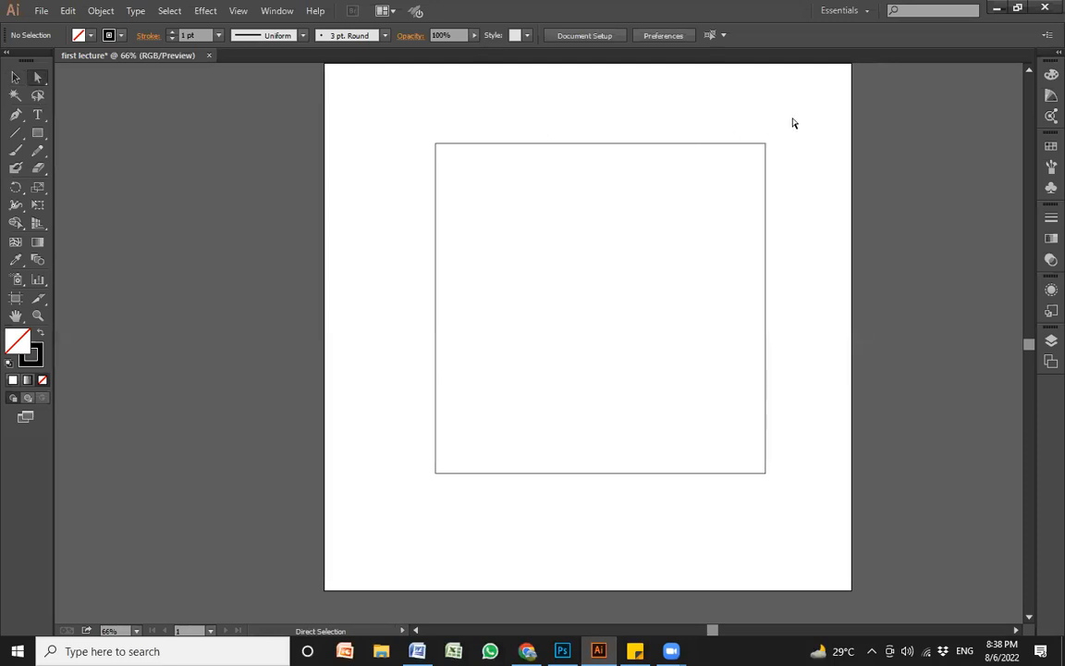
left_click_drag(803, 117, 701, 198)
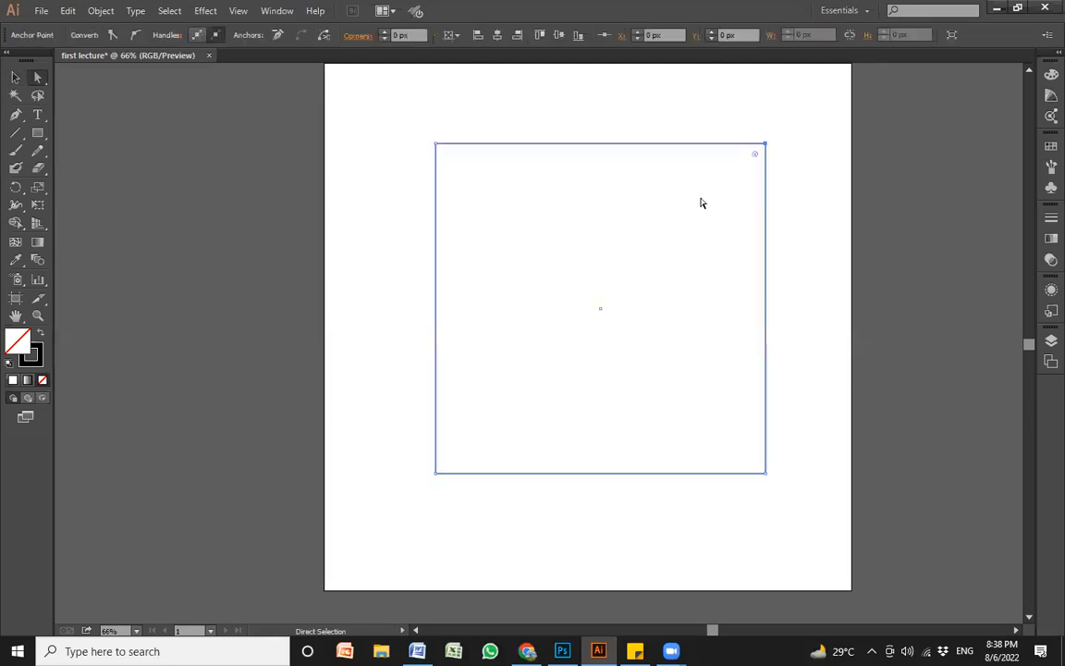
left_click_drag(755, 155, 592, 315)
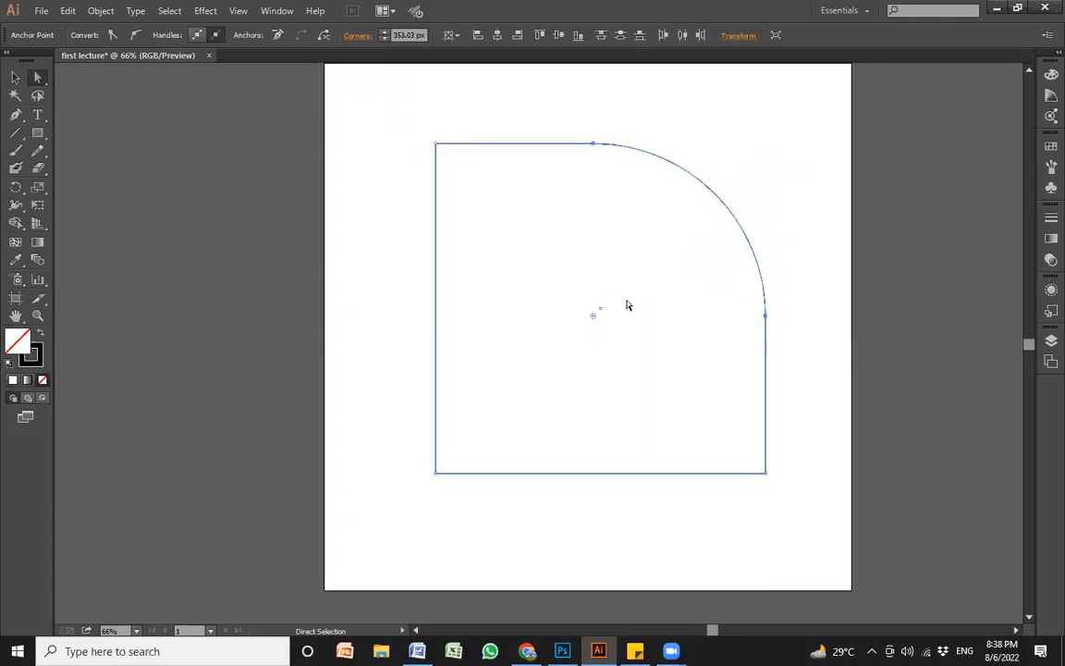
key("ctrl+z")
left_click(573, 233)
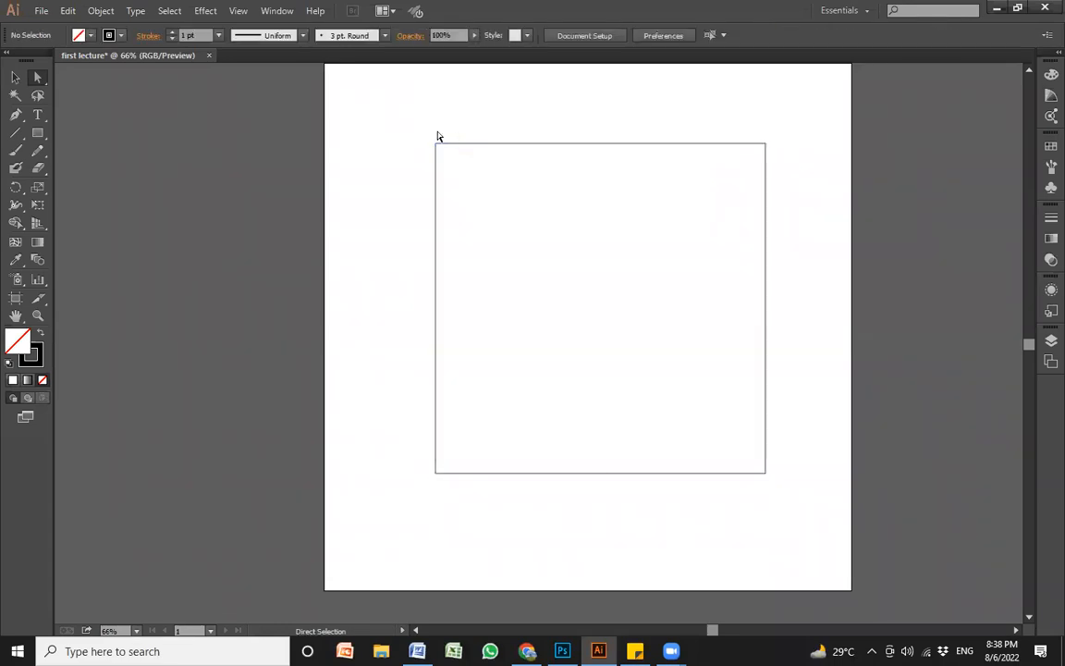
Select the square's two upper anchors with Direct Selection, round both corners to about 338 px, then undo the rounding and deselect
left_click_drag(361, 123, 553, 172)
left_click_drag(809, 214, 808, 214)
left_click_drag(369, 116, 837, 191)
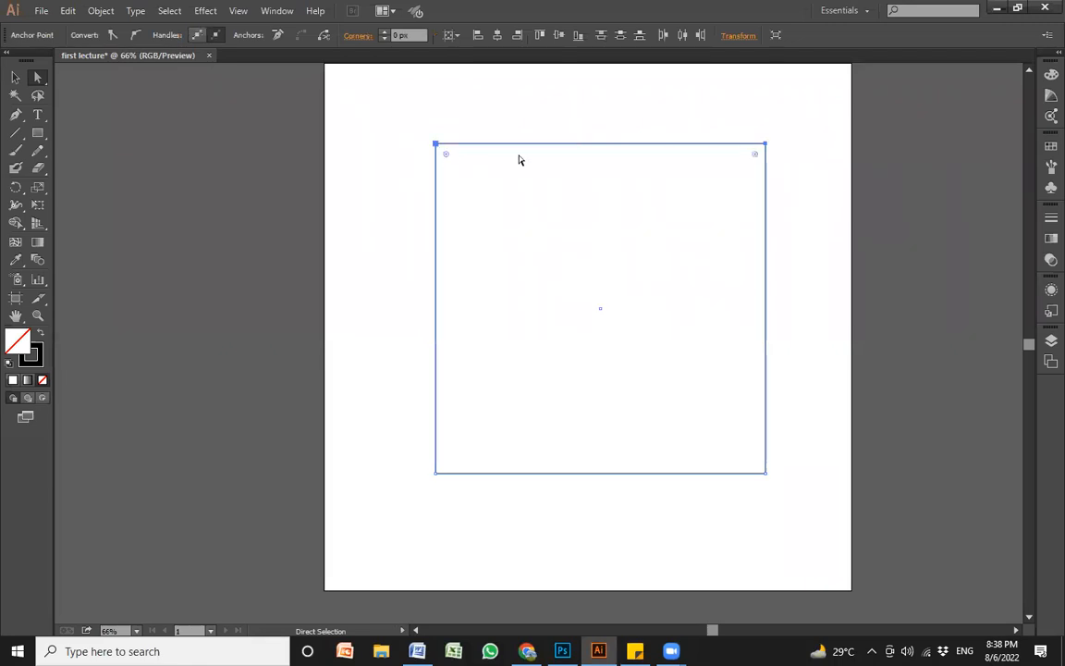
left_click_drag(449, 162, 592, 418)
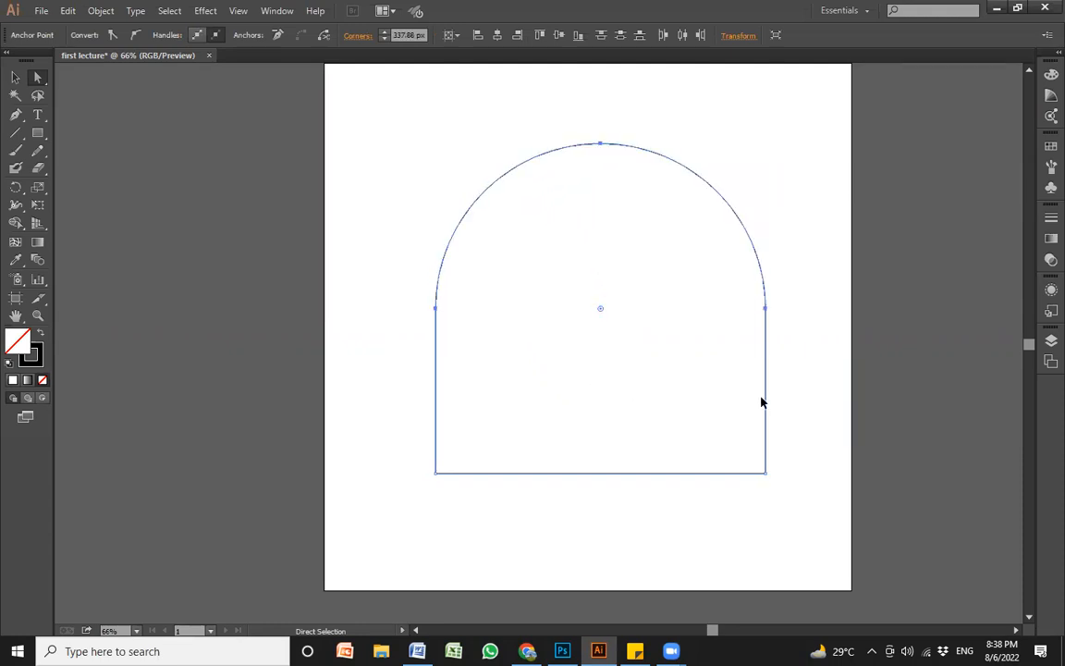
key("ctrl+z")
left_click(828, 506)
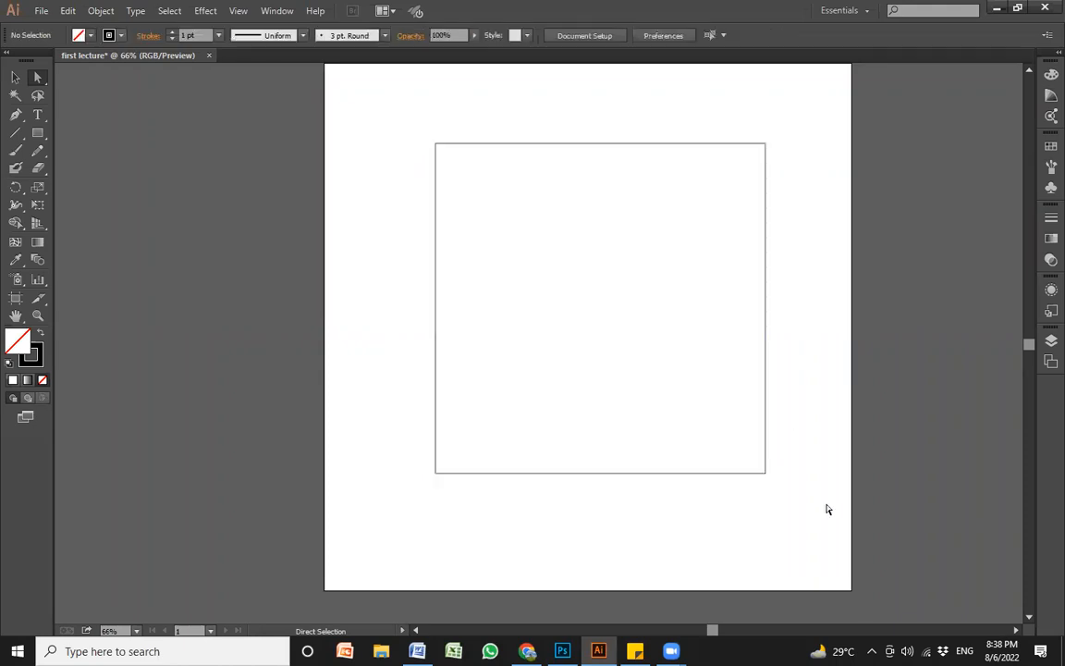
Select every anchor except the lower-left with Direct Selection, fully round those three corners together, then undo the rounding and deselect
left_click(719, 422)
left_click_drag(779, 533, 719, 113)
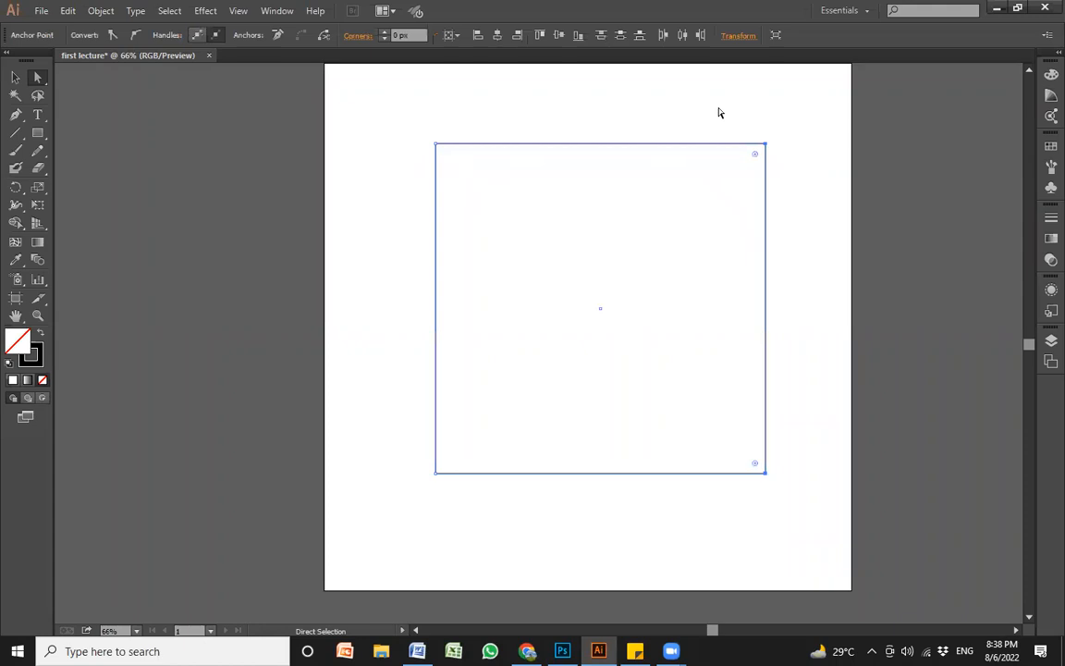
left_click_drag(399, 119, 524, 186)
left_click_drag(754, 154, 518, 377)
left_click(831, 311)
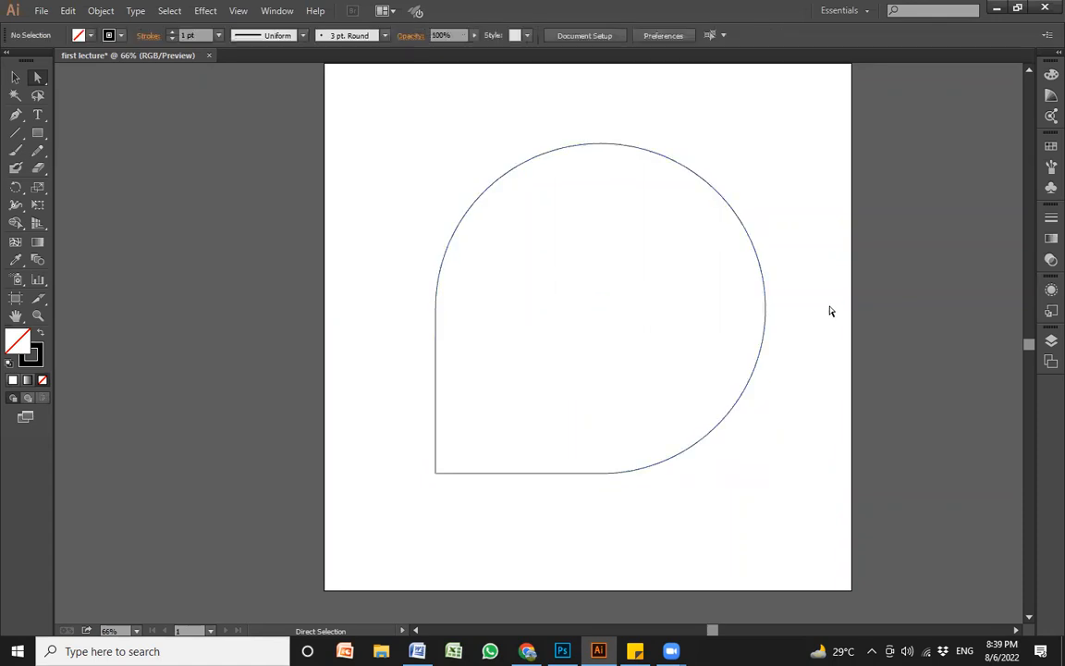
key("ctrl+z")
left_click(806, 264)
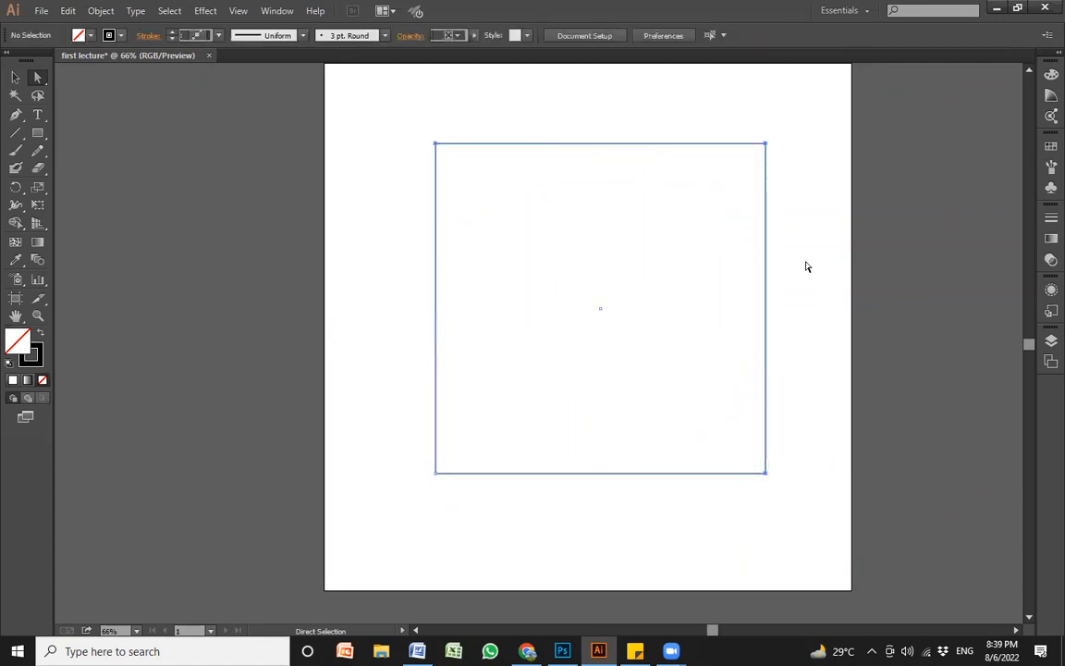
Select only the square's upper-left anchor with Direct Selection to show its corner widget, then deselect it
left_click_drag(484, 184, 485, 184)
left_click(395, 119)
left_click_drag(399, 113, 448, 161)
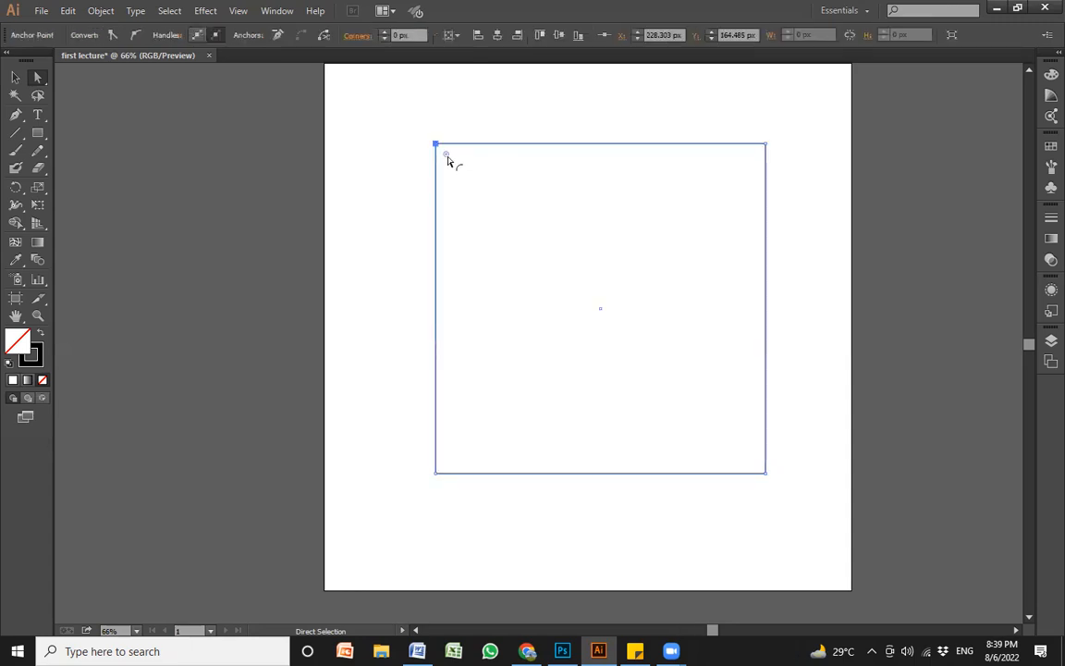
left_click(399, 162)
Switch to the Selection tool and select the whole square by its outline, with all four corner widgets available
key("v")
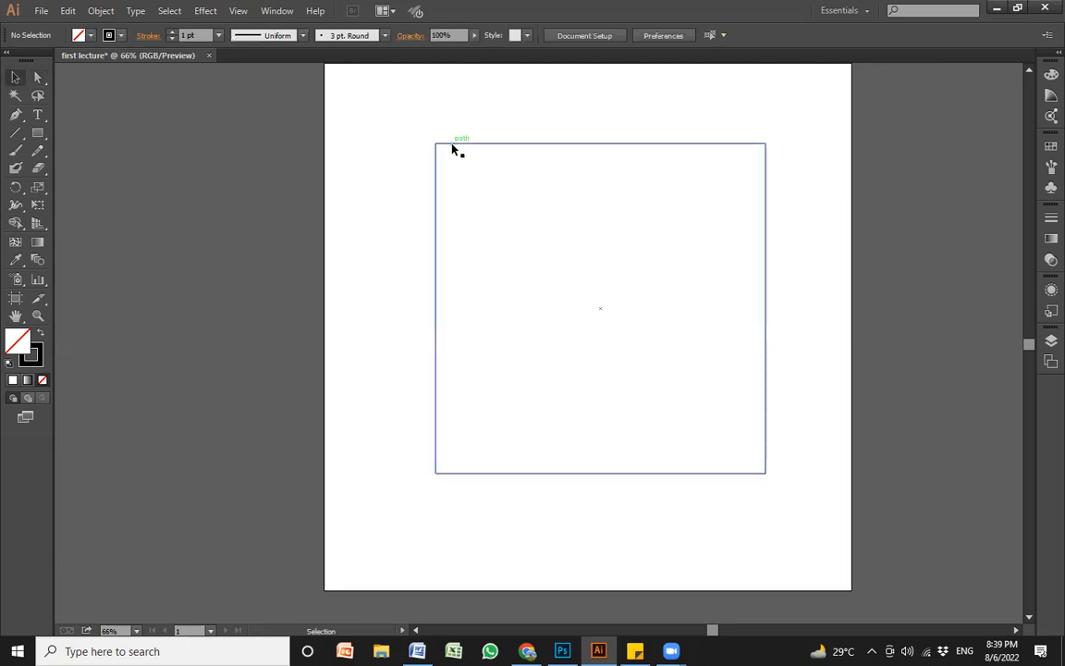
left_click(491, 145)
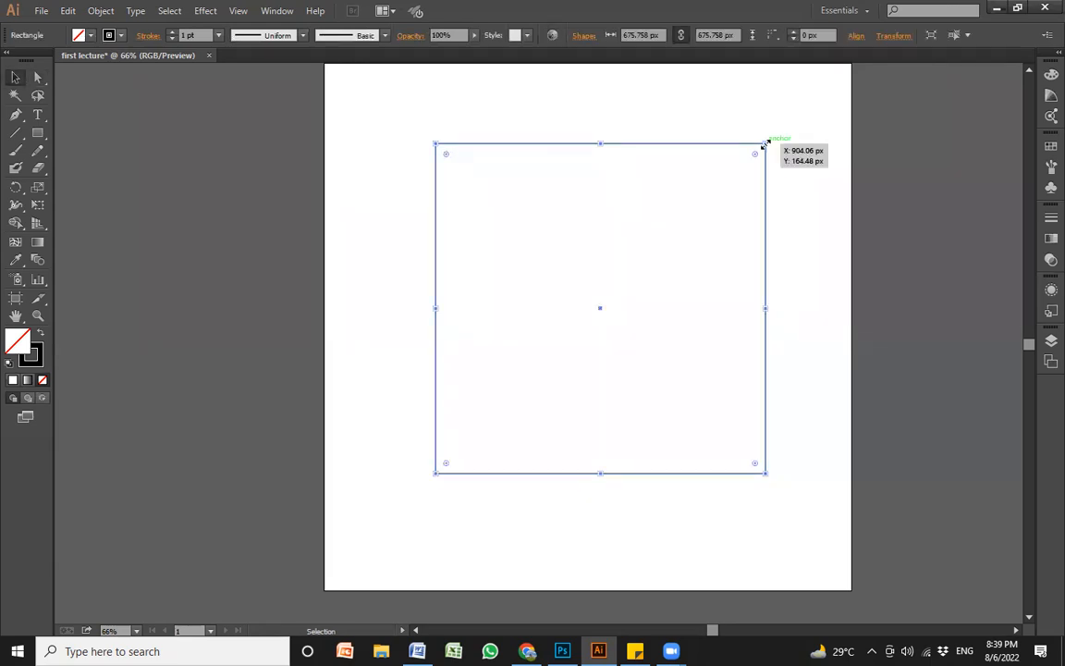
left_click(761, 237)
left_click(765, 237)
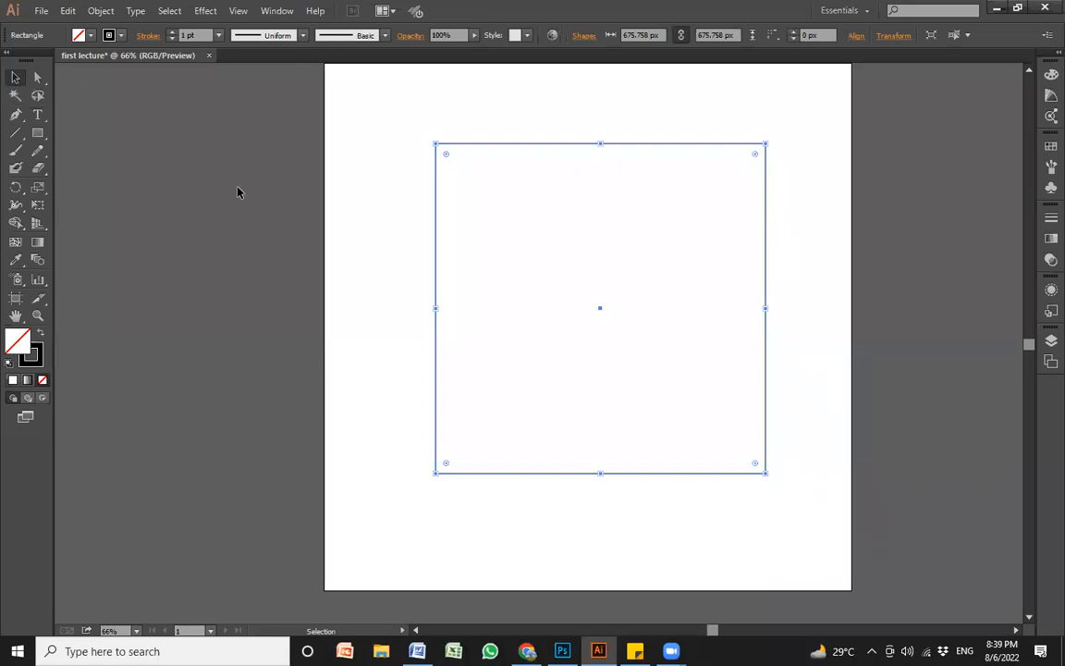
left_click(360, 228)
left_click(440, 232)
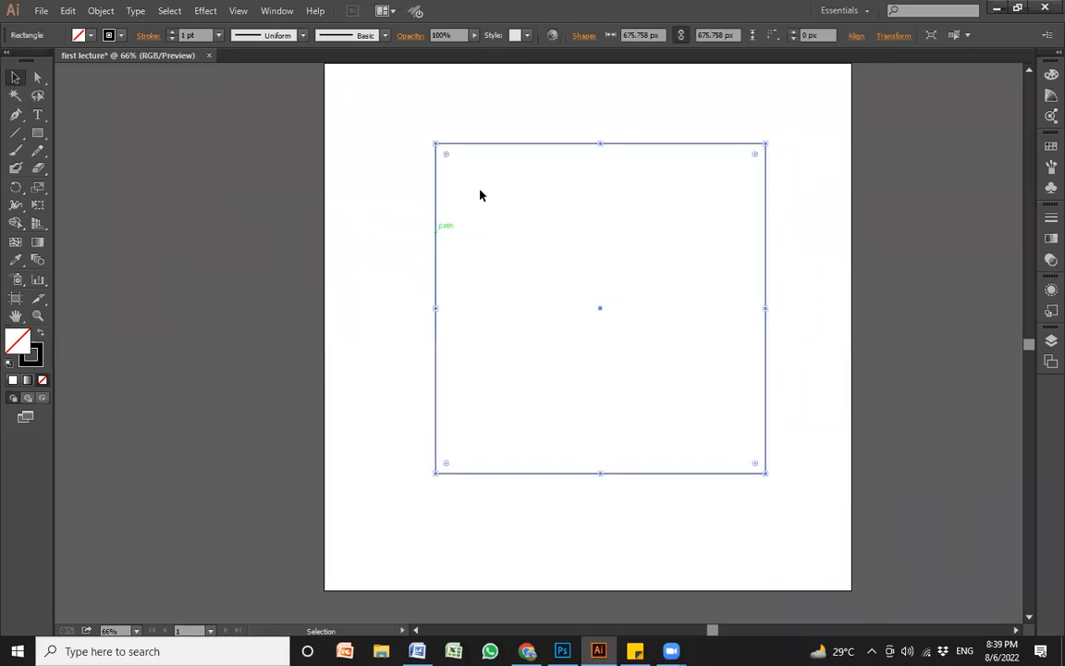